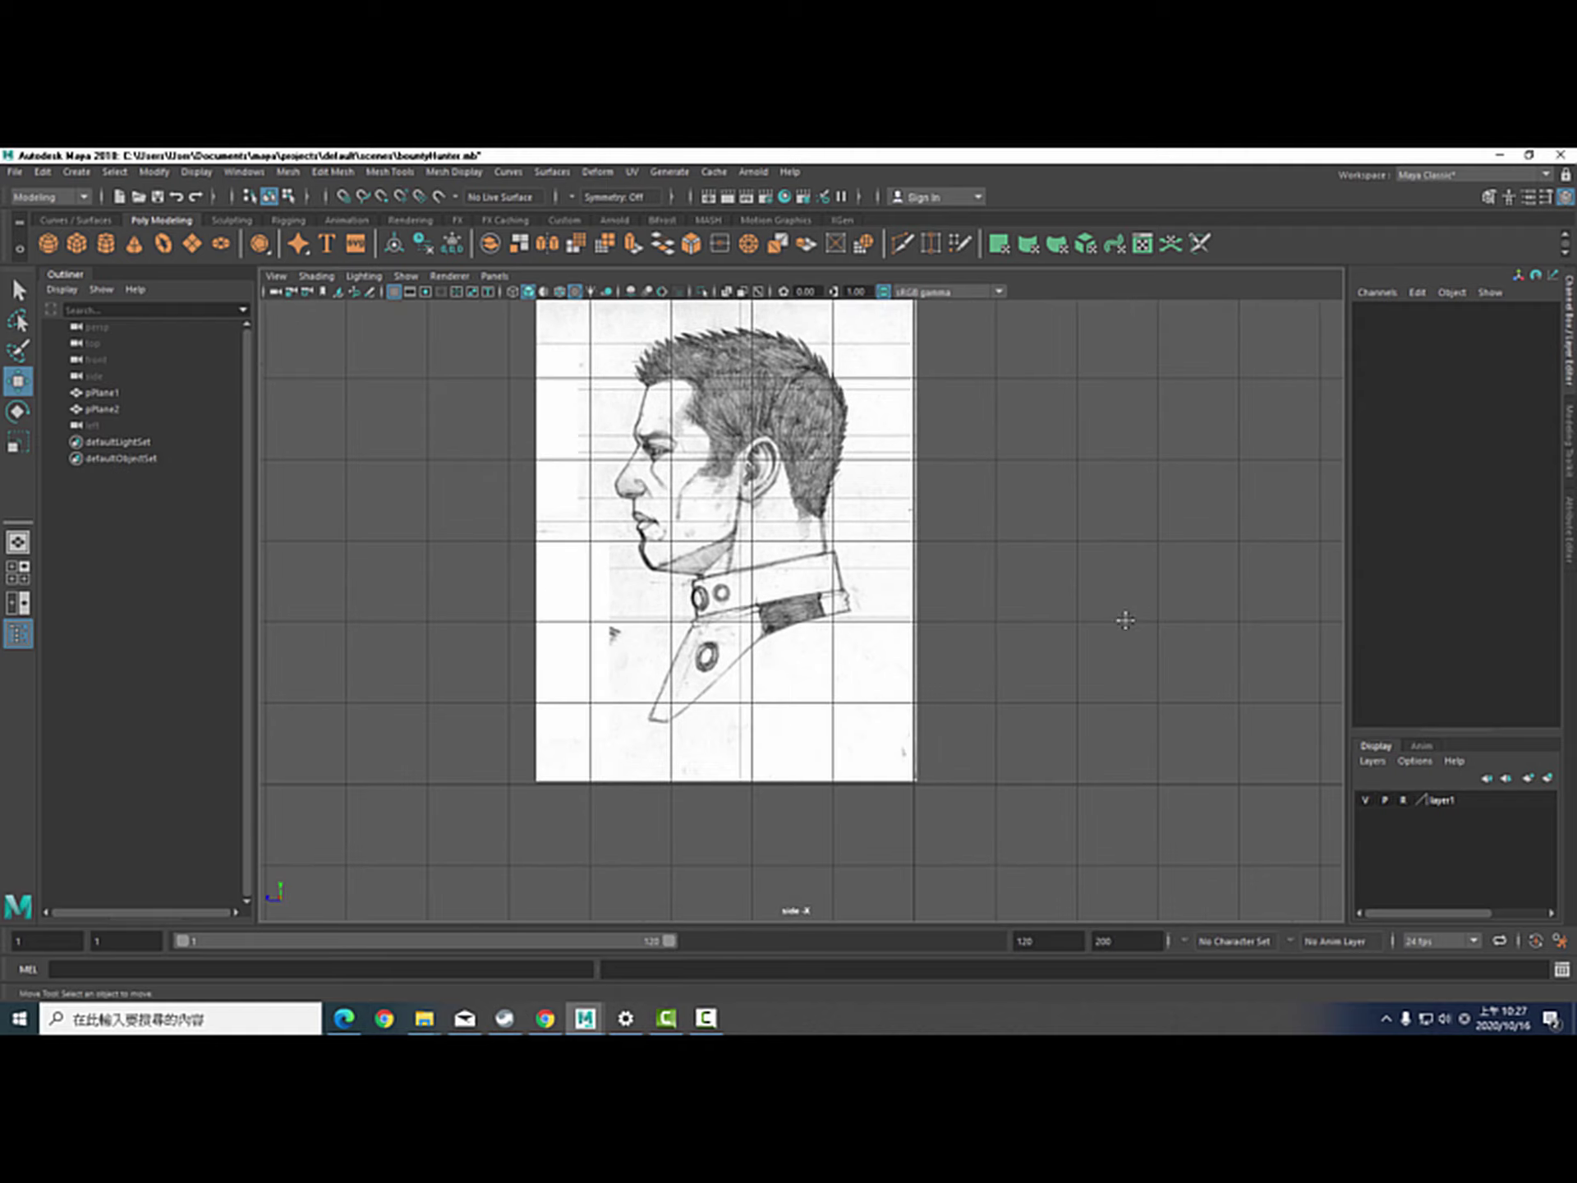
# Examine the profile sketch of the head on the reference plane in the side view
pyautogui.keyDown('alt'); pyautogui.moveTo(1041, 561); pyautogui.dragTo(785, 584); pyautogui.keyUp('alt')
pyautogui.keyDown('alt'); pyautogui.moveTo(953, 553); pyautogui.dragTo(503, 608, button='right'); pyautogui.keyUp('alt')
pyautogui.scroll(6, 822, 575)
pyautogui.scroll(-3, 926, 567)
pyautogui.scroll(3, 1092, 567)
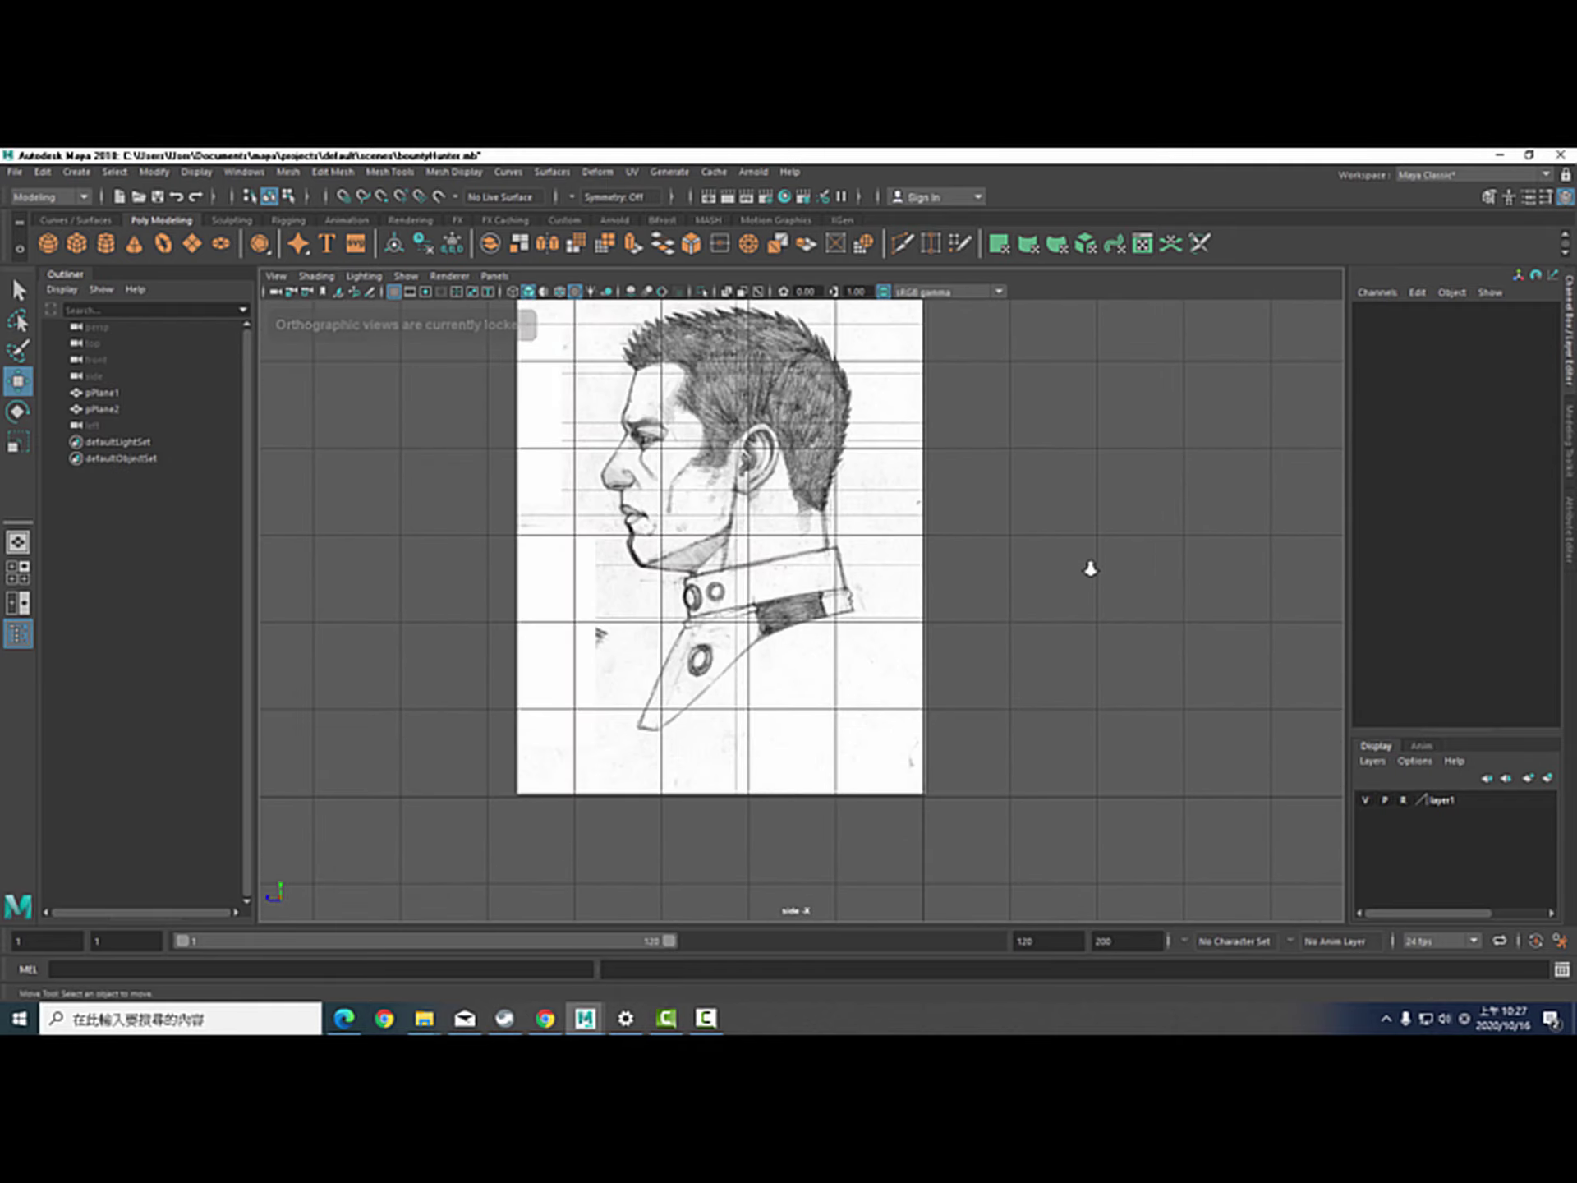
pyautogui.moveTo(1042, 581)
pyautogui.keyDown('alt'); pyautogui.mouseDown(button='middle')
pyautogui.moveTo(1145, 528)
pyautogui.moveTo(1120, 662)
pyautogui.moveTo(1157, 549)
pyautogui.moveTo(1092, 609)
pyautogui.moveTo(1197, 599)
pyautogui.moveTo(1088, 581)
pyautogui.moveTo(1147, 635)
pyautogui.moveTo(1110, 602)
pyautogui.moveTo(1138, 606)
pyautogui.moveTo(1123, 624)
pyautogui.moveTo(1136, 627)
pyautogui.mouseUp(button='middle'); pyautogui.keyUp('alt')
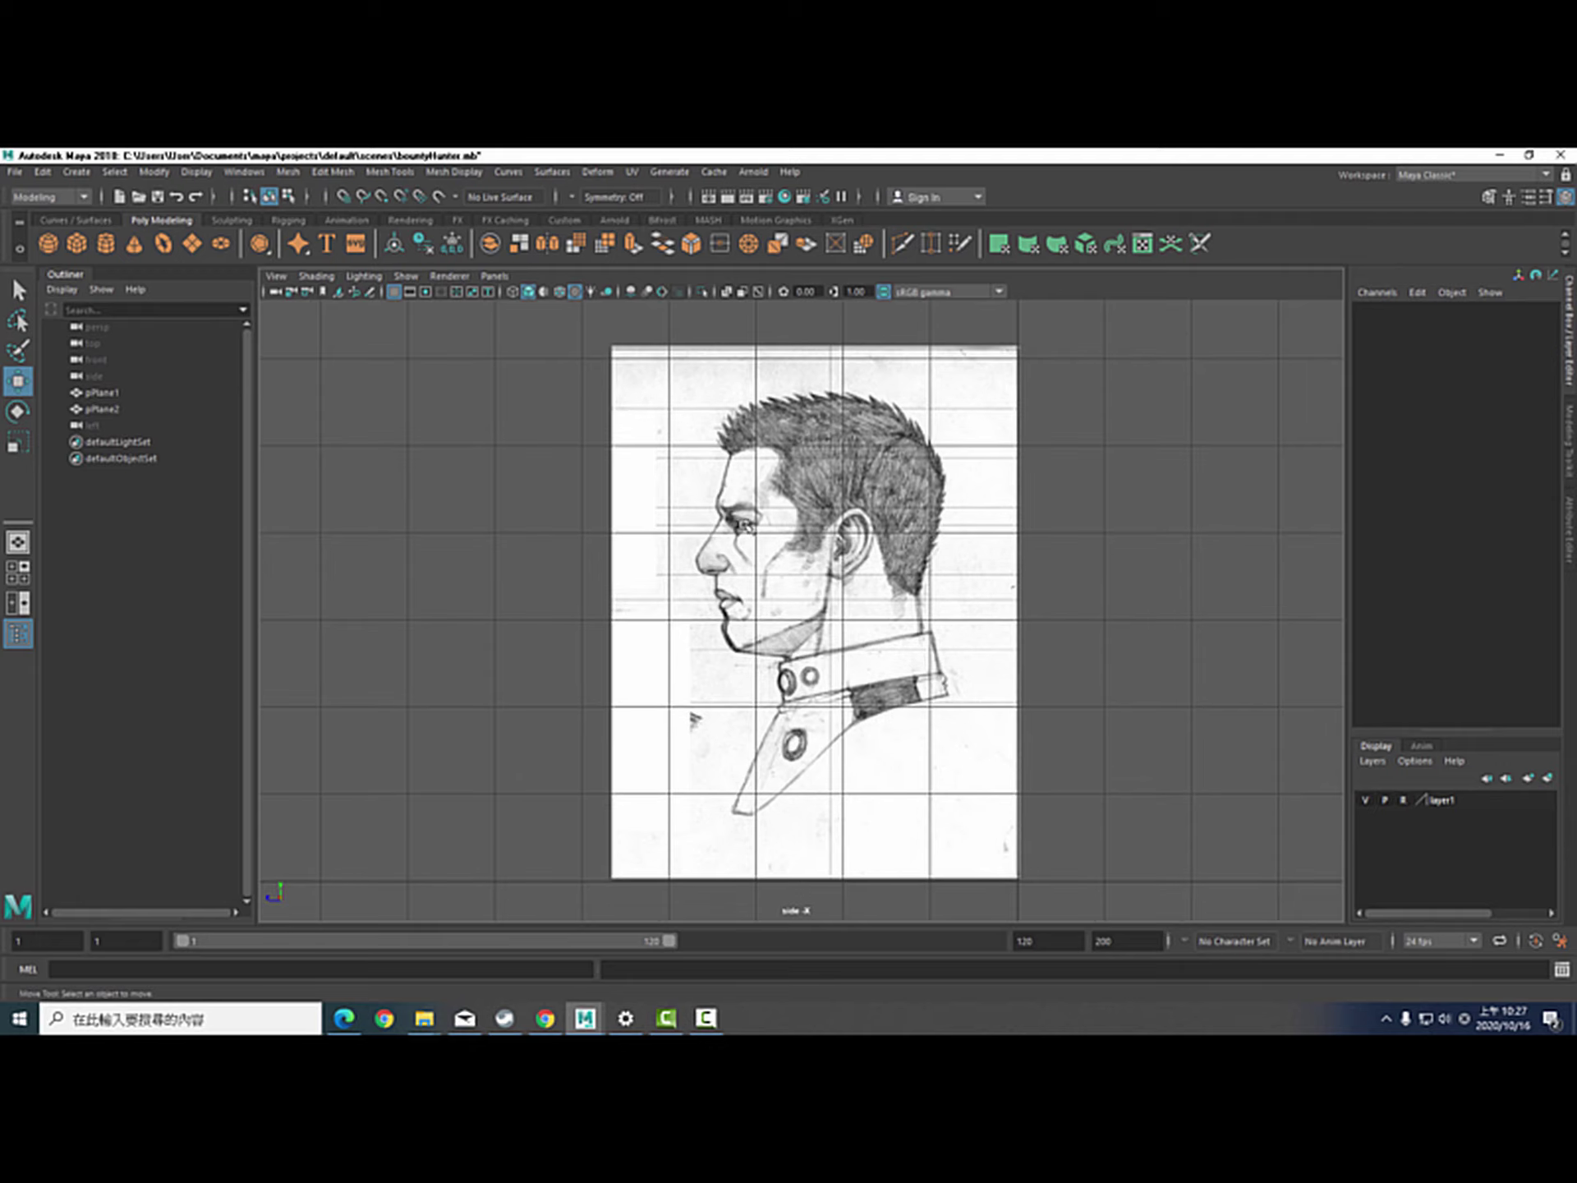
pyautogui.press('space')
pyautogui.moveTo(755, 524); pyautogui.dragTo(753, 480)
pyautogui.moveTo(804, 609)
pyautogui.keyDown('alt'); pyautogui.mouseDown()
pyautogui.moveTo(808, 676)
pyautogui.moveTo(983, 592)
pyautogui.moveTo(790, 601)
pyautogui.mouseUp(); pyautogui.keyUp('alt')
pyautogui.press('space')
pyautogui.moveTo(634, 569); pyautogui.dragTo(683, 579)
pyautogui.scroll(2, 681, 577)
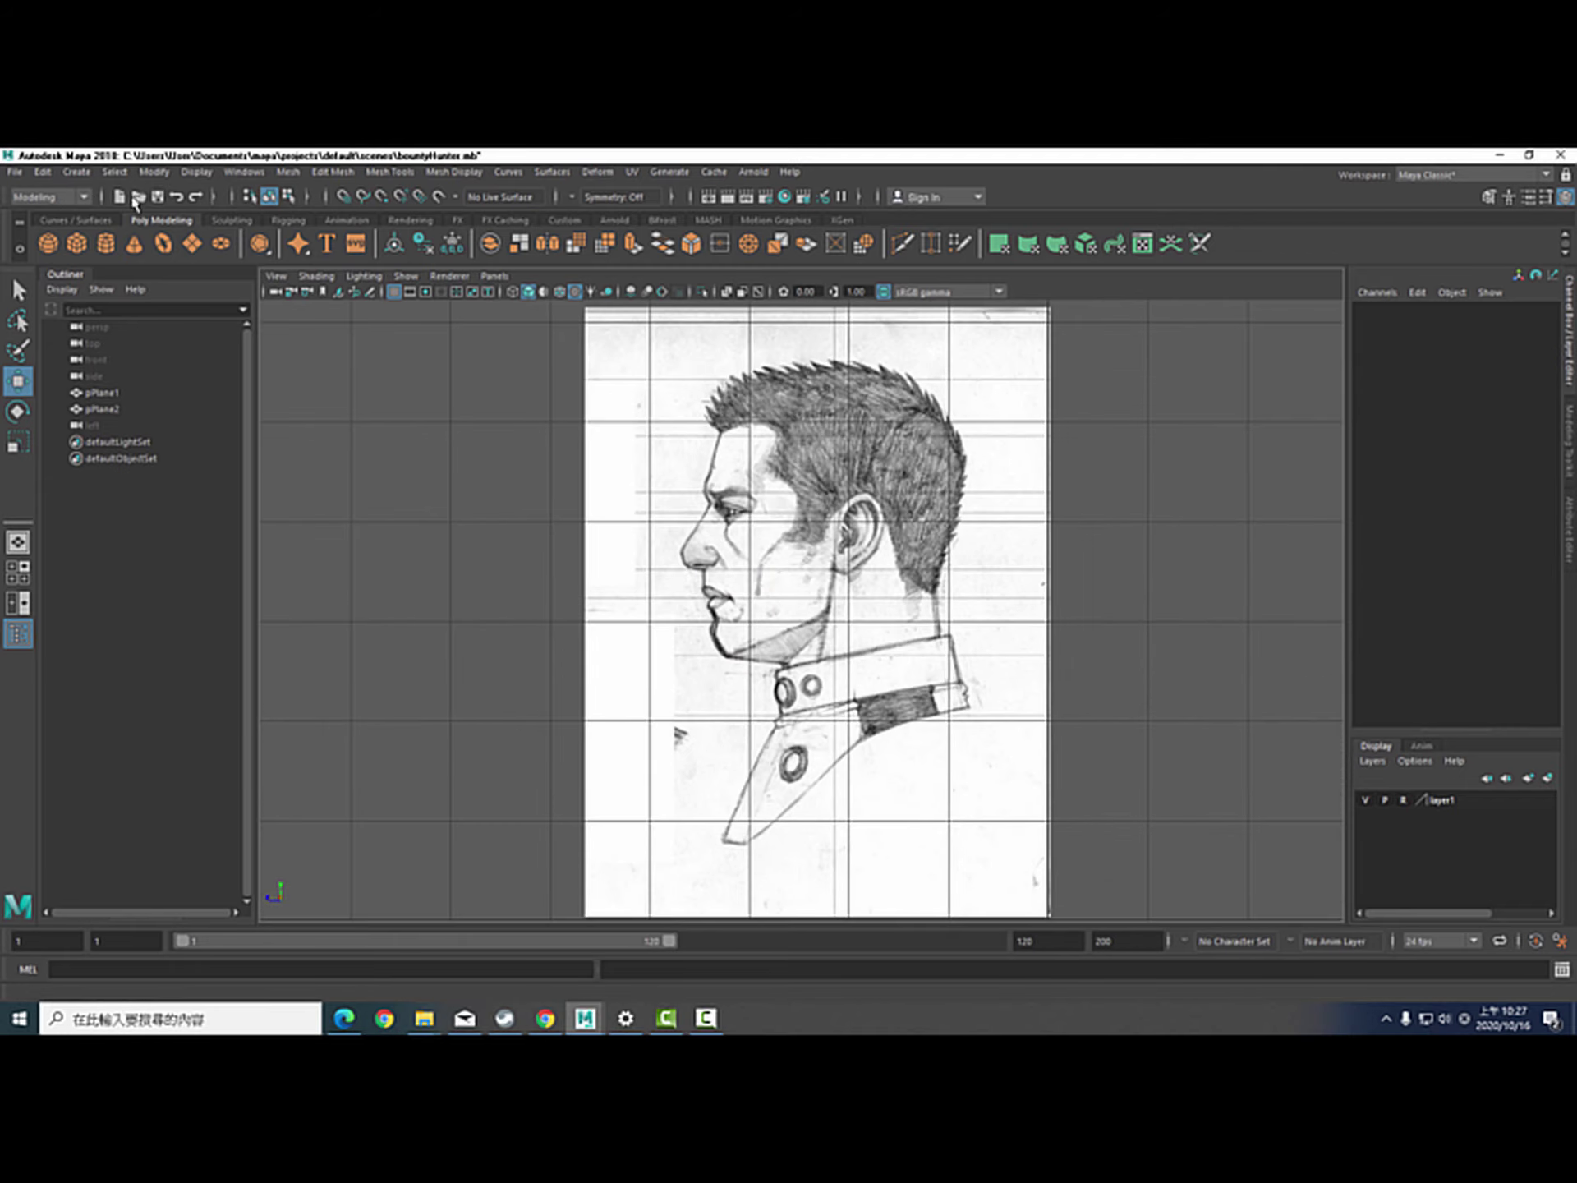
# Keep the Mesh Tools commands in a floating window beside the profile sketch and activate the Create Polygon tool
pyautogui.click(328, 171)
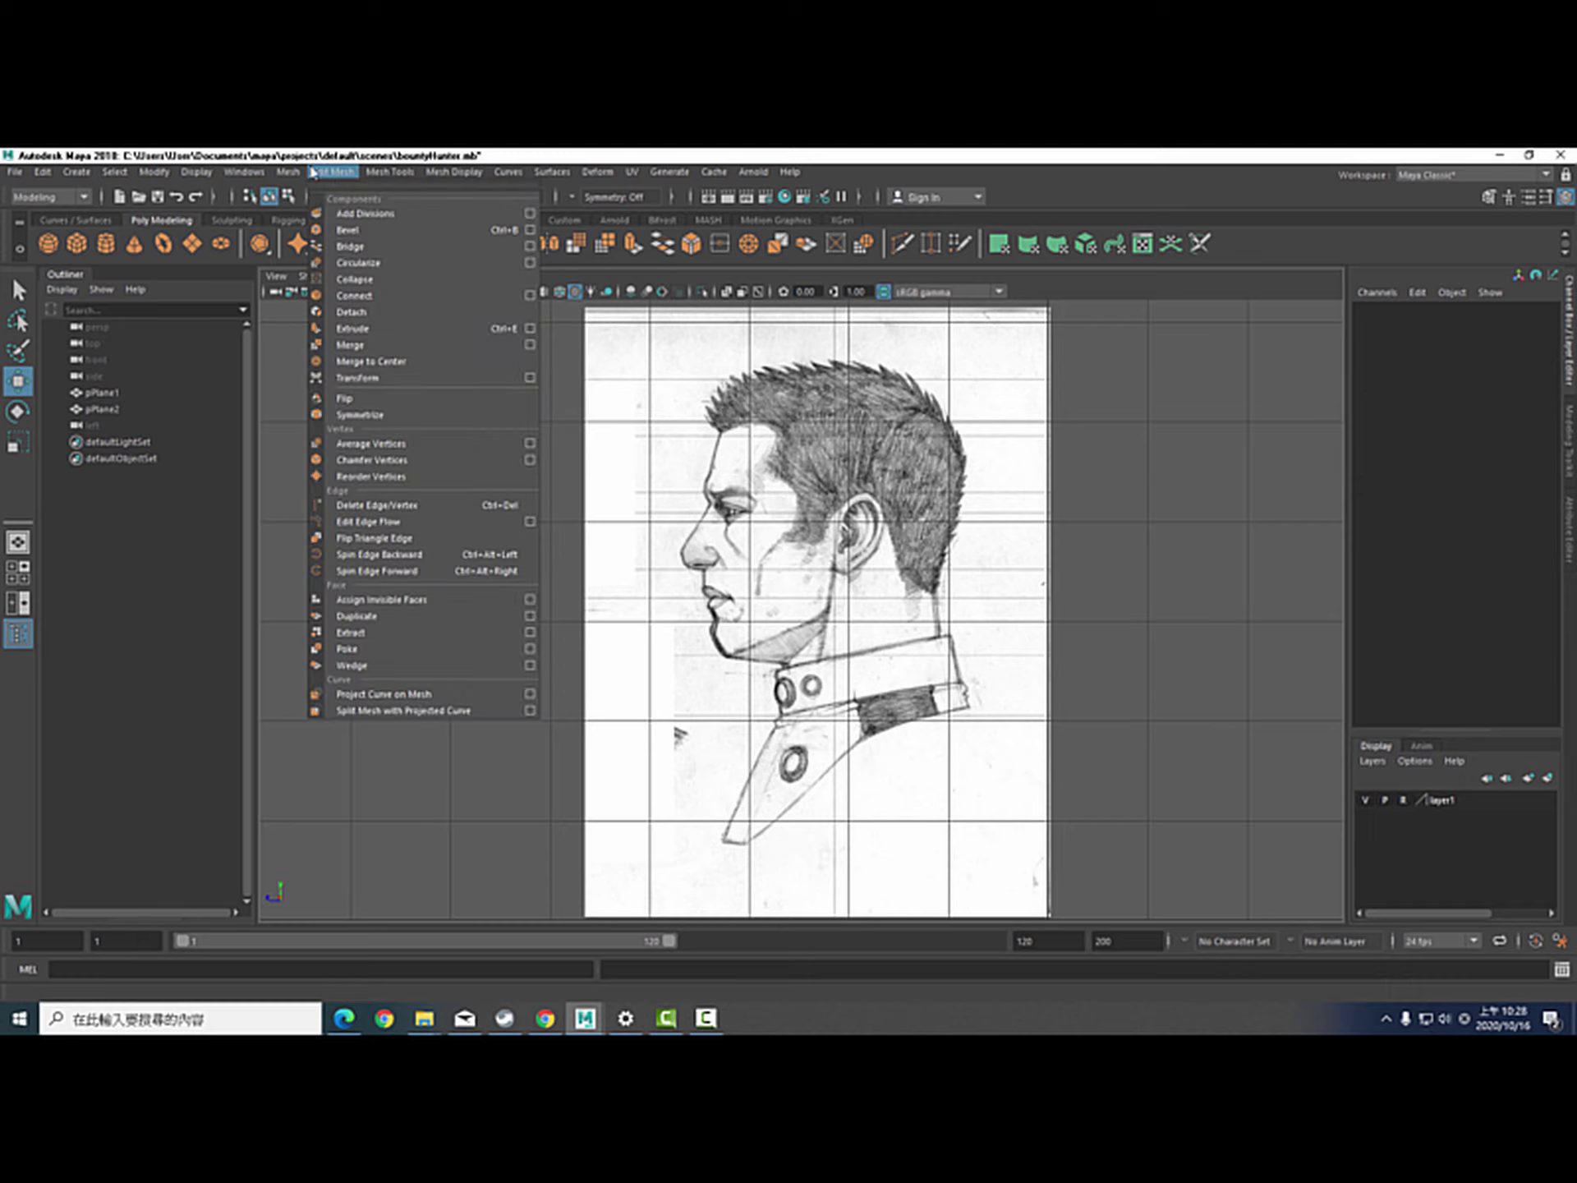
pyautogui.moveTo(291, 175)
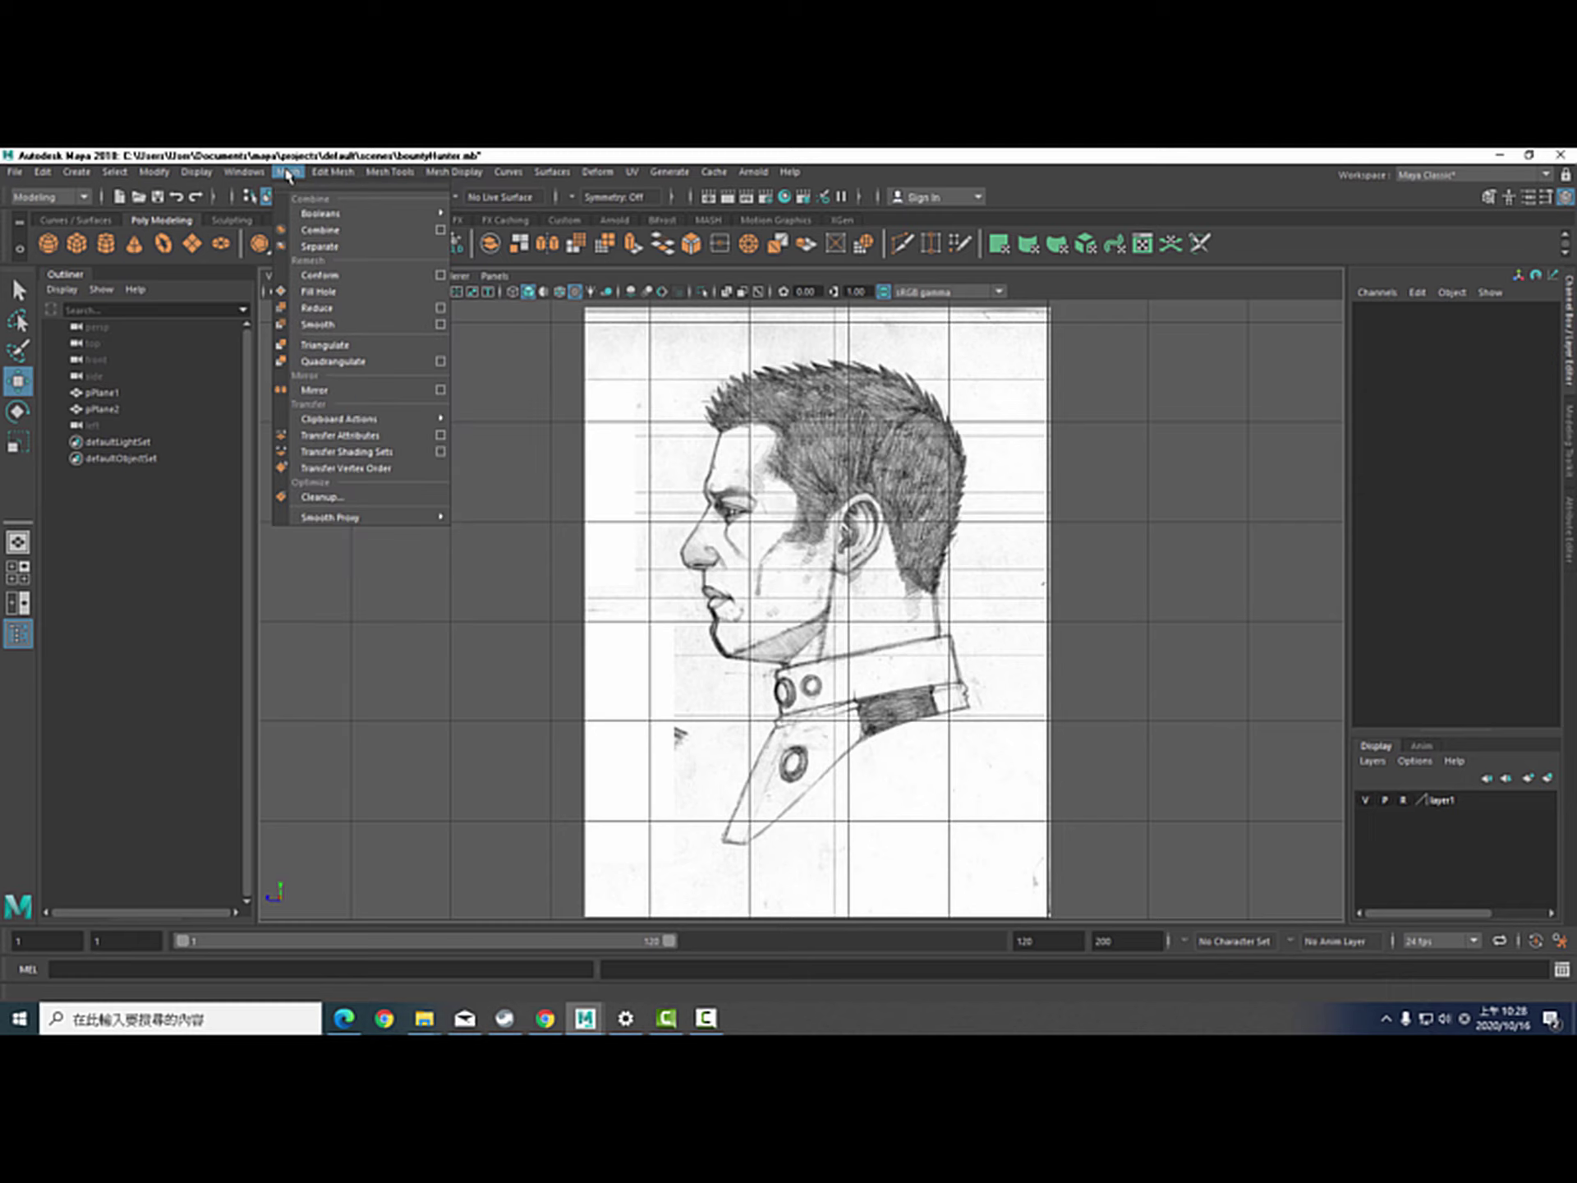
pyautogui.moveTo(391, 175)
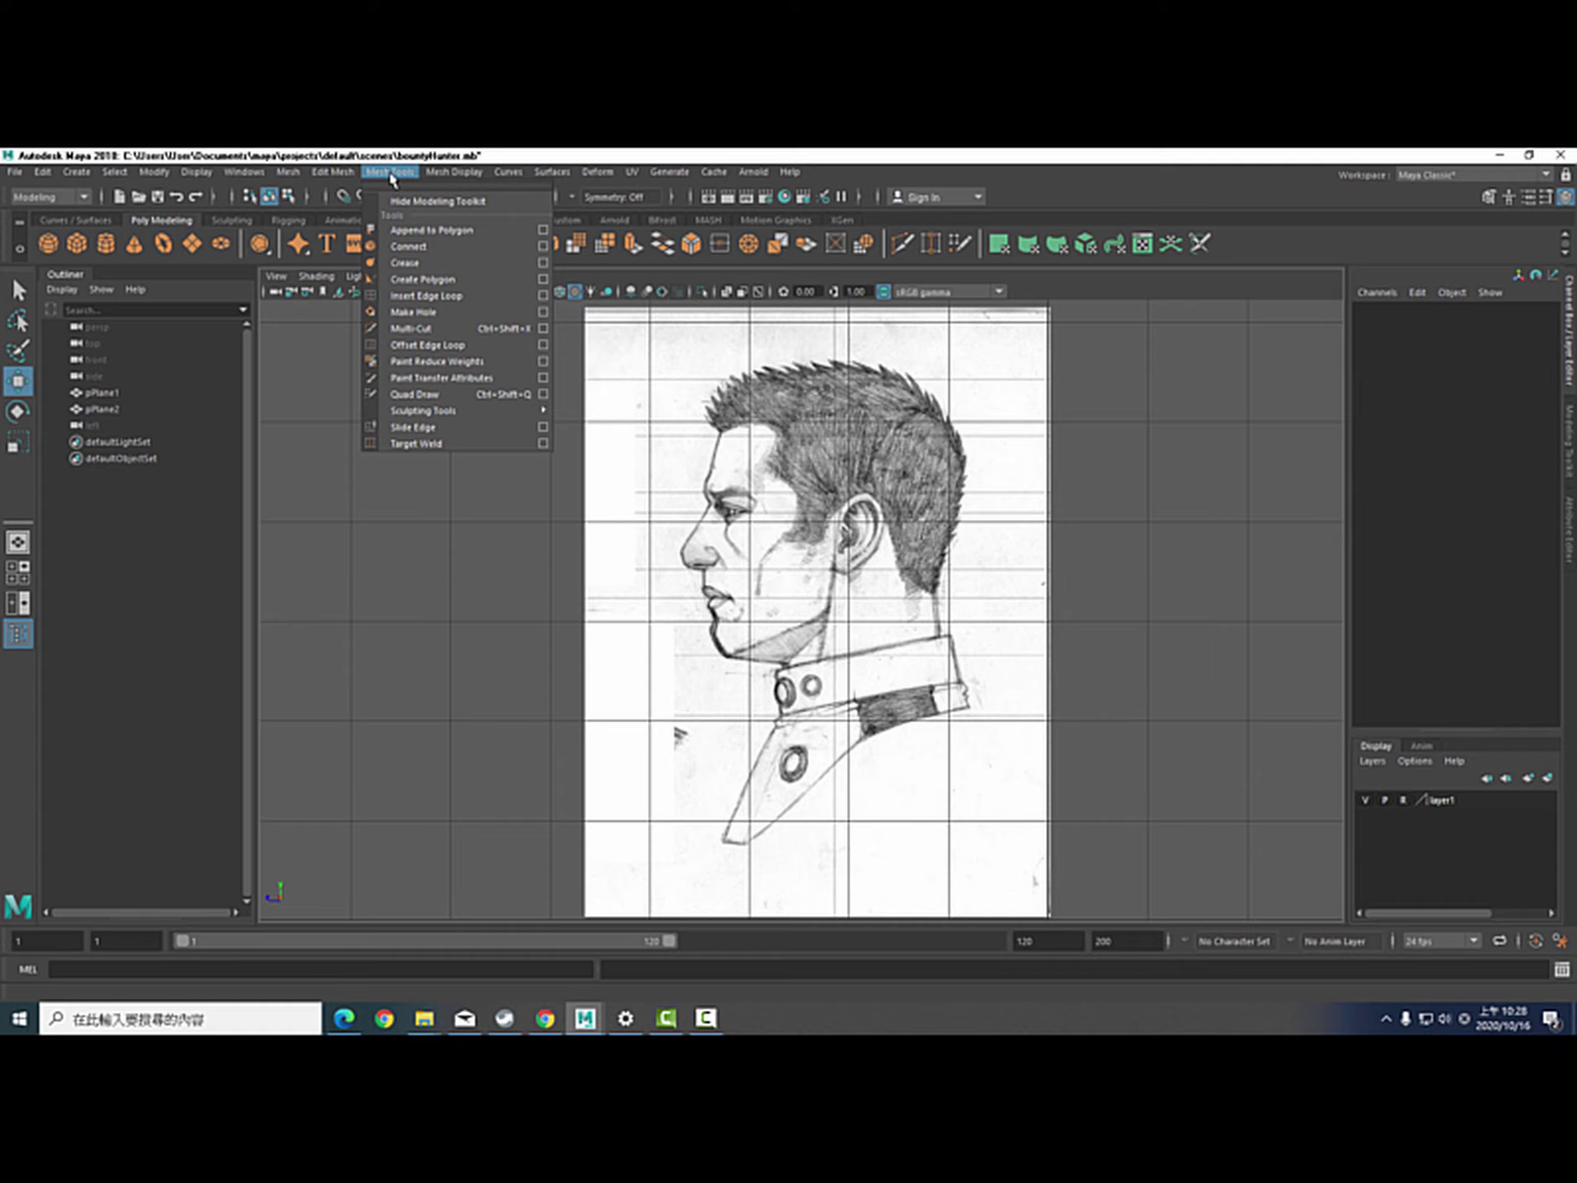
pyautogui.click(399, 188)
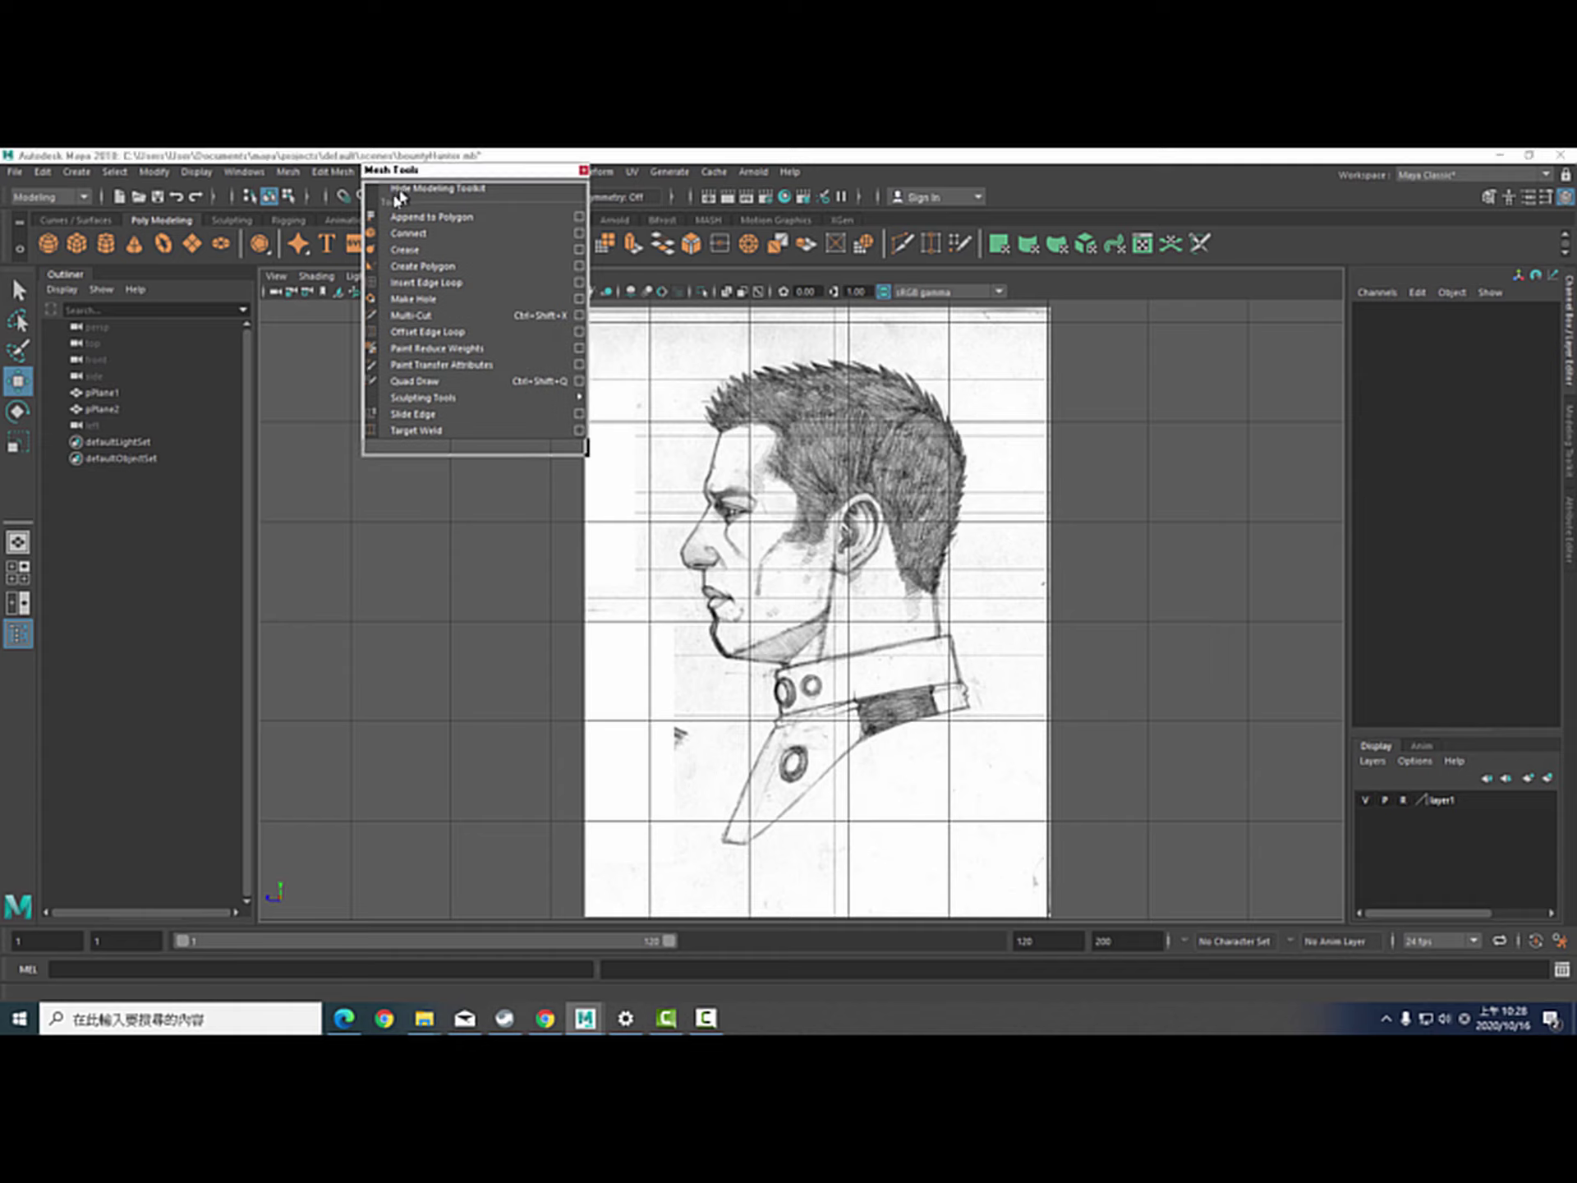
pyautogui.click(429, 279)
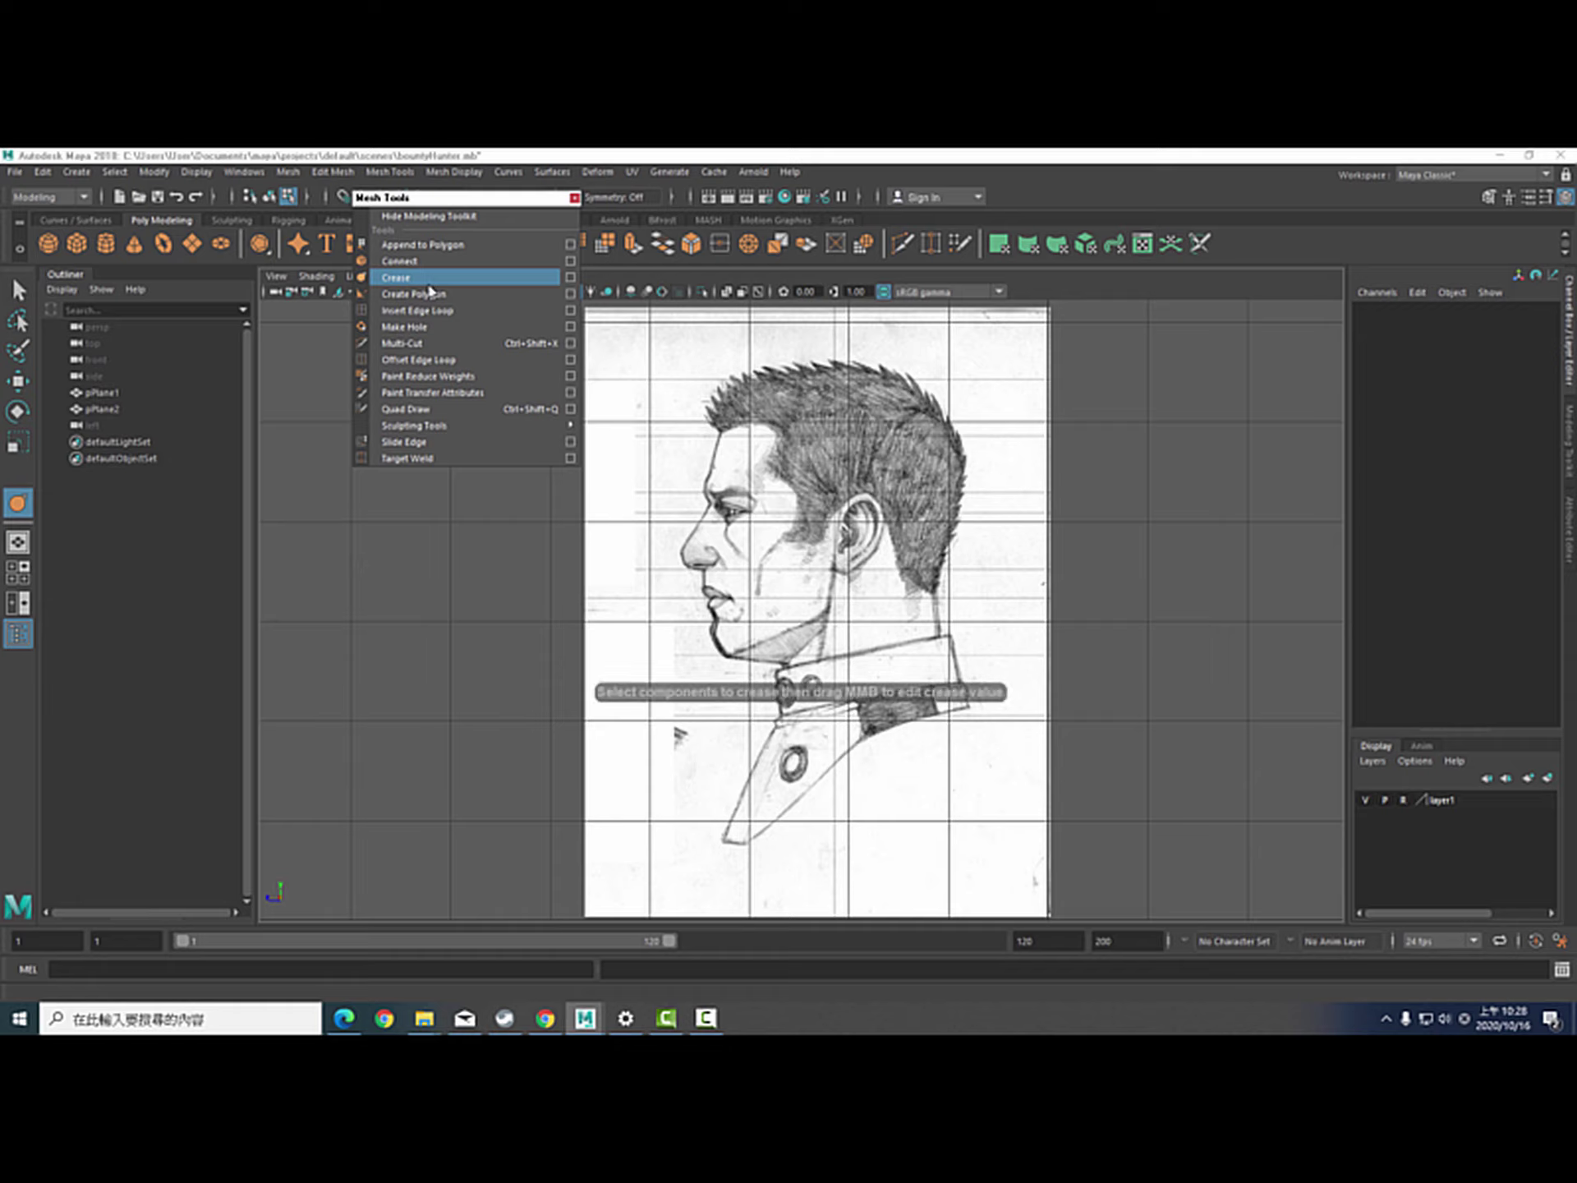
pyautogui.click(432, 294)
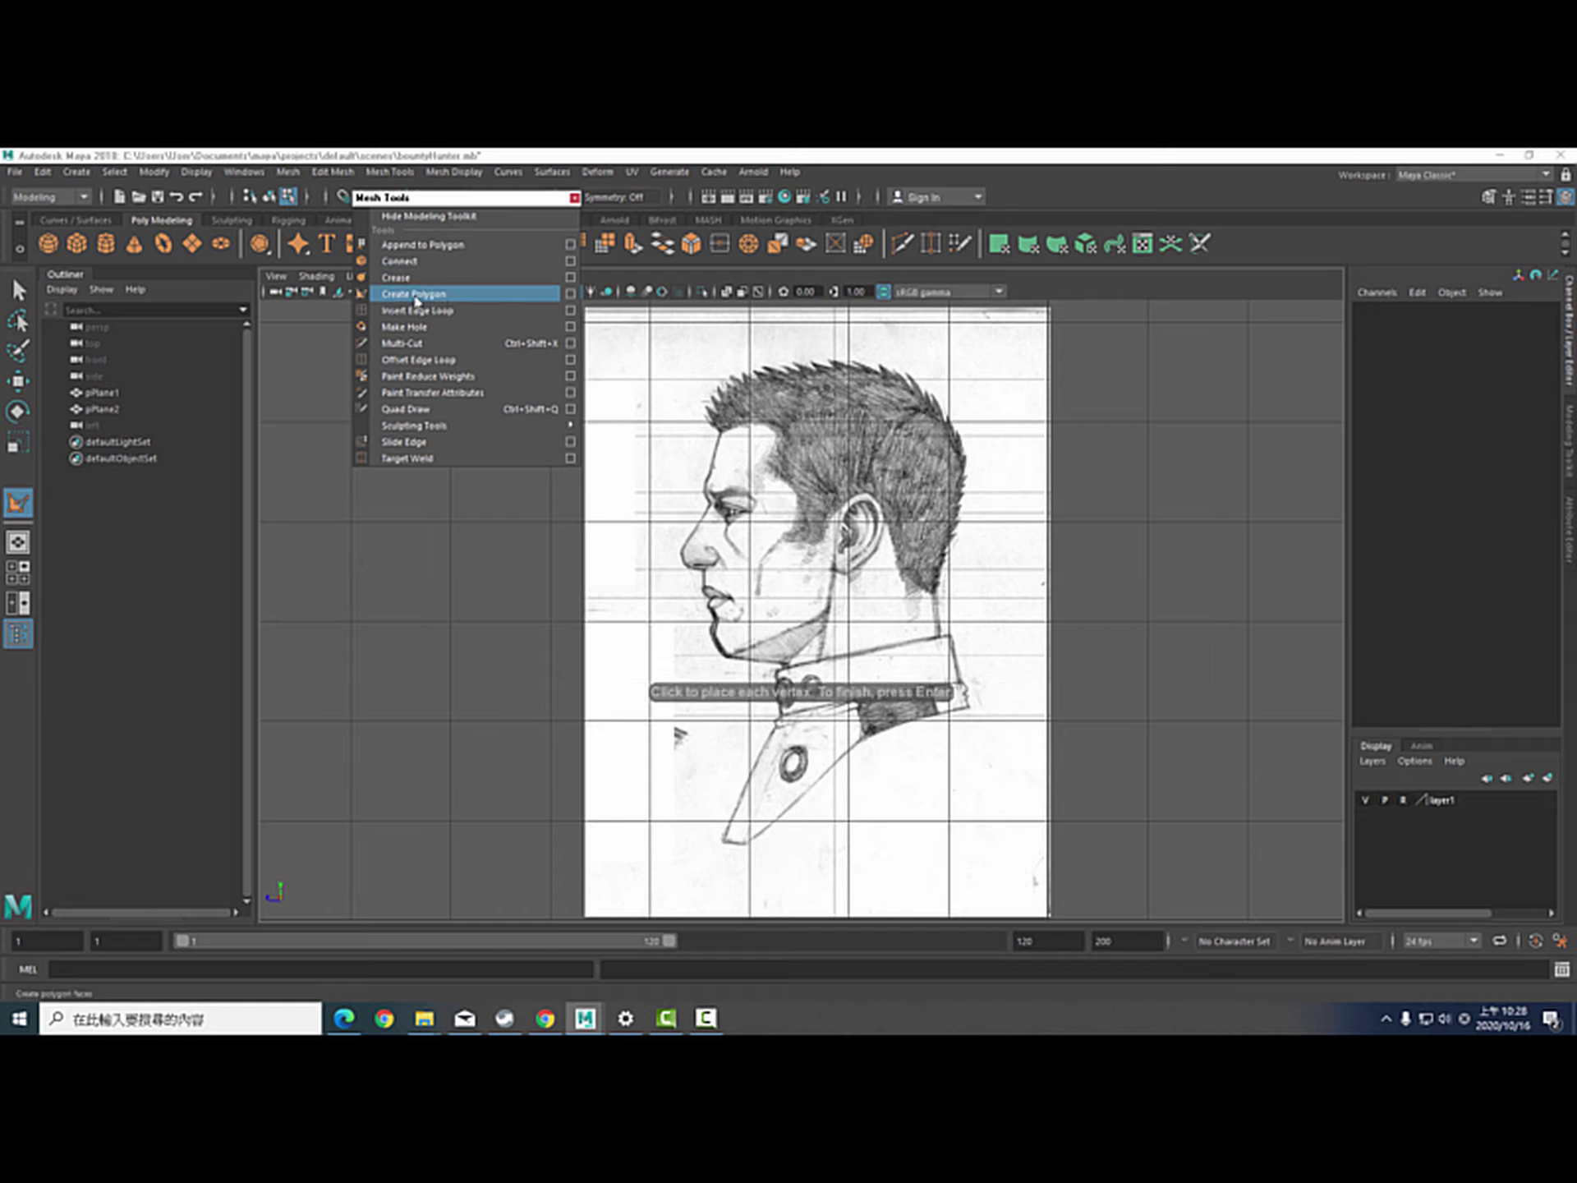
pyautogui.moveTo(387, 197); pyautogui.dragTo(320, 370)
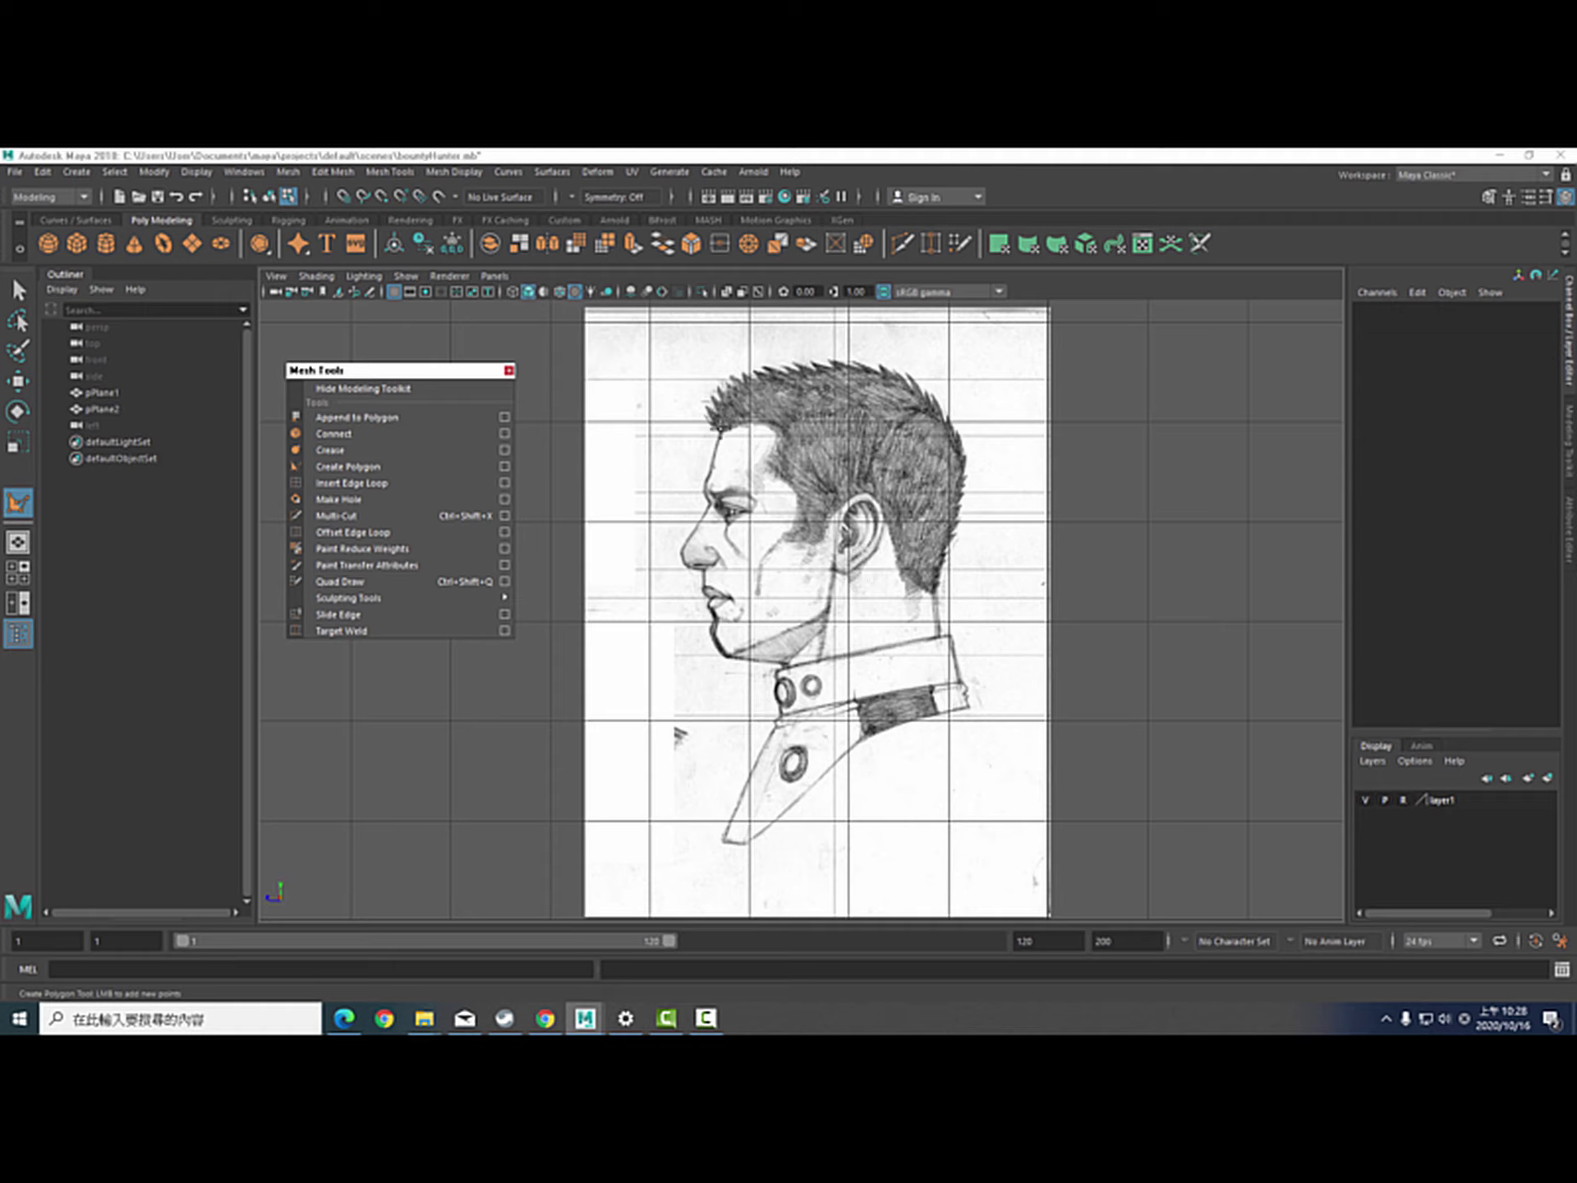
# Place polygon vertices along the sketched profile from the hairline down the forehead and nose to the nose's base
pyautogui.click(720, 430)
pyautogui.click(713, 456)
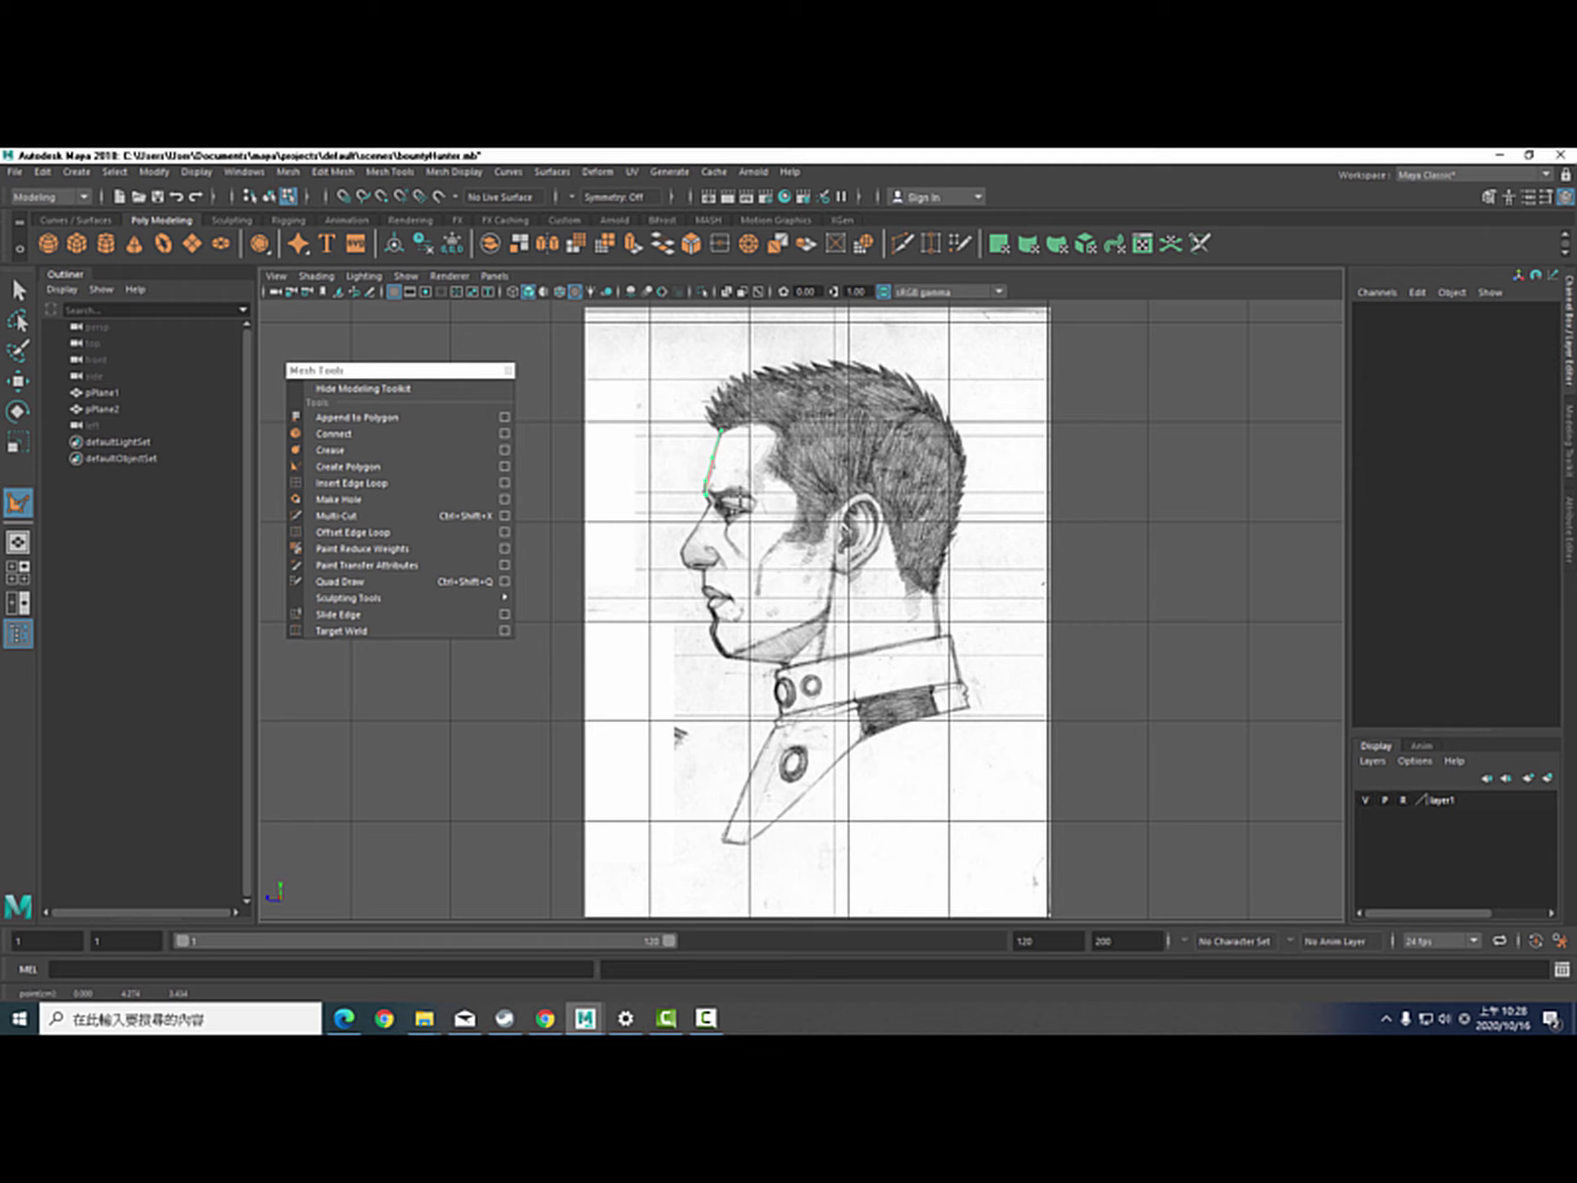
pyautogui.scroll(5, 707, 505)
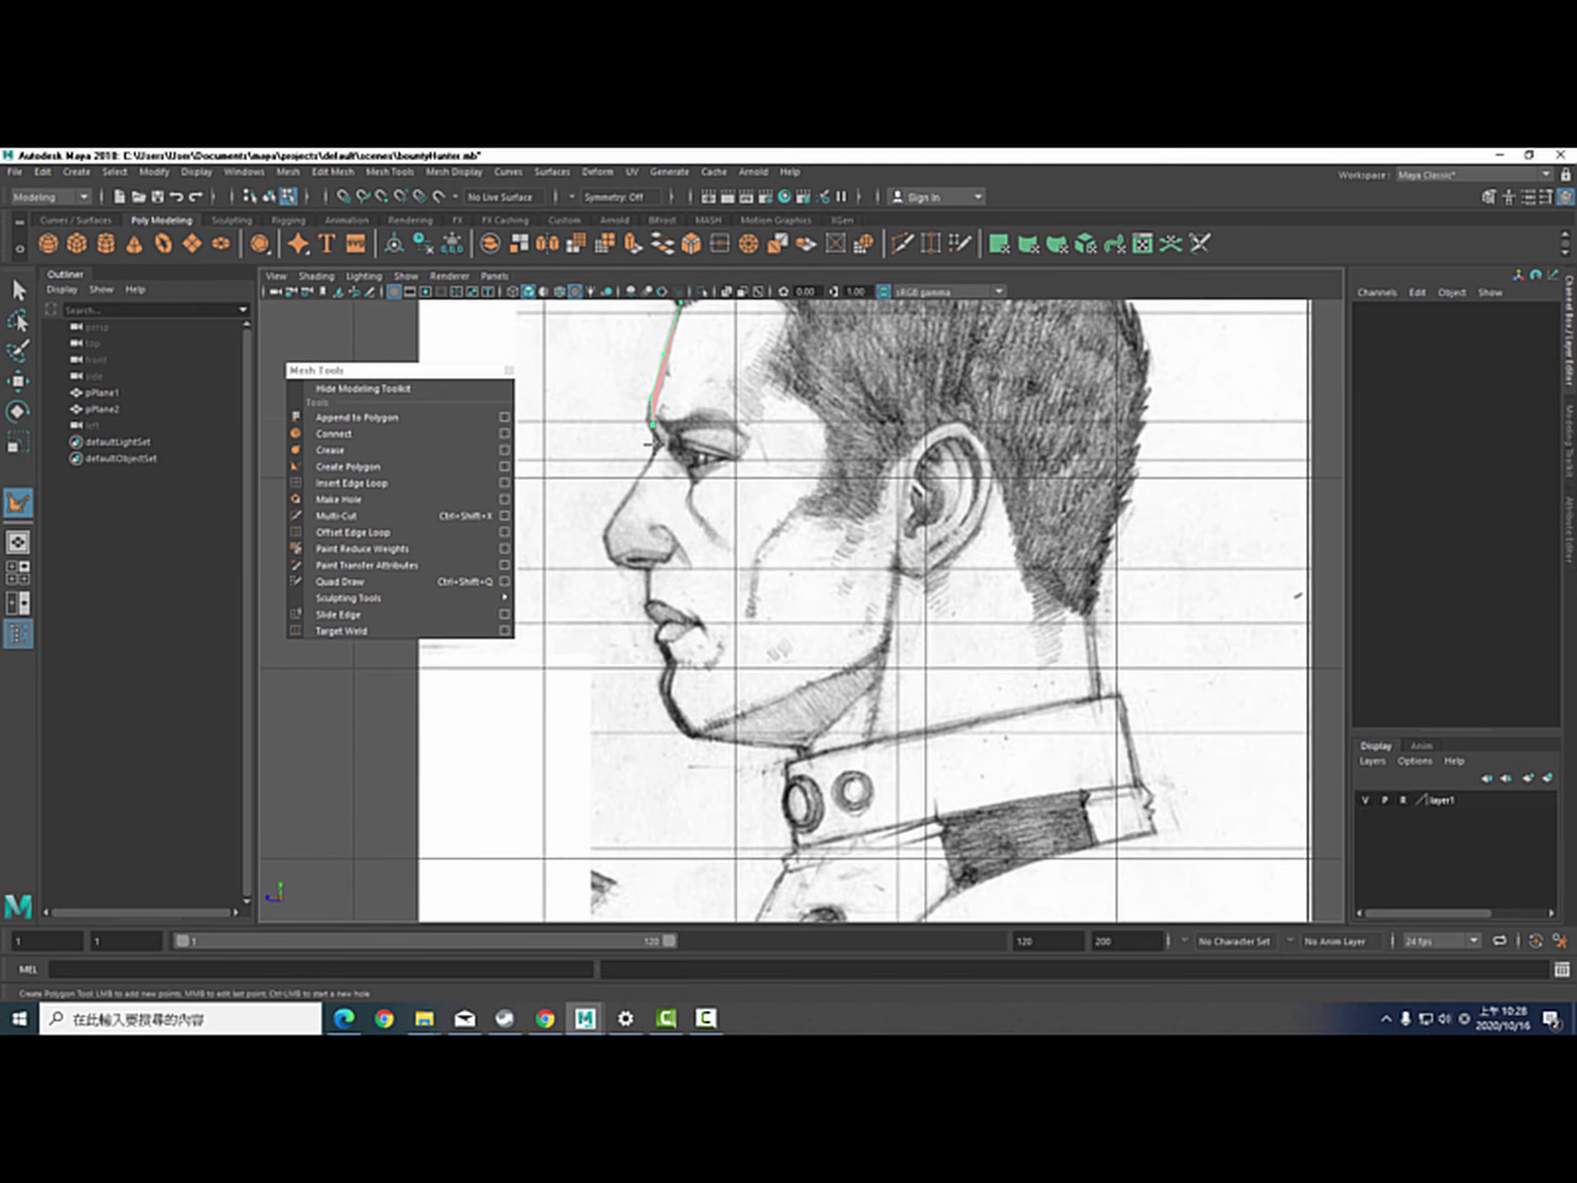
pyautogui.click(657, 444)
pyautogui.click(625, 499)
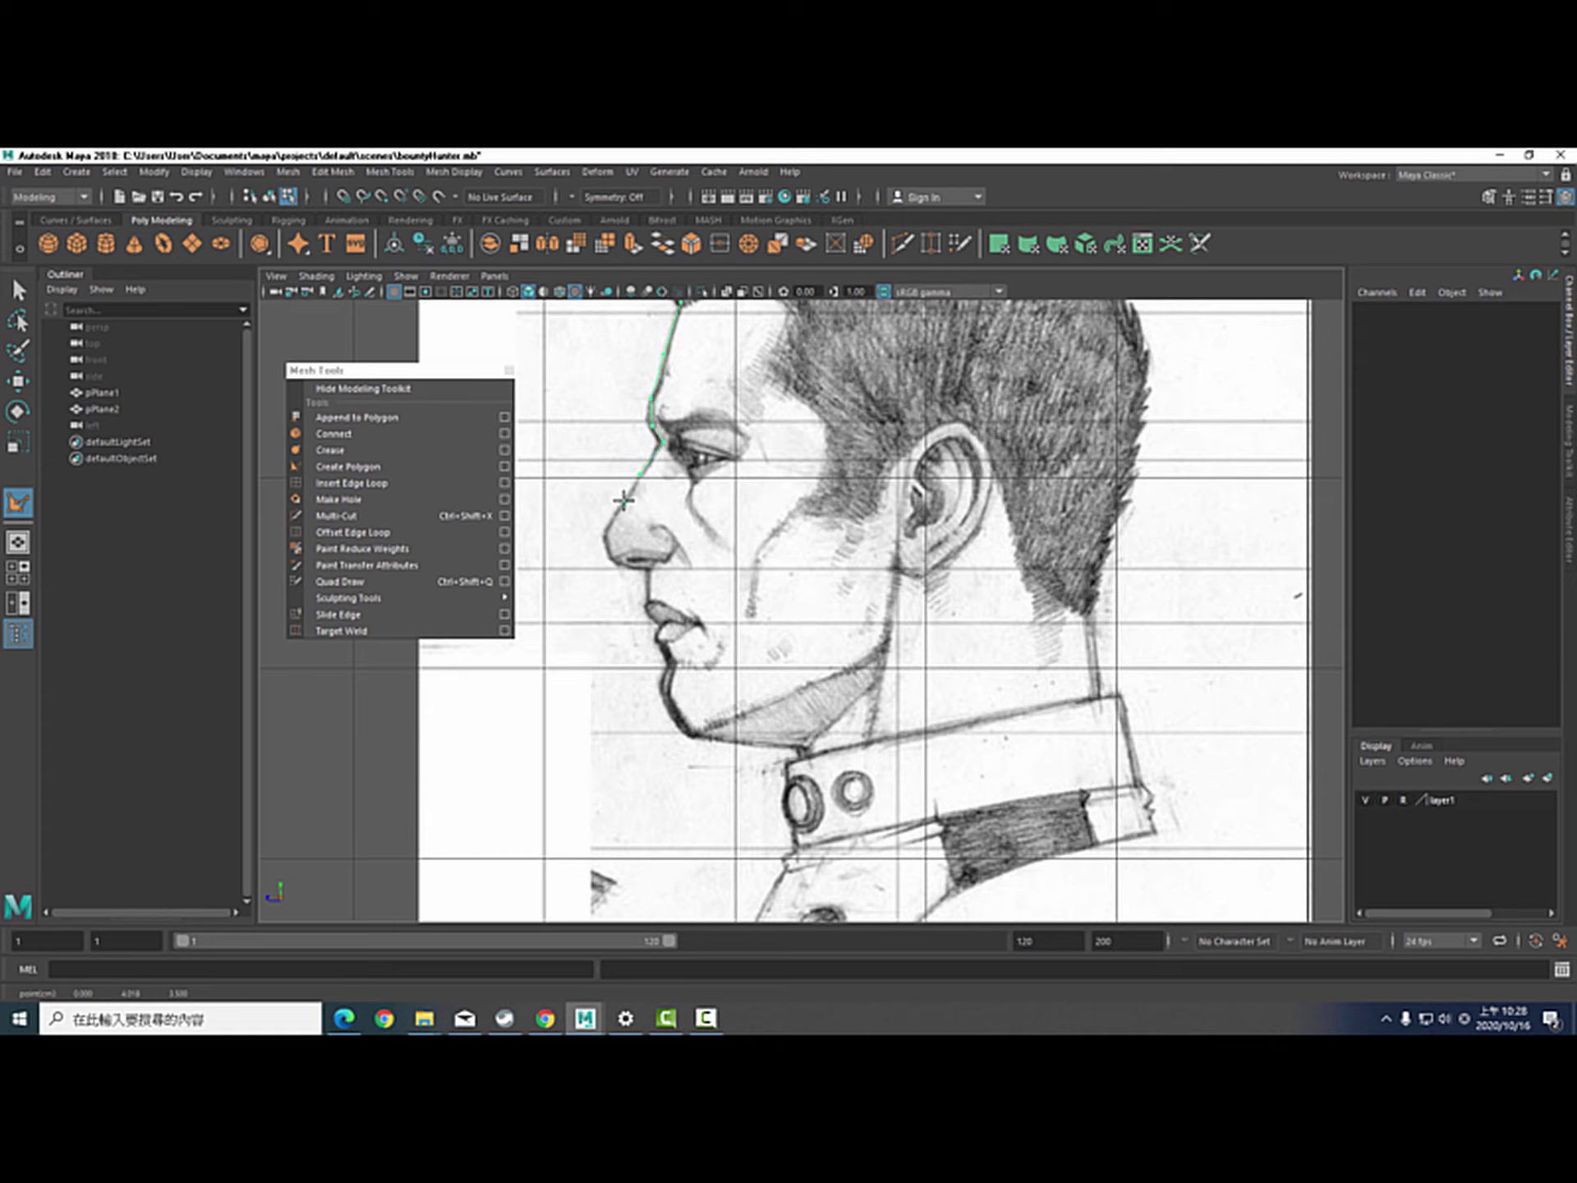
pyautogui.click(602, 540)
pyautogui.click(616, 564)
pyautogui.click(630, 571)
pyautogui.click(645, 569)
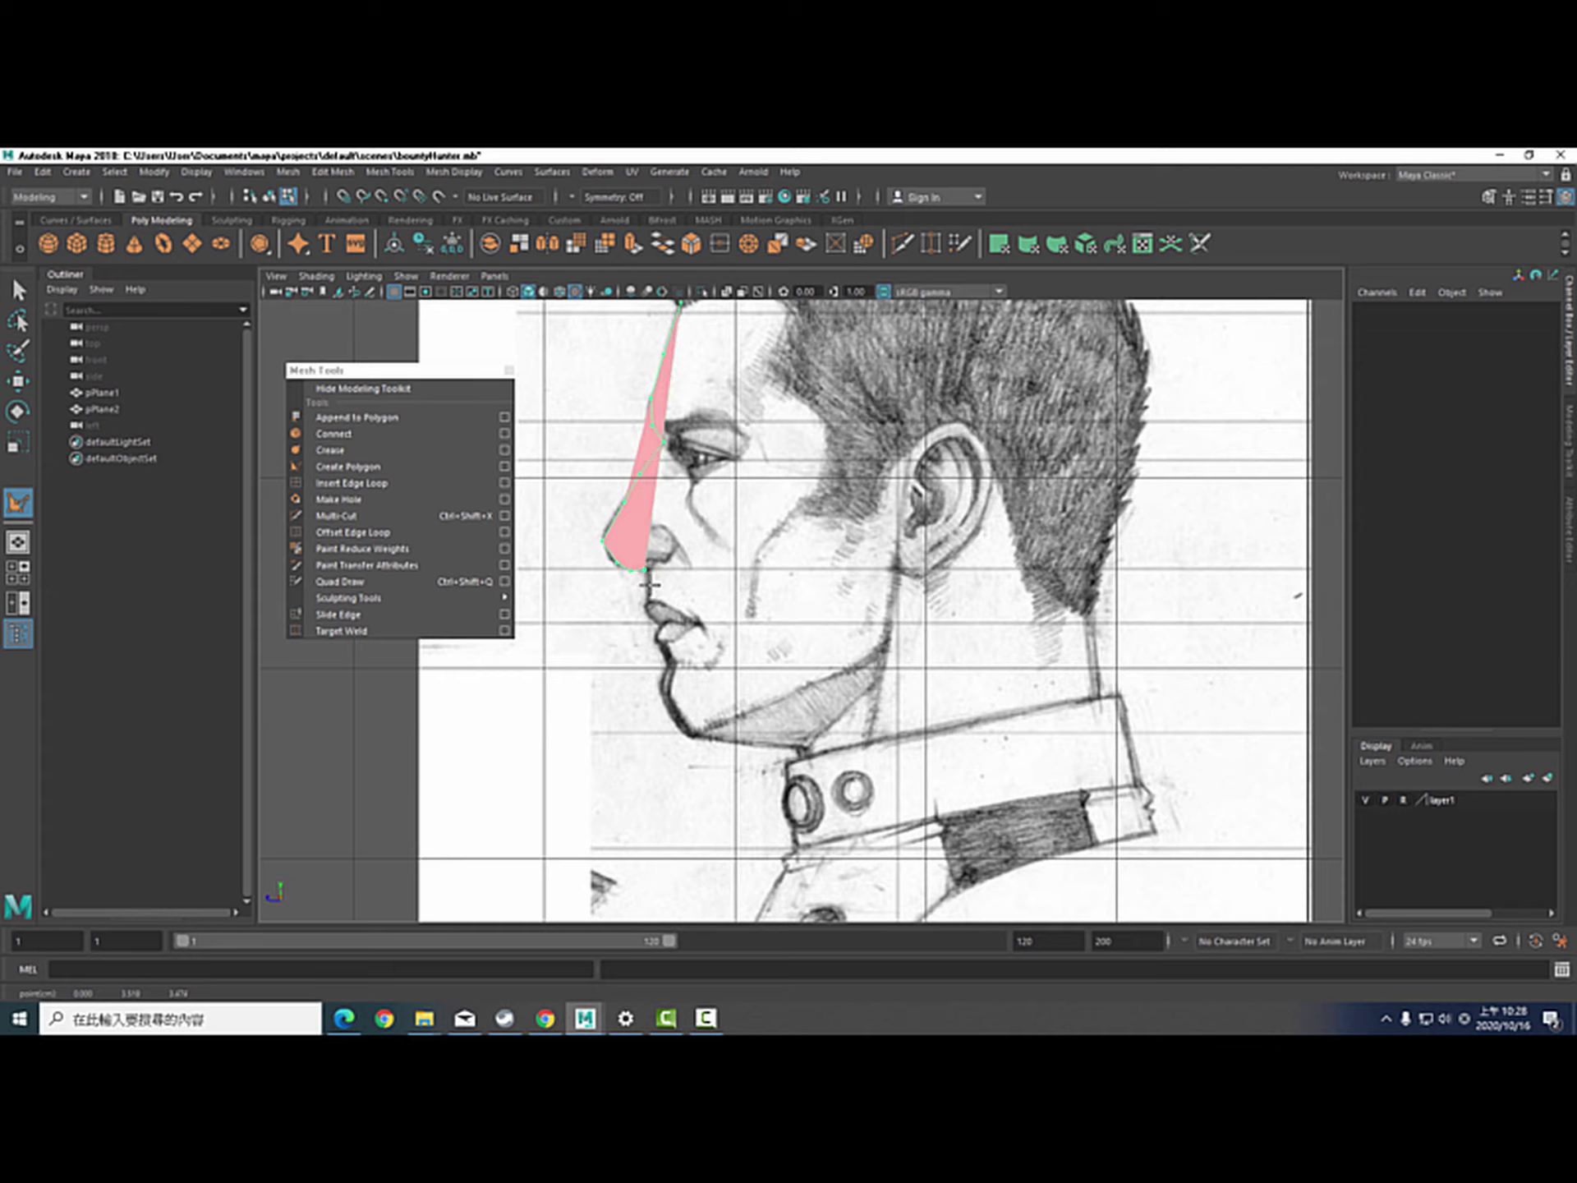
# Continue the polygon outline over the lips and chin and along the underside of the jaw to the throat
pyautogui.click(647, 606)
pyautogui.click(660, 625)
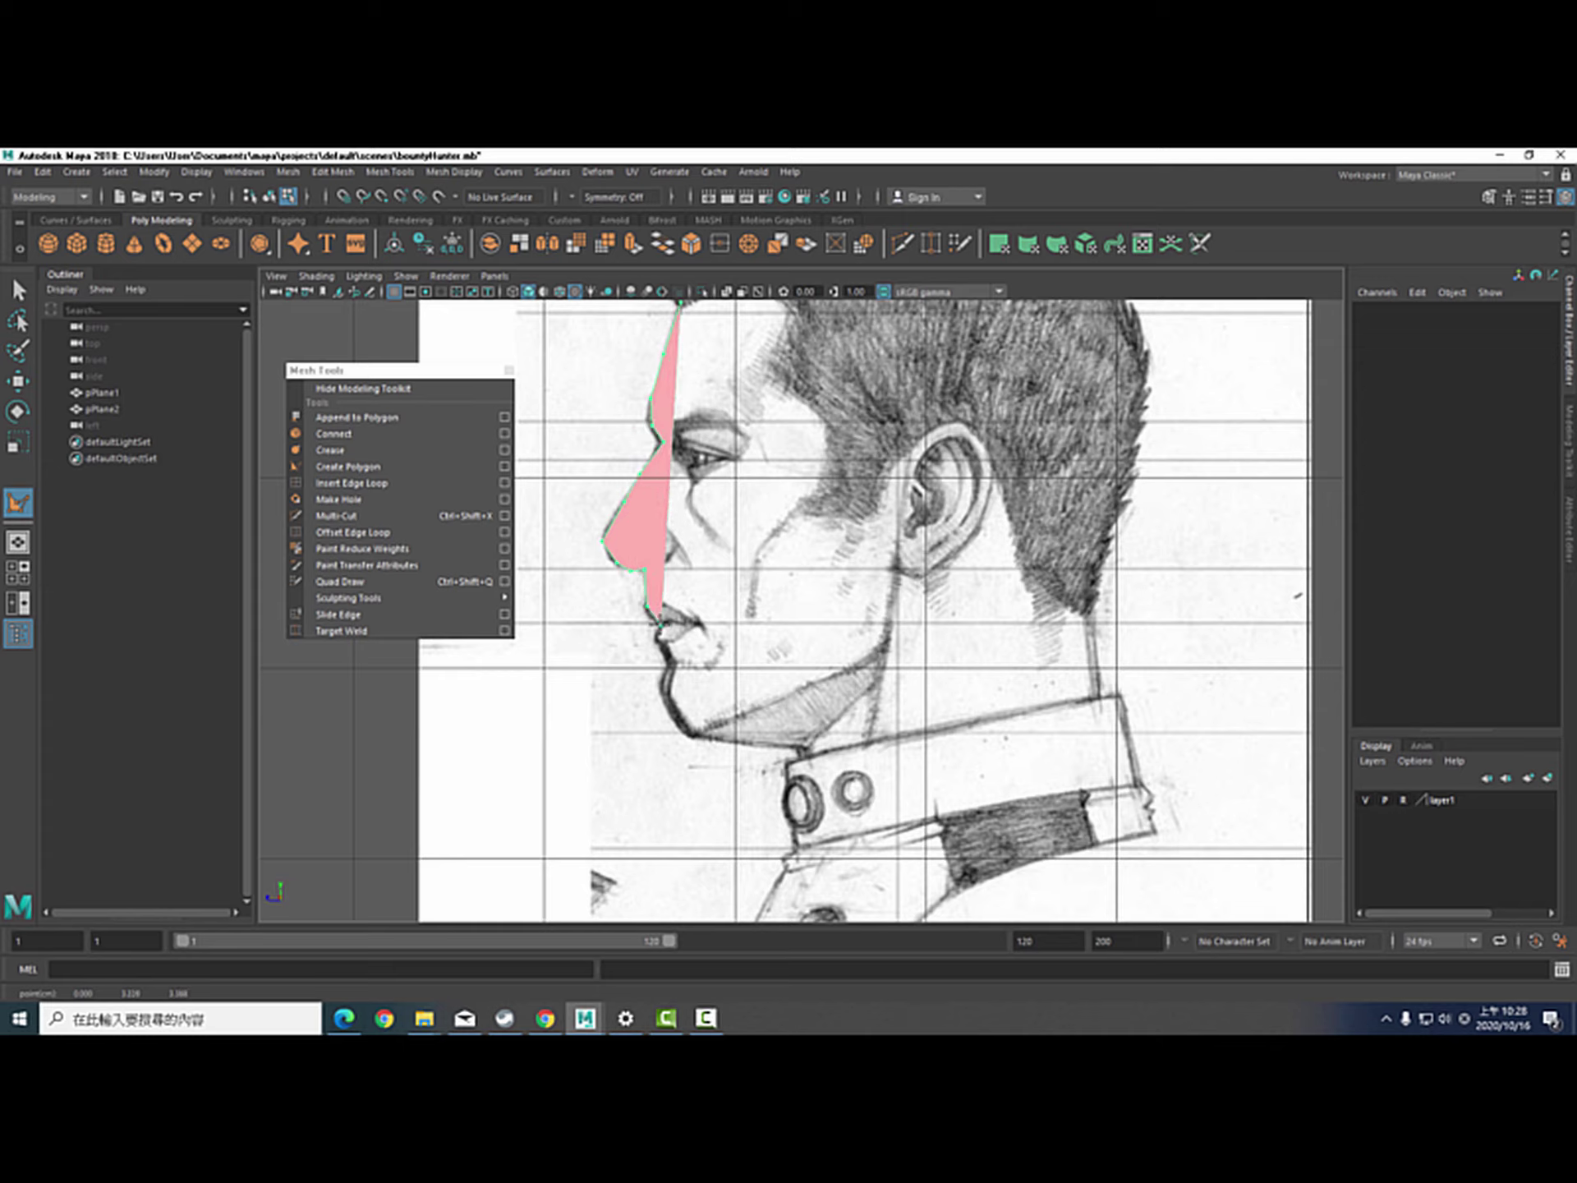
pyautogui.click(655, 643)
pyautogui.click(667, 662)
pyautogui.click(658, 685)
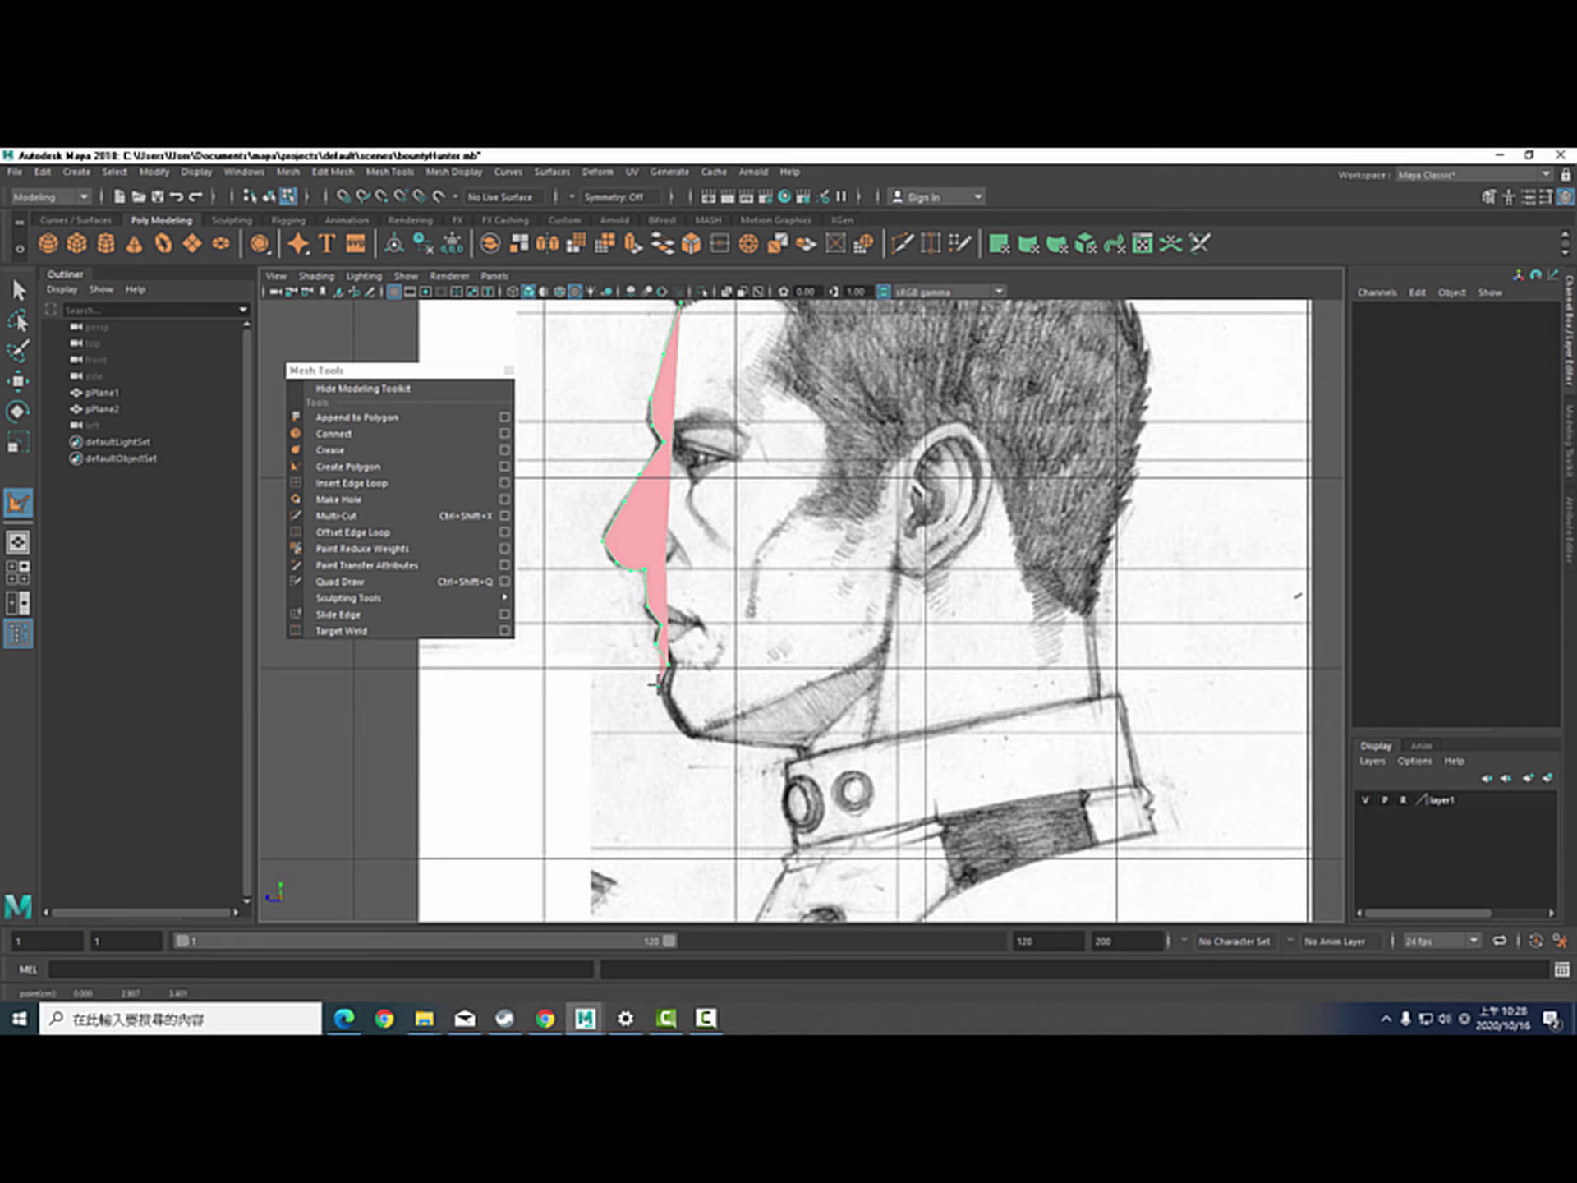
pyautogui.click(691, 736)
pyautogui.click(736, 743)
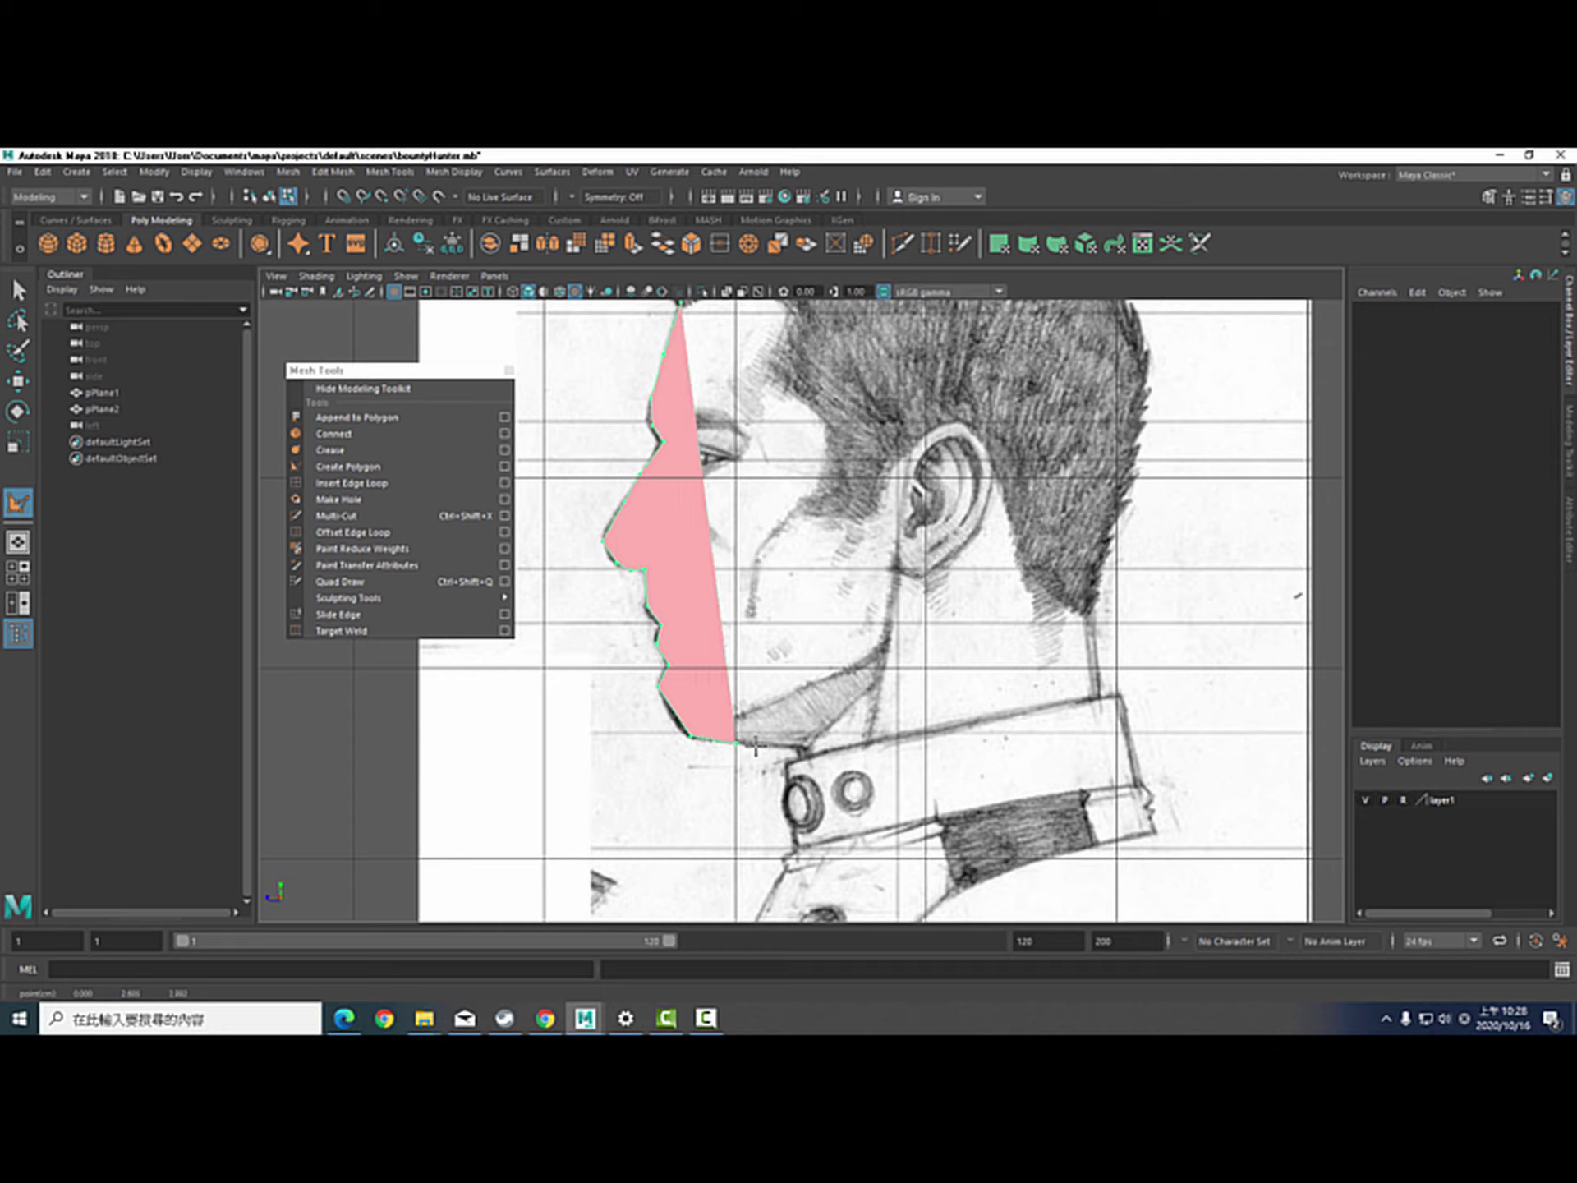
pyautogui.click(783, 747)
pyautogui.click(804, 749)
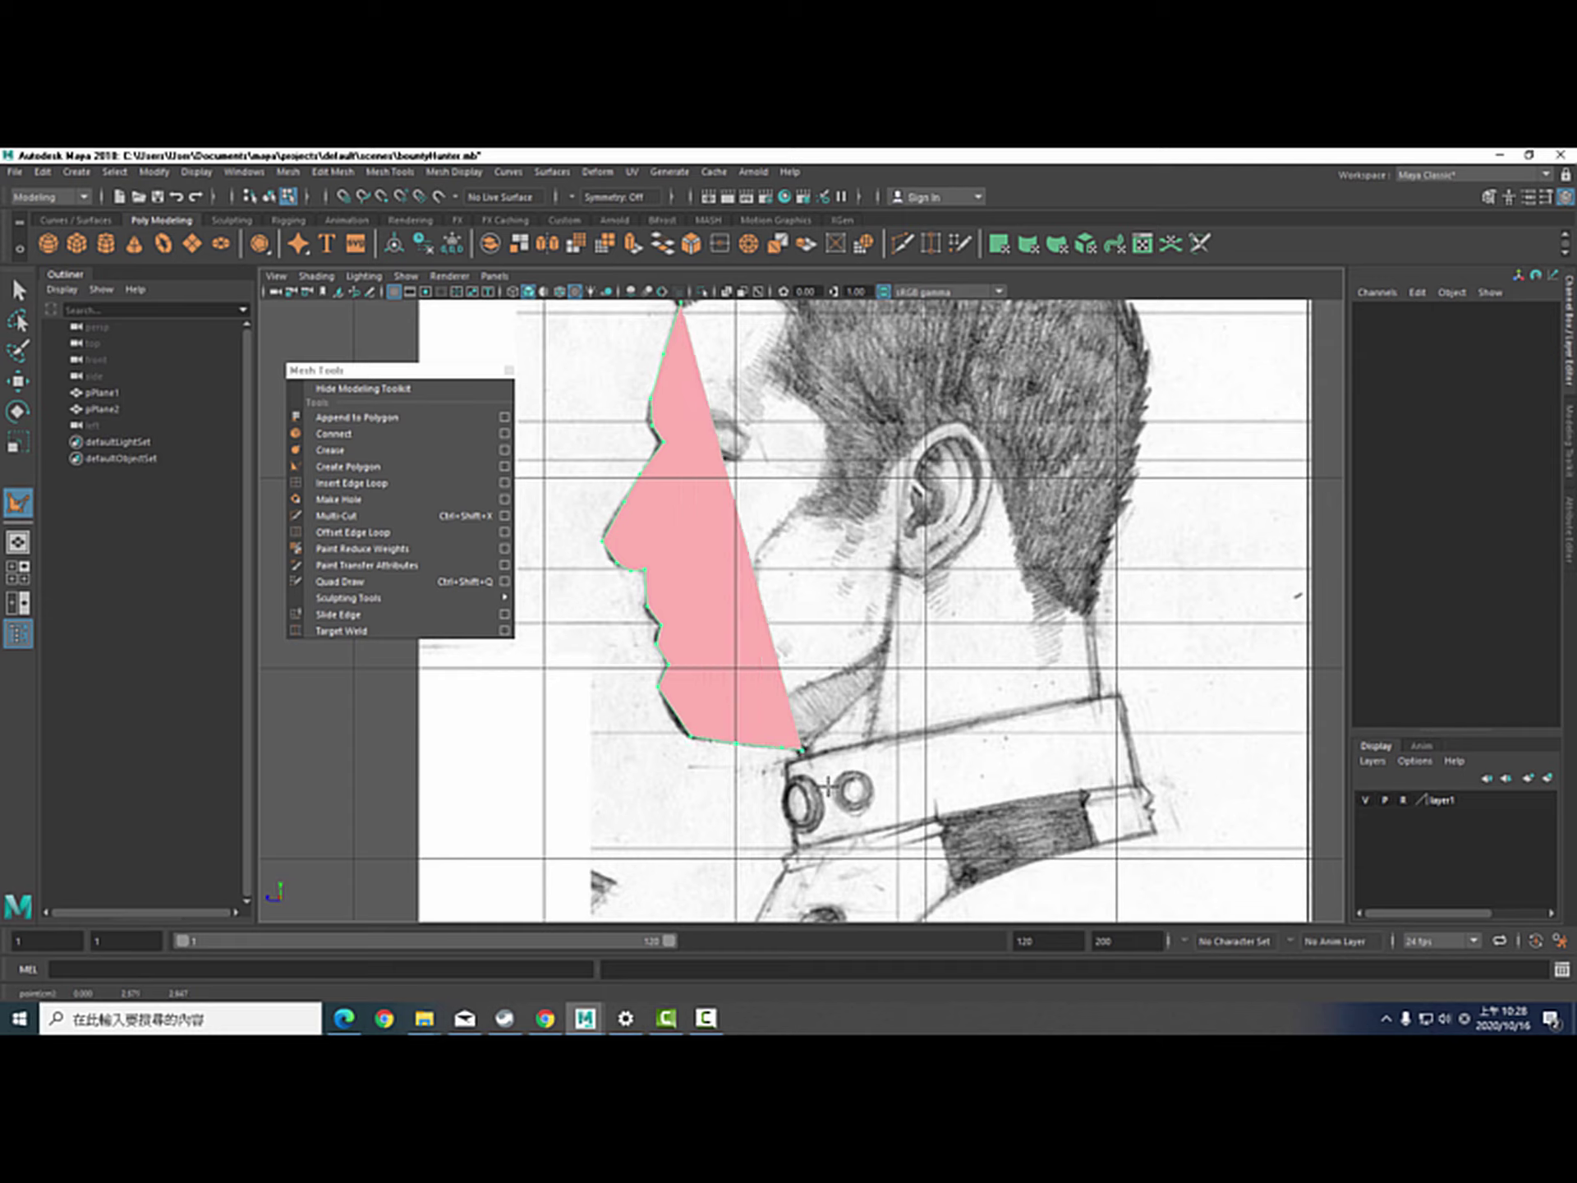
# Outline the neck with polygon vertices down its front, across its base inside the collar and up to the nape
pyautogui.click(826, 812)
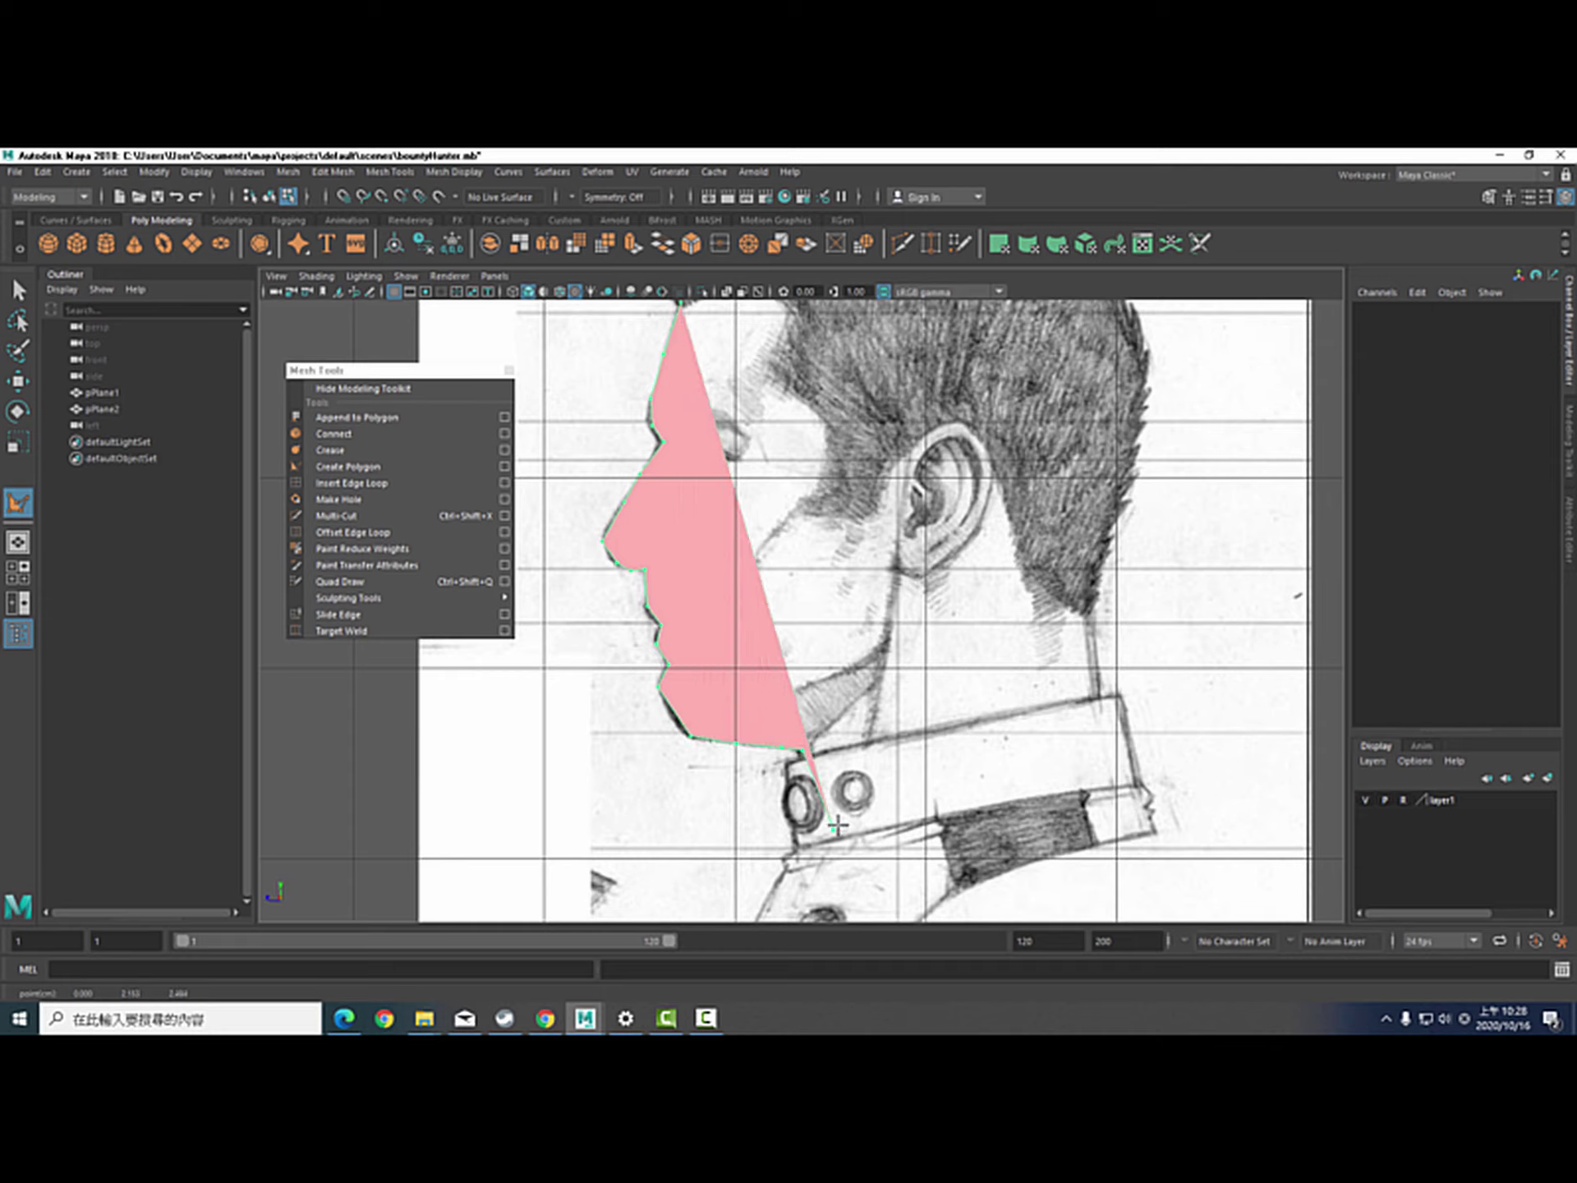
pyautogui.click(1113, 784)
pyautogui.click(1103, 732)
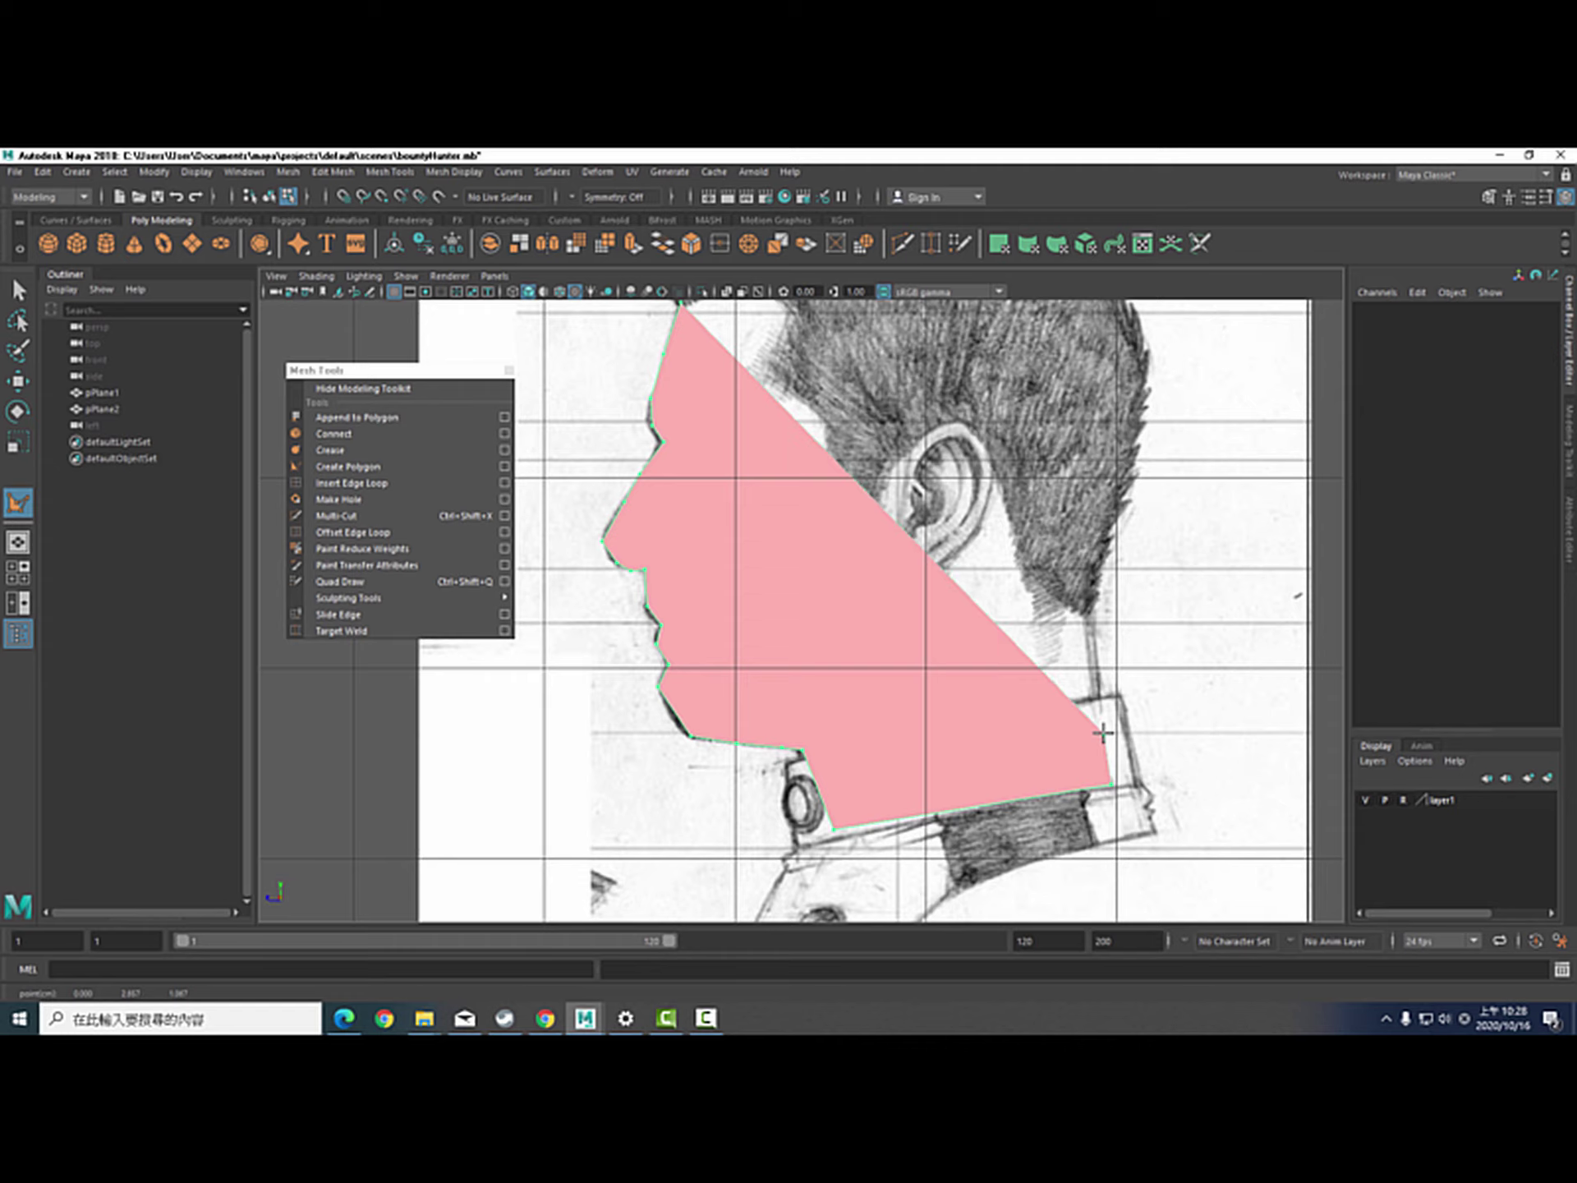
pyautogui.click(1091, 667)
pyautogui.click(1085, 618)
# Trace the back of the head and the crown slightly inside the hair contour and complete the polygon
pyautogui.keyDown('alt'); pyautogui.moveTo(1139, 525); pyautogui.dragTo(1112, 691, button='middle'); pyautogui.keyUp('alt')
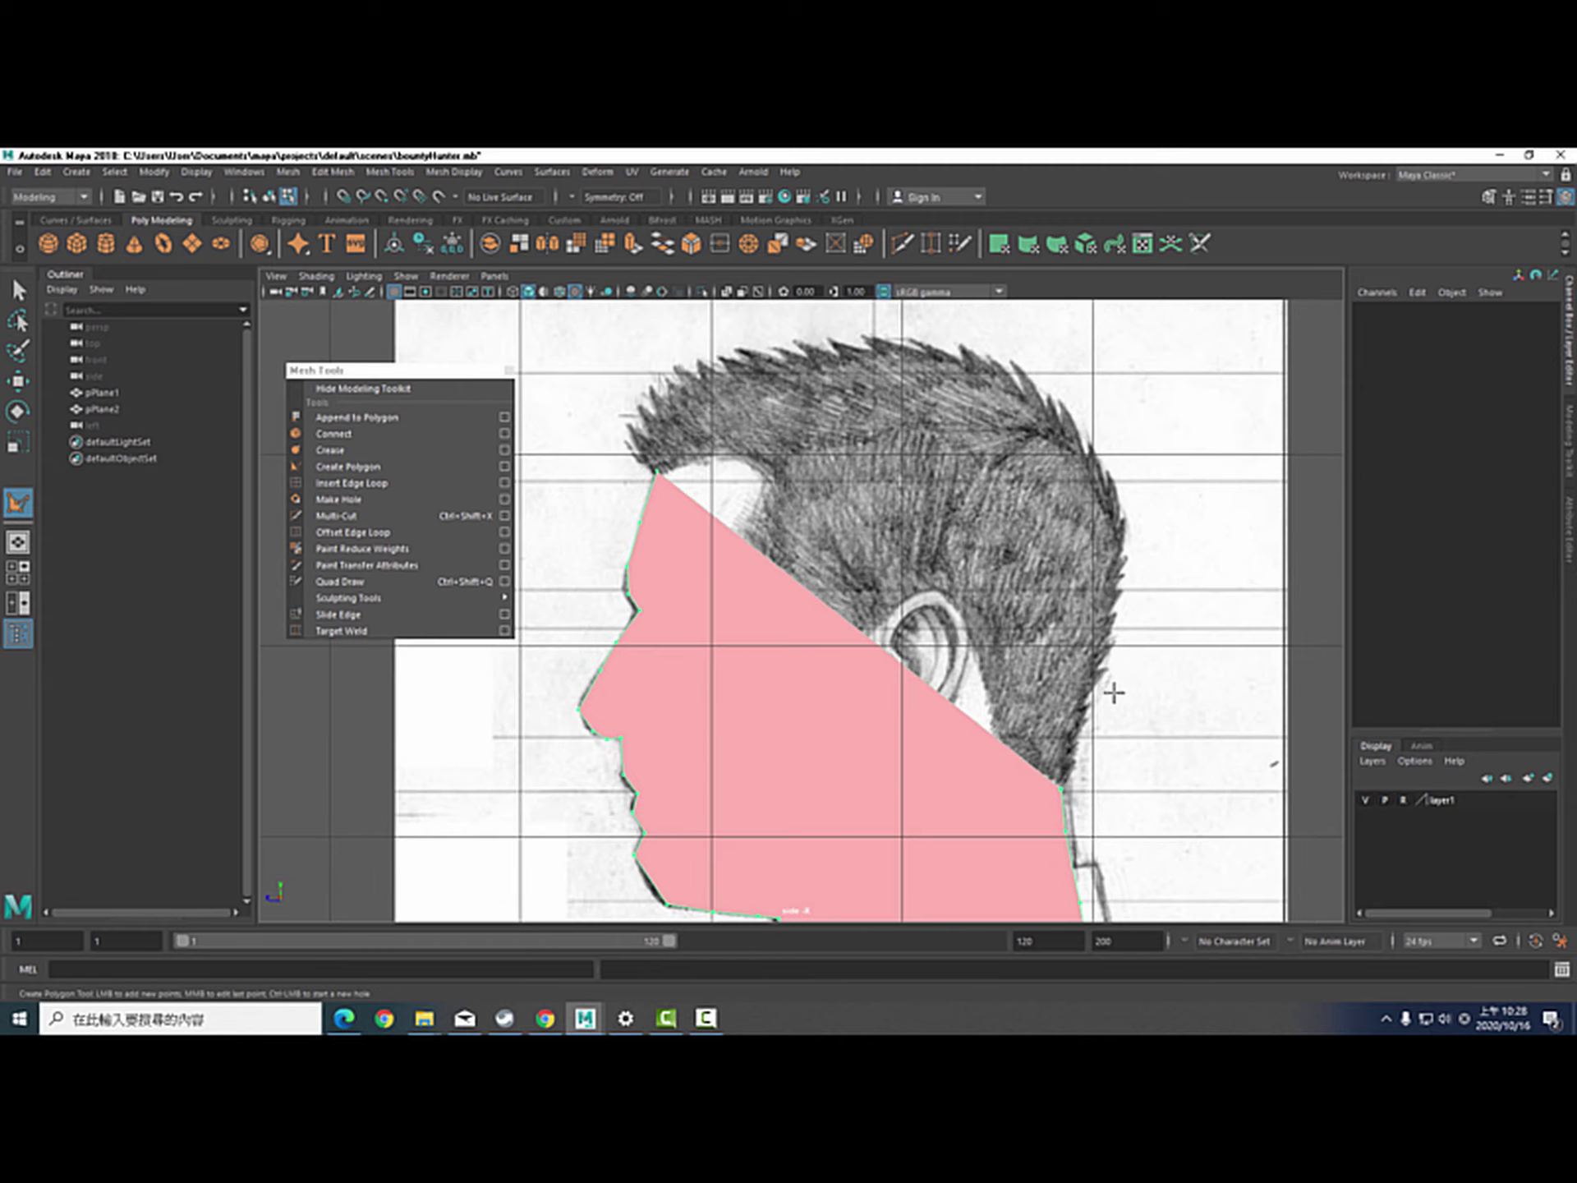
pyautogui.click(1082, 706)
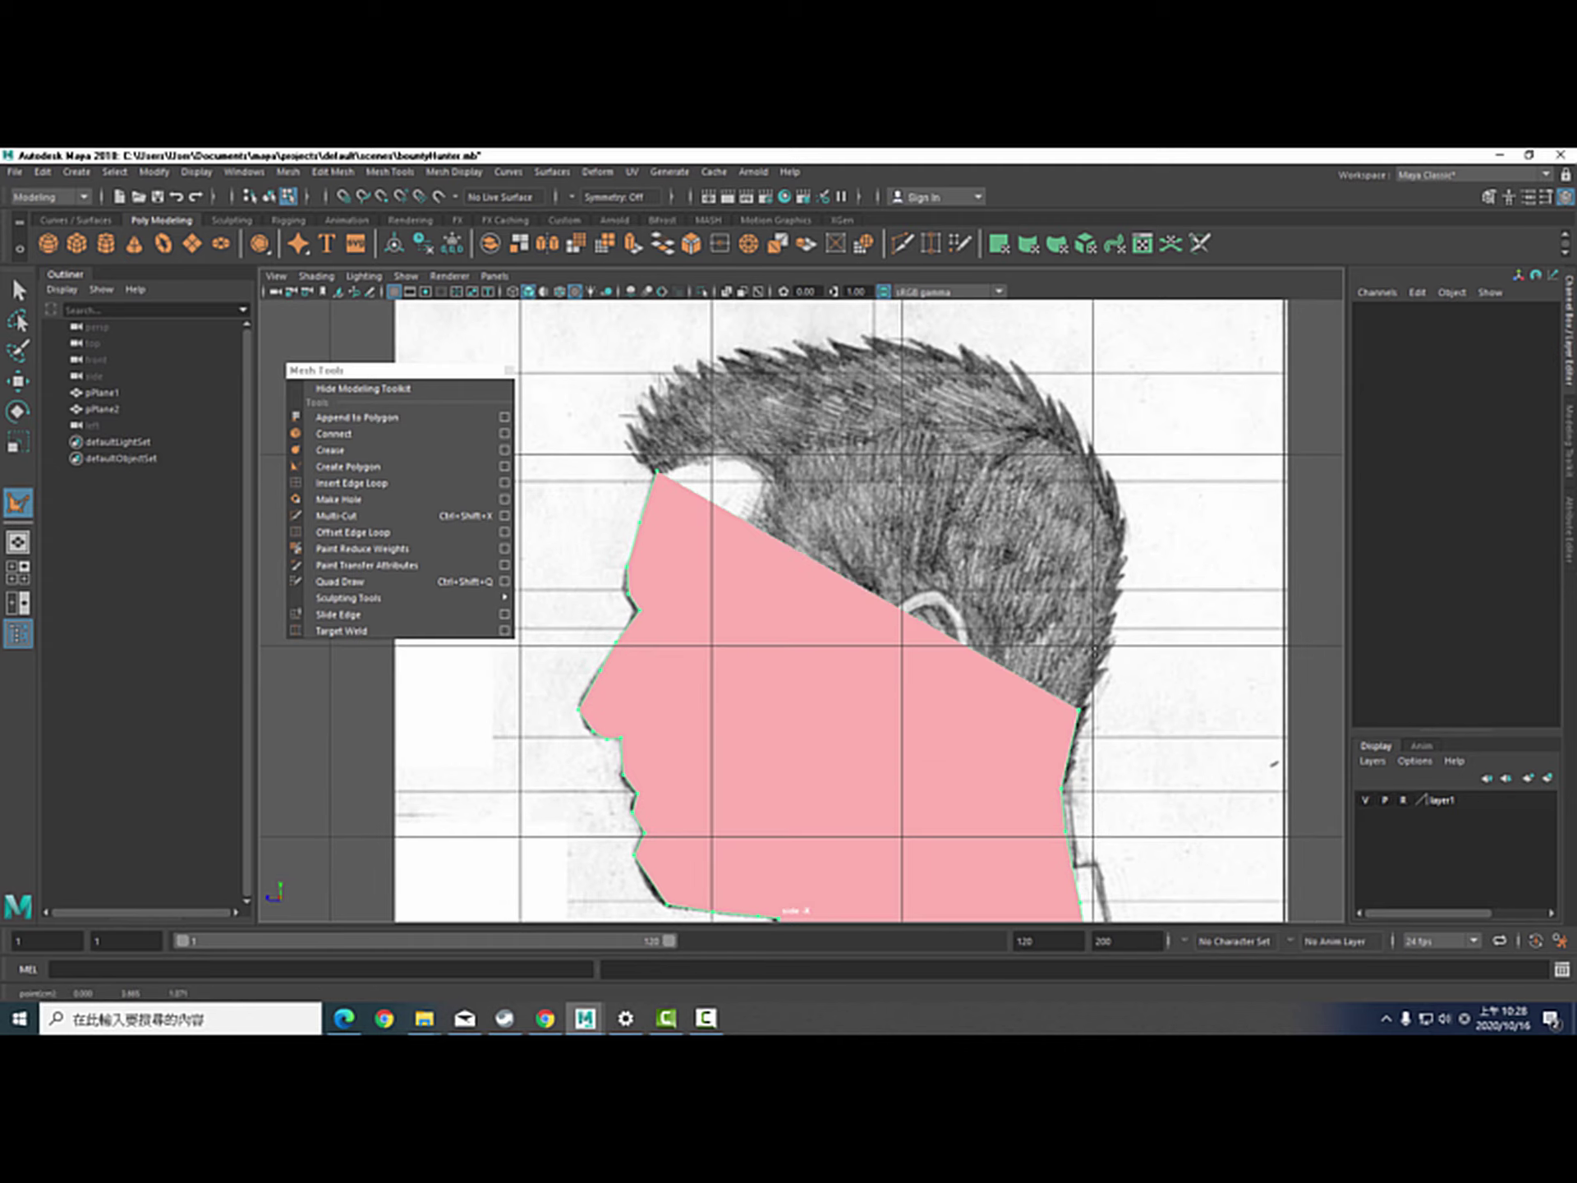
pyautogui.click(1093, 643)
pyautogui.click(1106, 548)
pyautogui.click(1077, 487)
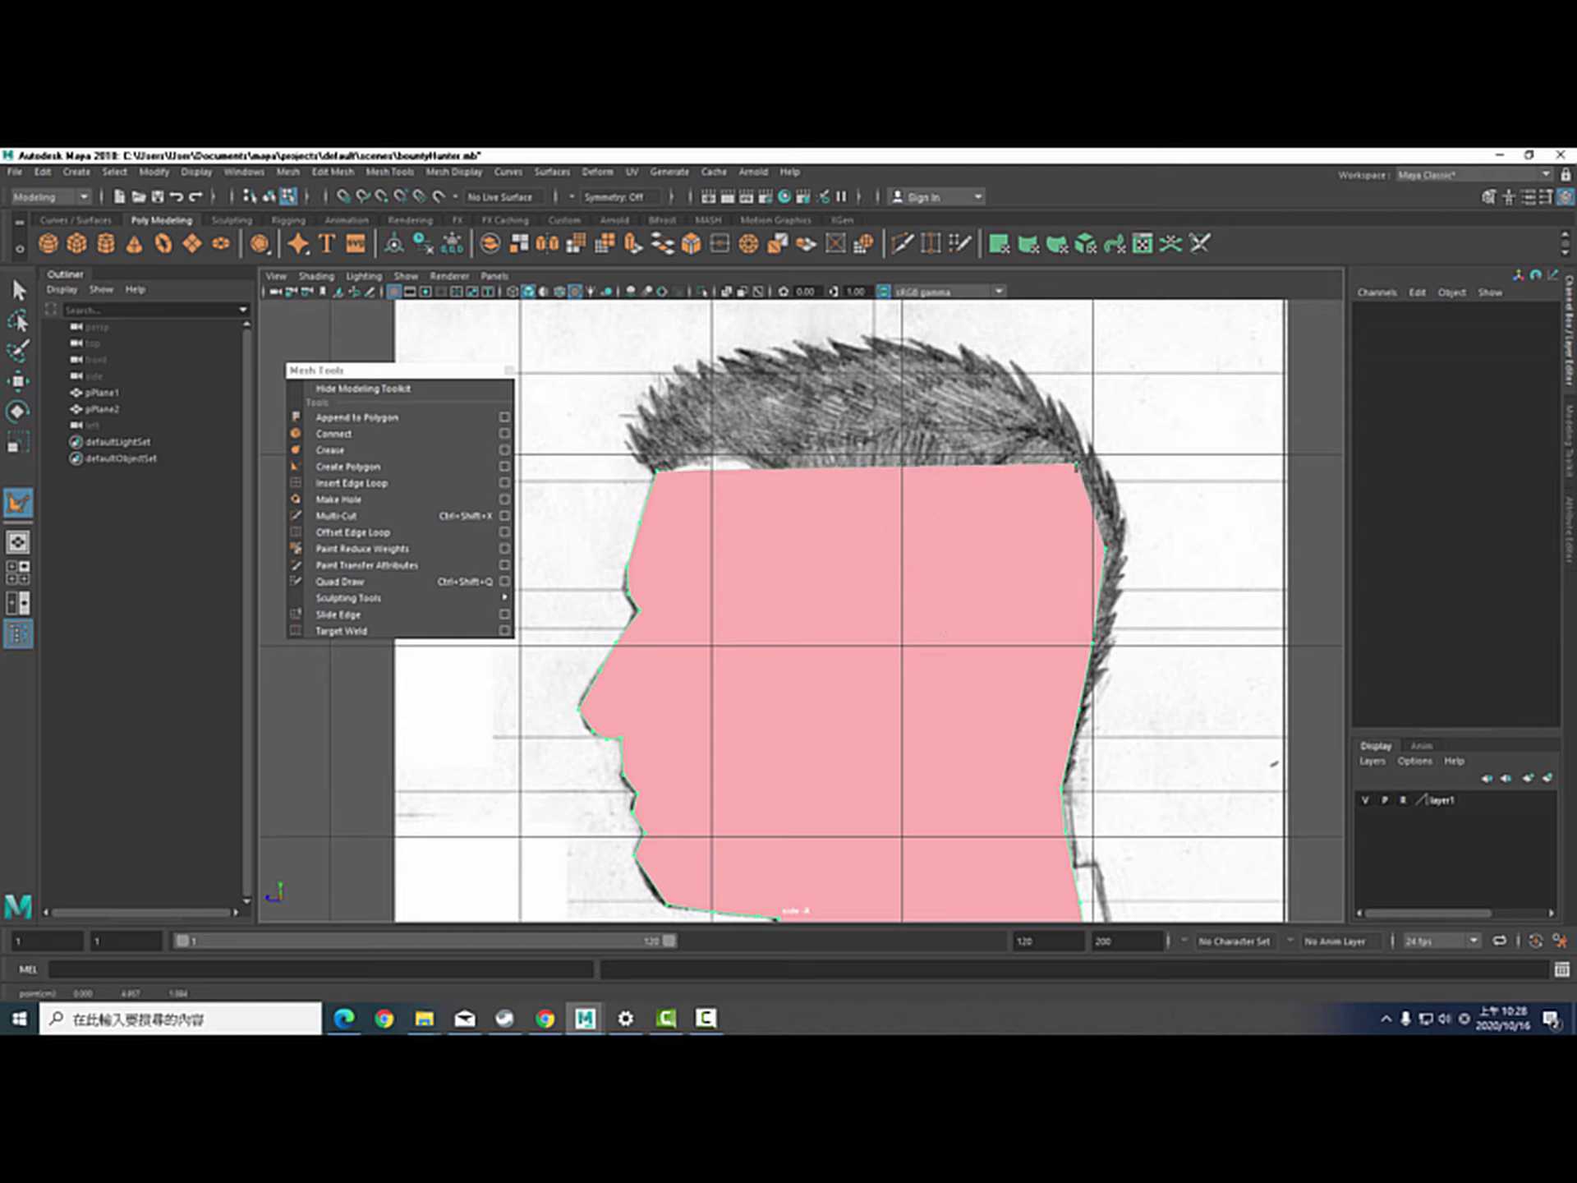
pyautogui.click(987, 392)
pyautogui.moveTo(912, 384); pyautogui.dragTo(875, 367)
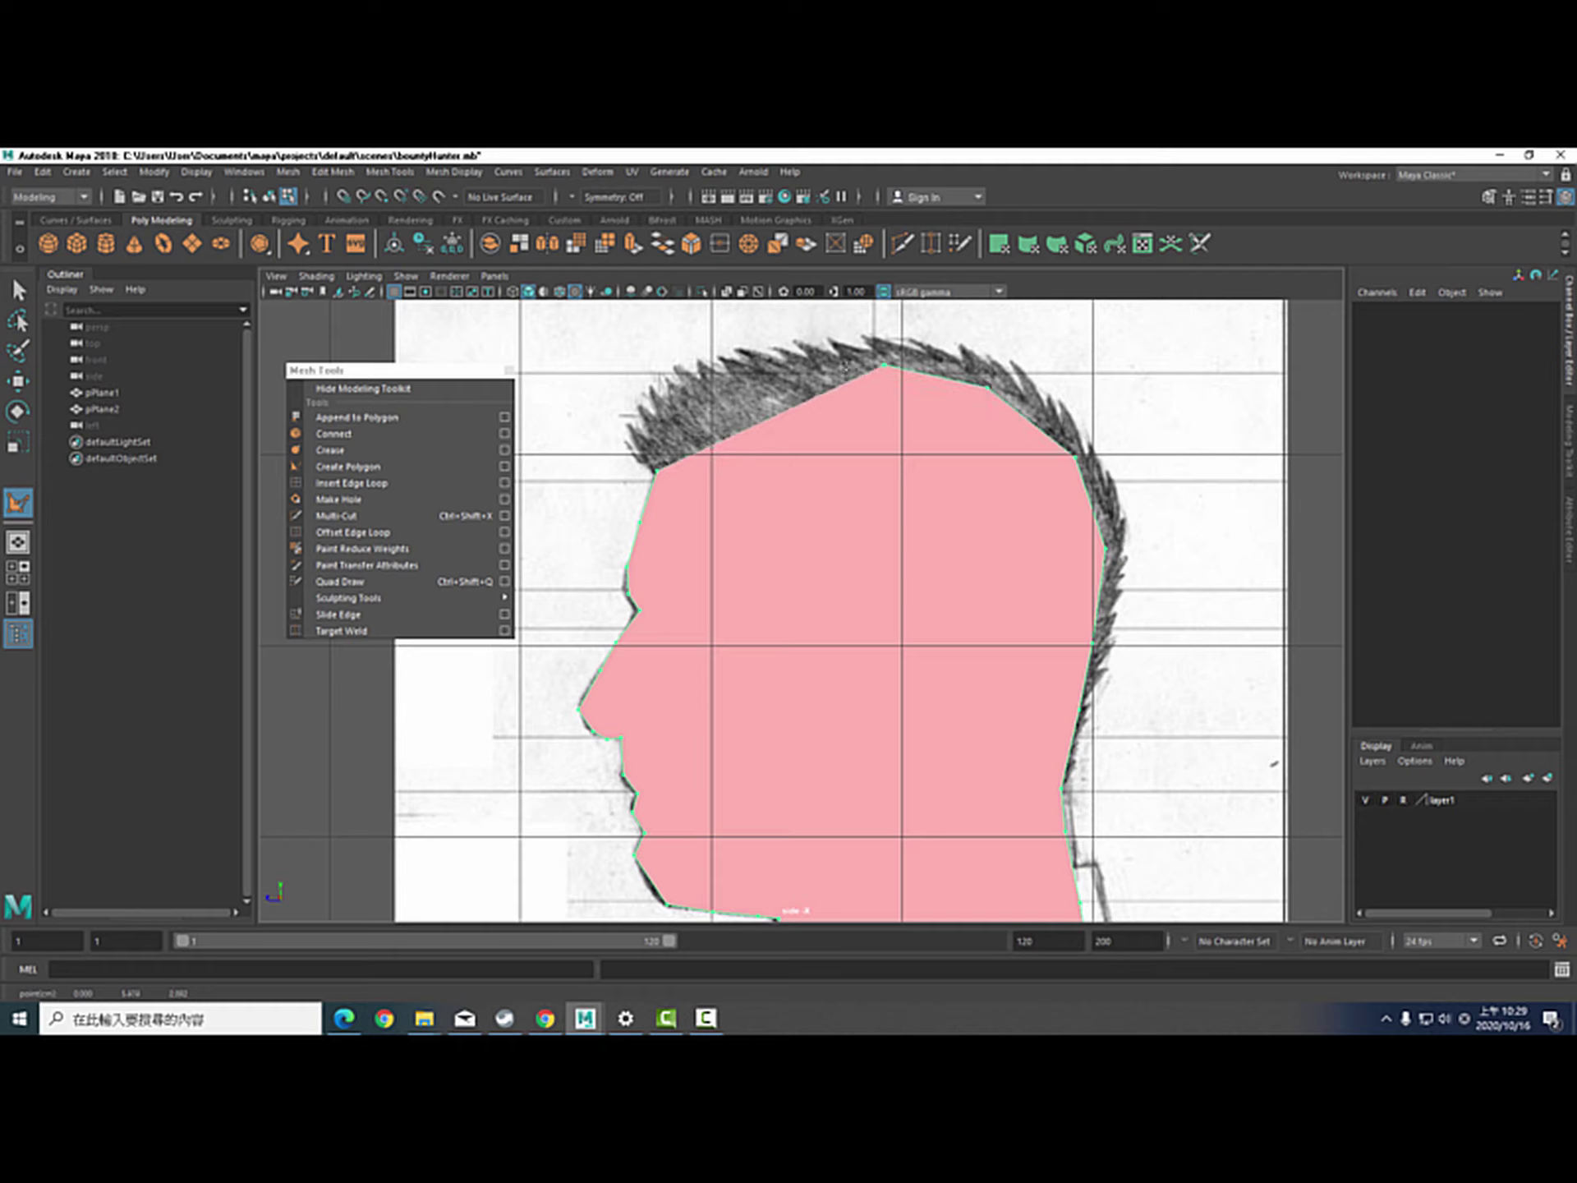
pyautogui.click(779, 376)
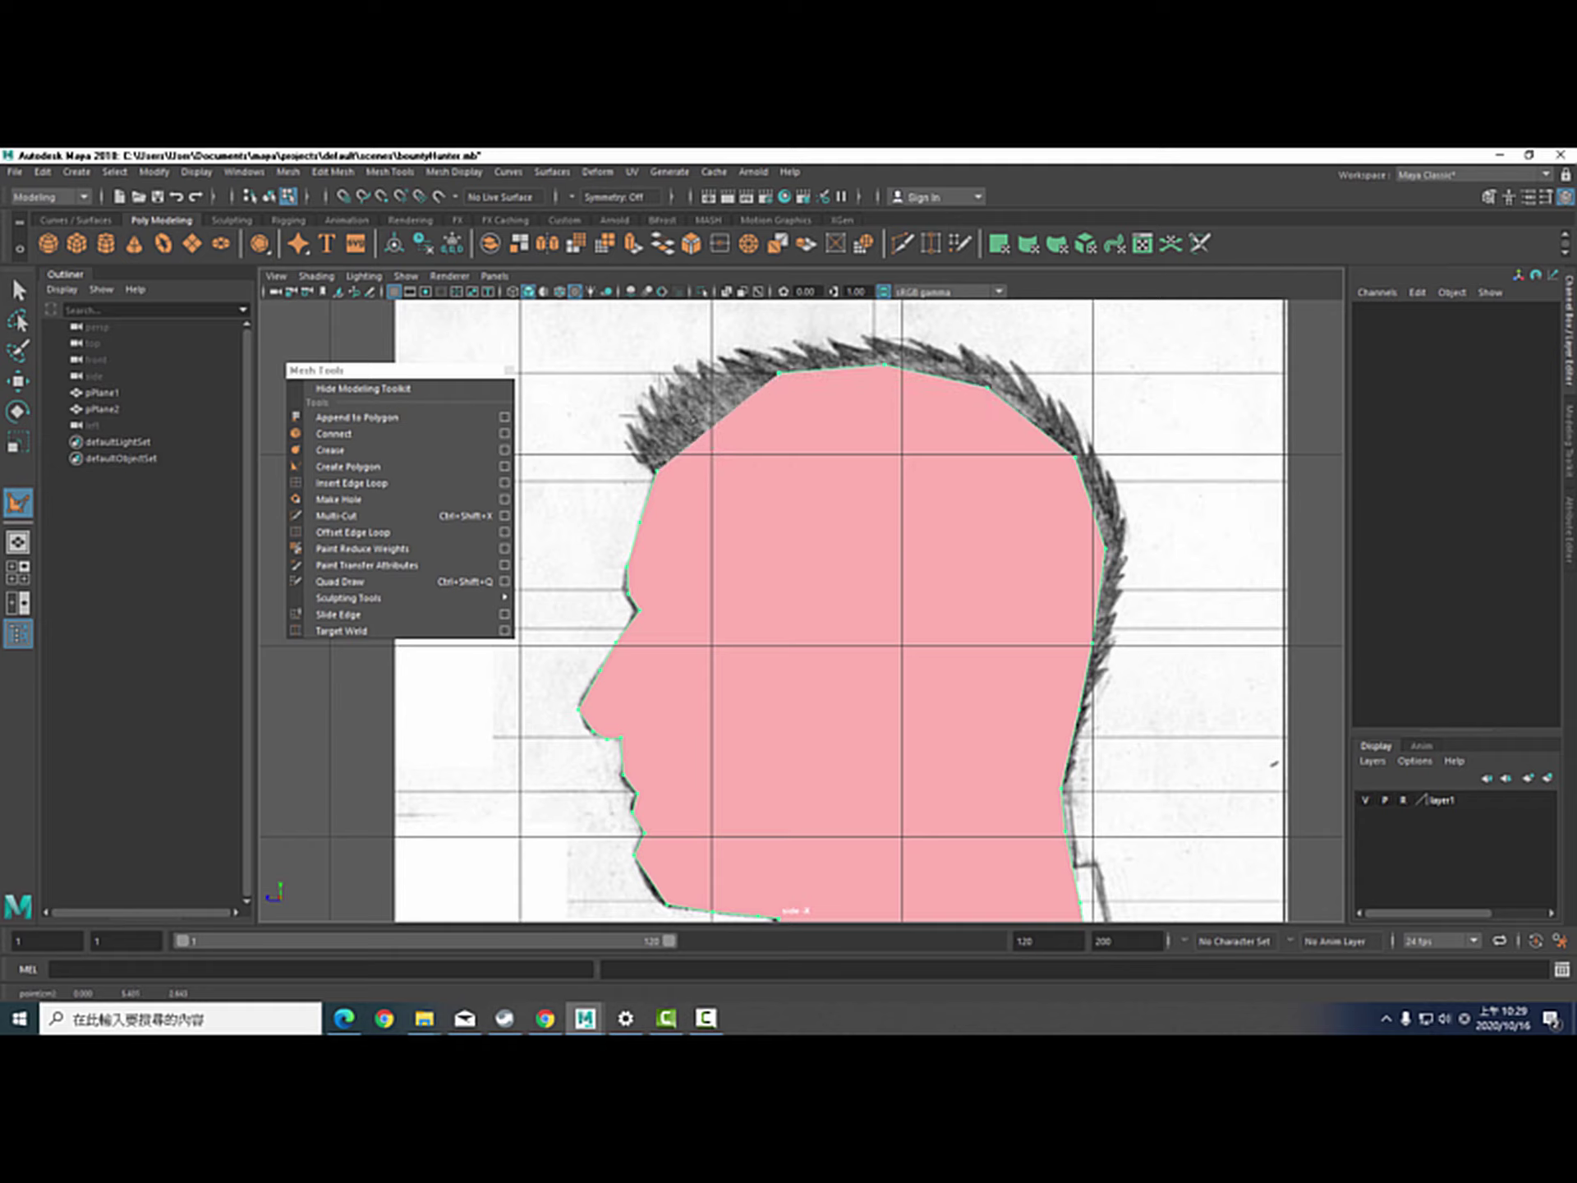
pyautogui.click(713, 407)
pyautogui.press('Return')
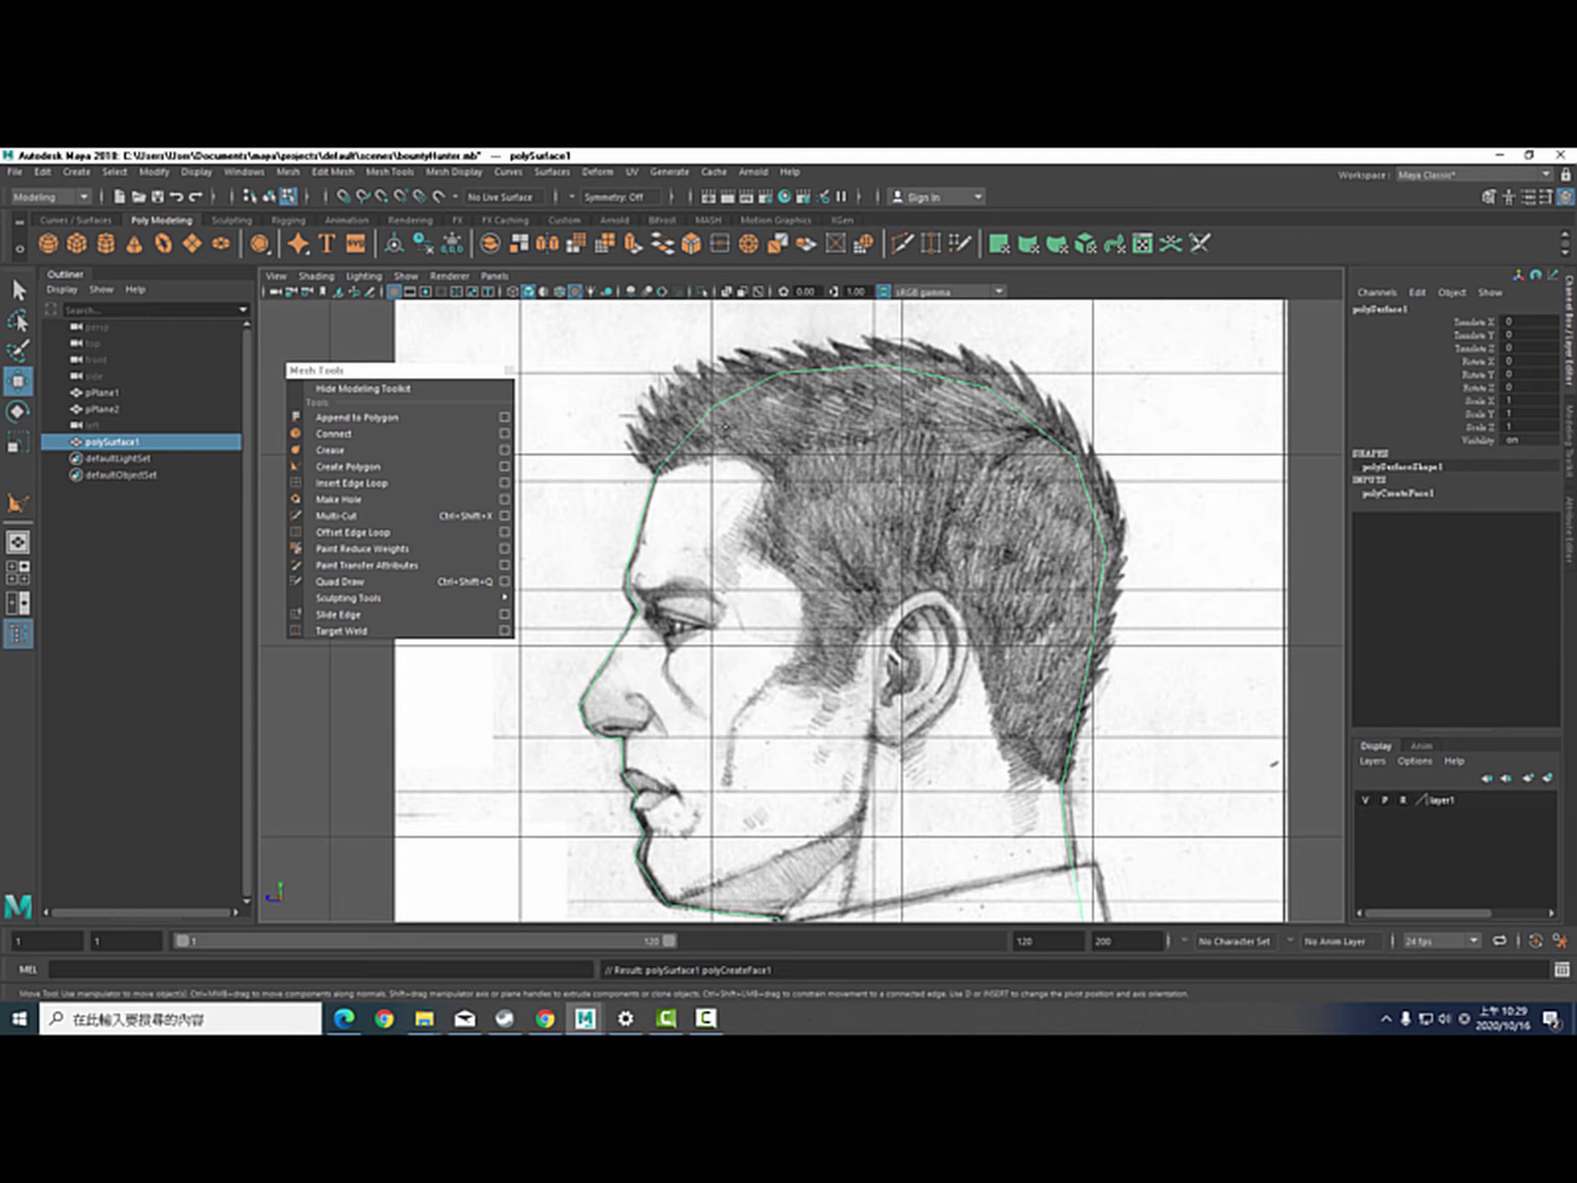
# Switch to the perspective view and hide layer1 with the reference planes so that only the head polygon shows
pyautogui.press('space')
pyautogui.moveTo(997, 577); pyautogui.dragTo(981, 559)
pyautogui.moveTo(685, 518)
pyautogui.keyDown('alt'); pyautogui.mouseDown()
pyautogui.moveTo(926, 485)
pyautogui.moveTo(935, 548)
pyautogui.moveTo(921, 551)
pyautogui.moveTo(923, 518)
pyautogui.mouseUp(); pyautogui.keyUp('alt')
pyautogui.press('space')
pyautogui.moveTo(1169, 712)
pyautogui.keyDown('alt'); pyautogui.mouseDown()
pyautogui.moveTo(1131, 676)
pyautogui.moveTo(1158, 703)
pyautogui.mouseUp(); pyautogui.keyUp('alt')
pyautogui.scroll(3, 940, 559)
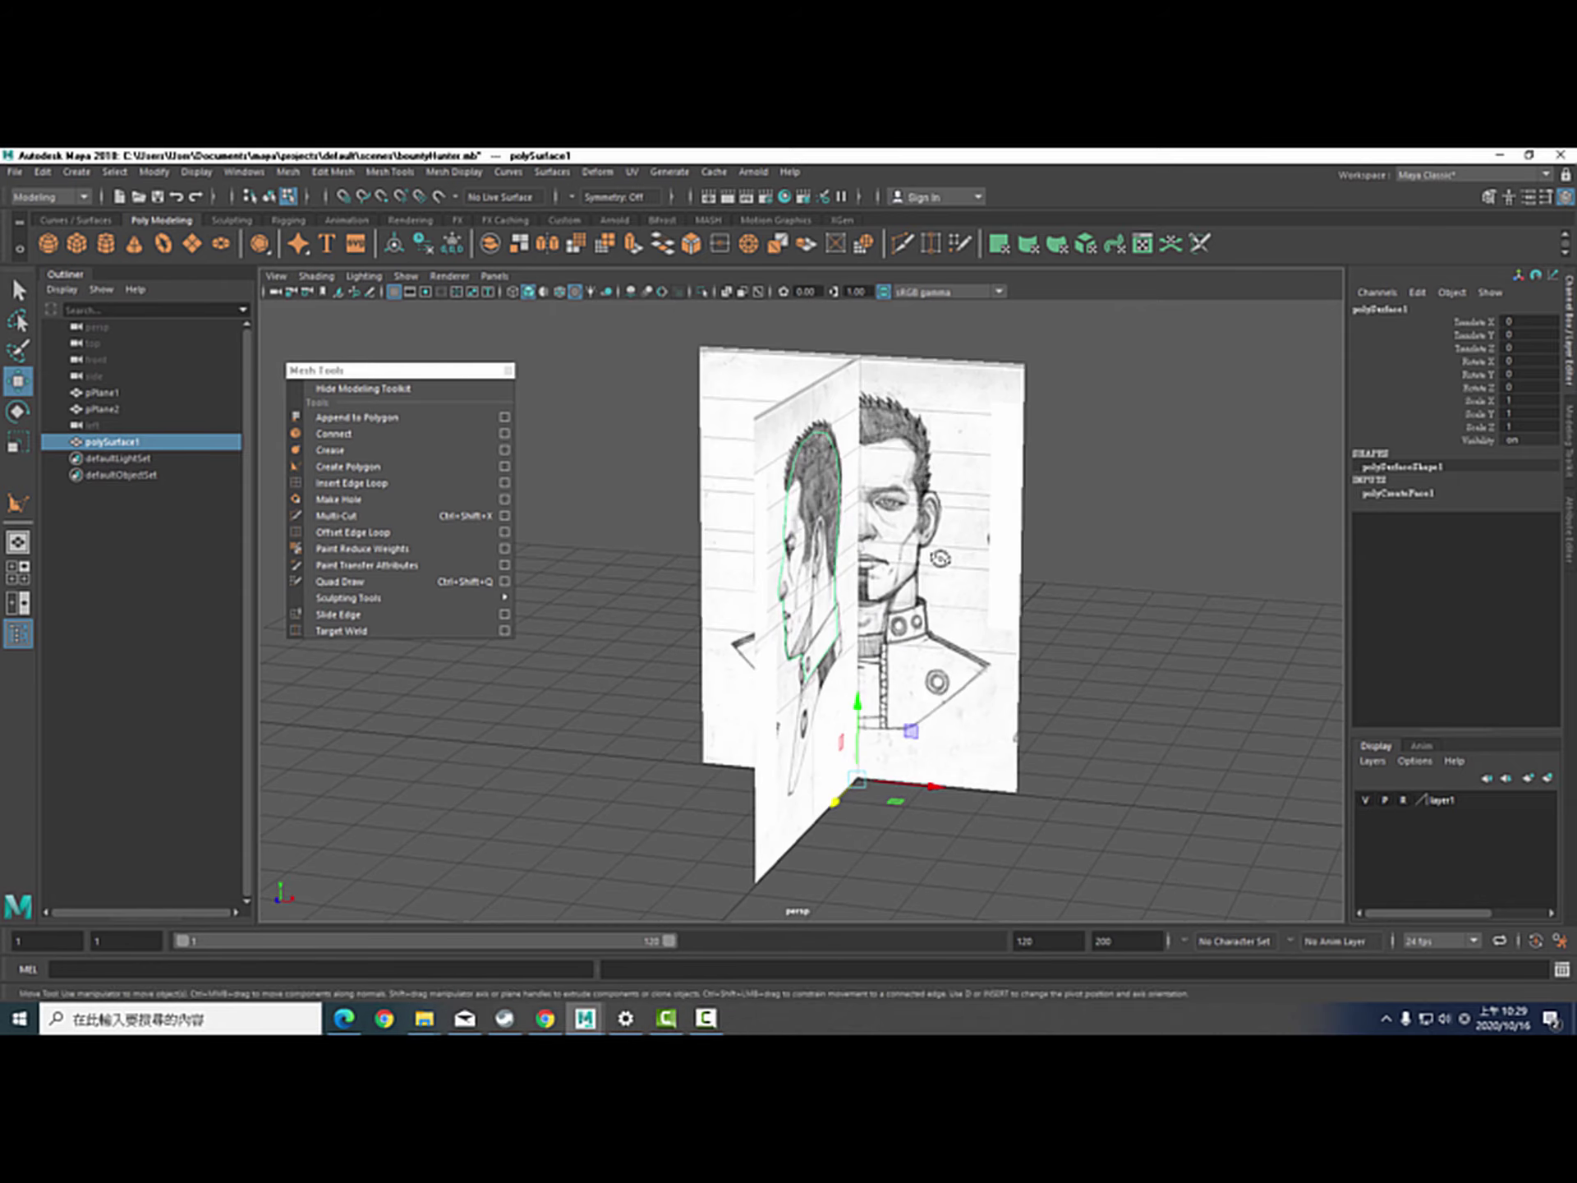
pyautogui.keyDown('alt'); pyautogui.moveTo(941, 559); pyautogui.dragTo(1077, 589); pyautogui.keyUp('alt')
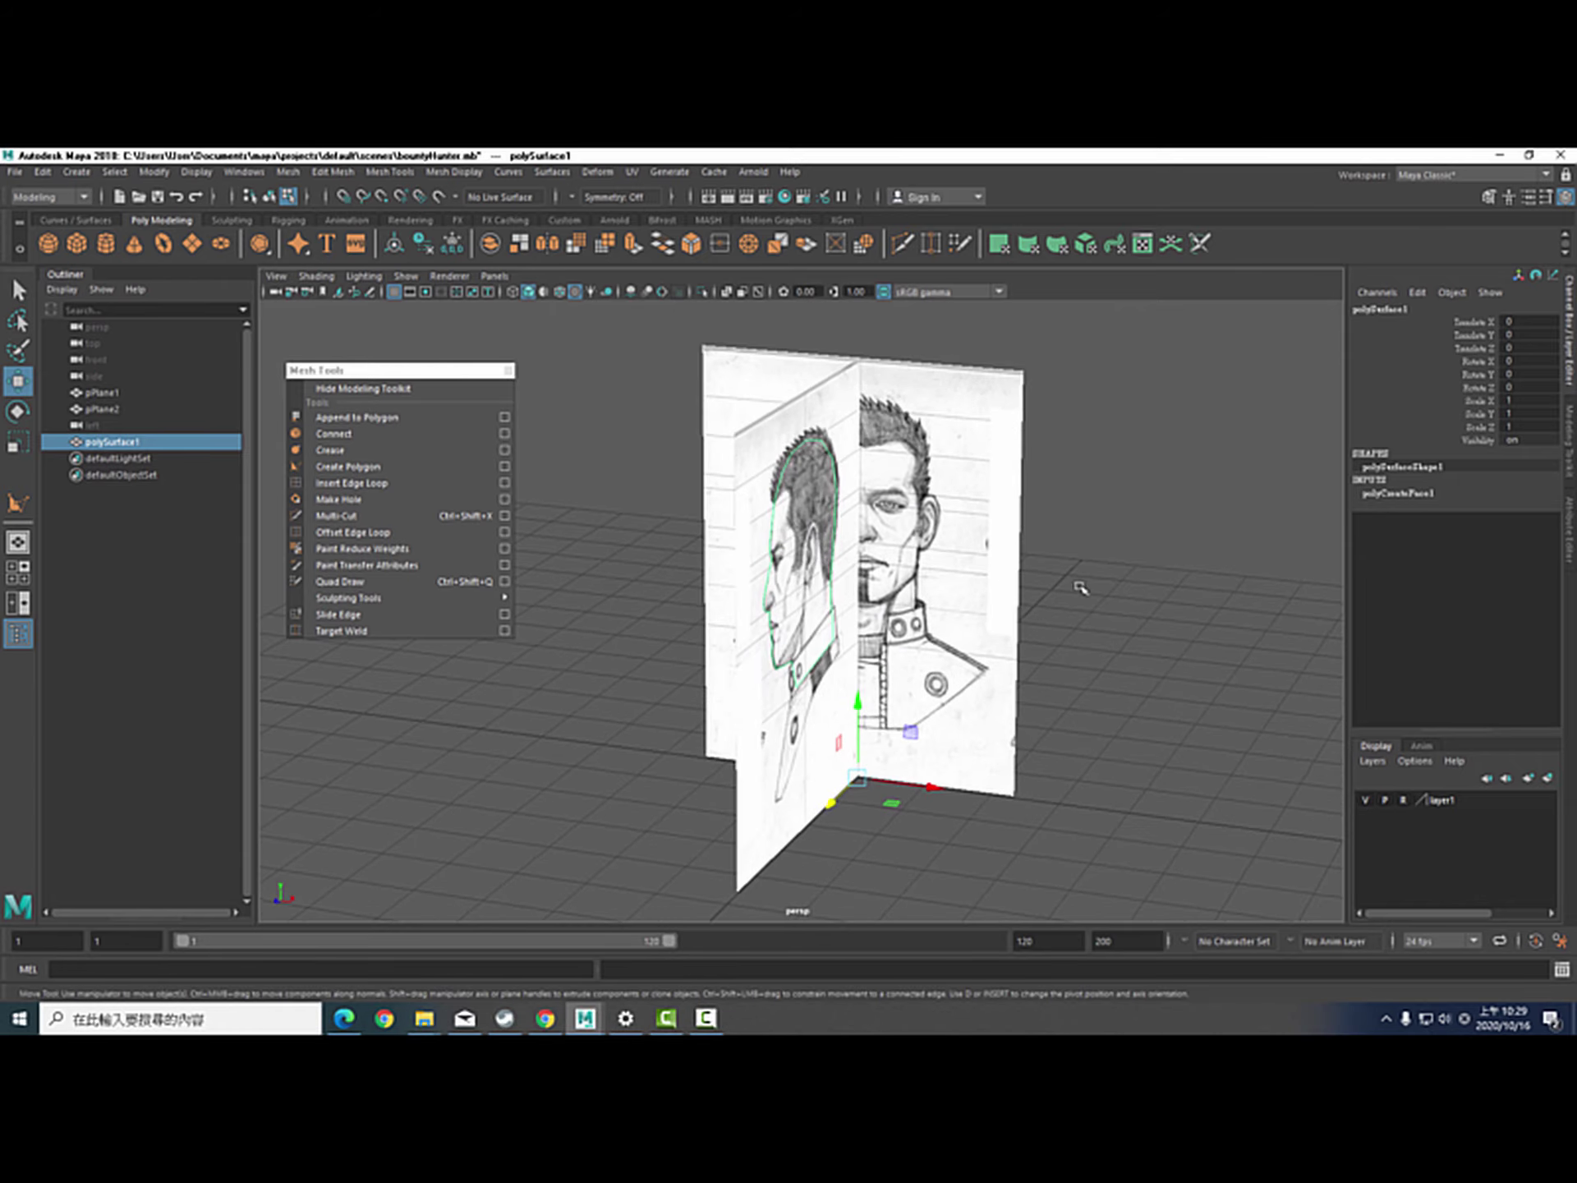
pyautogui.click(1368, 801)
pyautogui.keyDown('alt'); pyautogui.moveTo(959, 706); pyautogui.dragTo(880, 687); pyautogui.keyUp('alt')
# Select the head polygon's face and extrude it sideways to a local translate Z of 0.128
pyautogui.rightClick(714, 474)
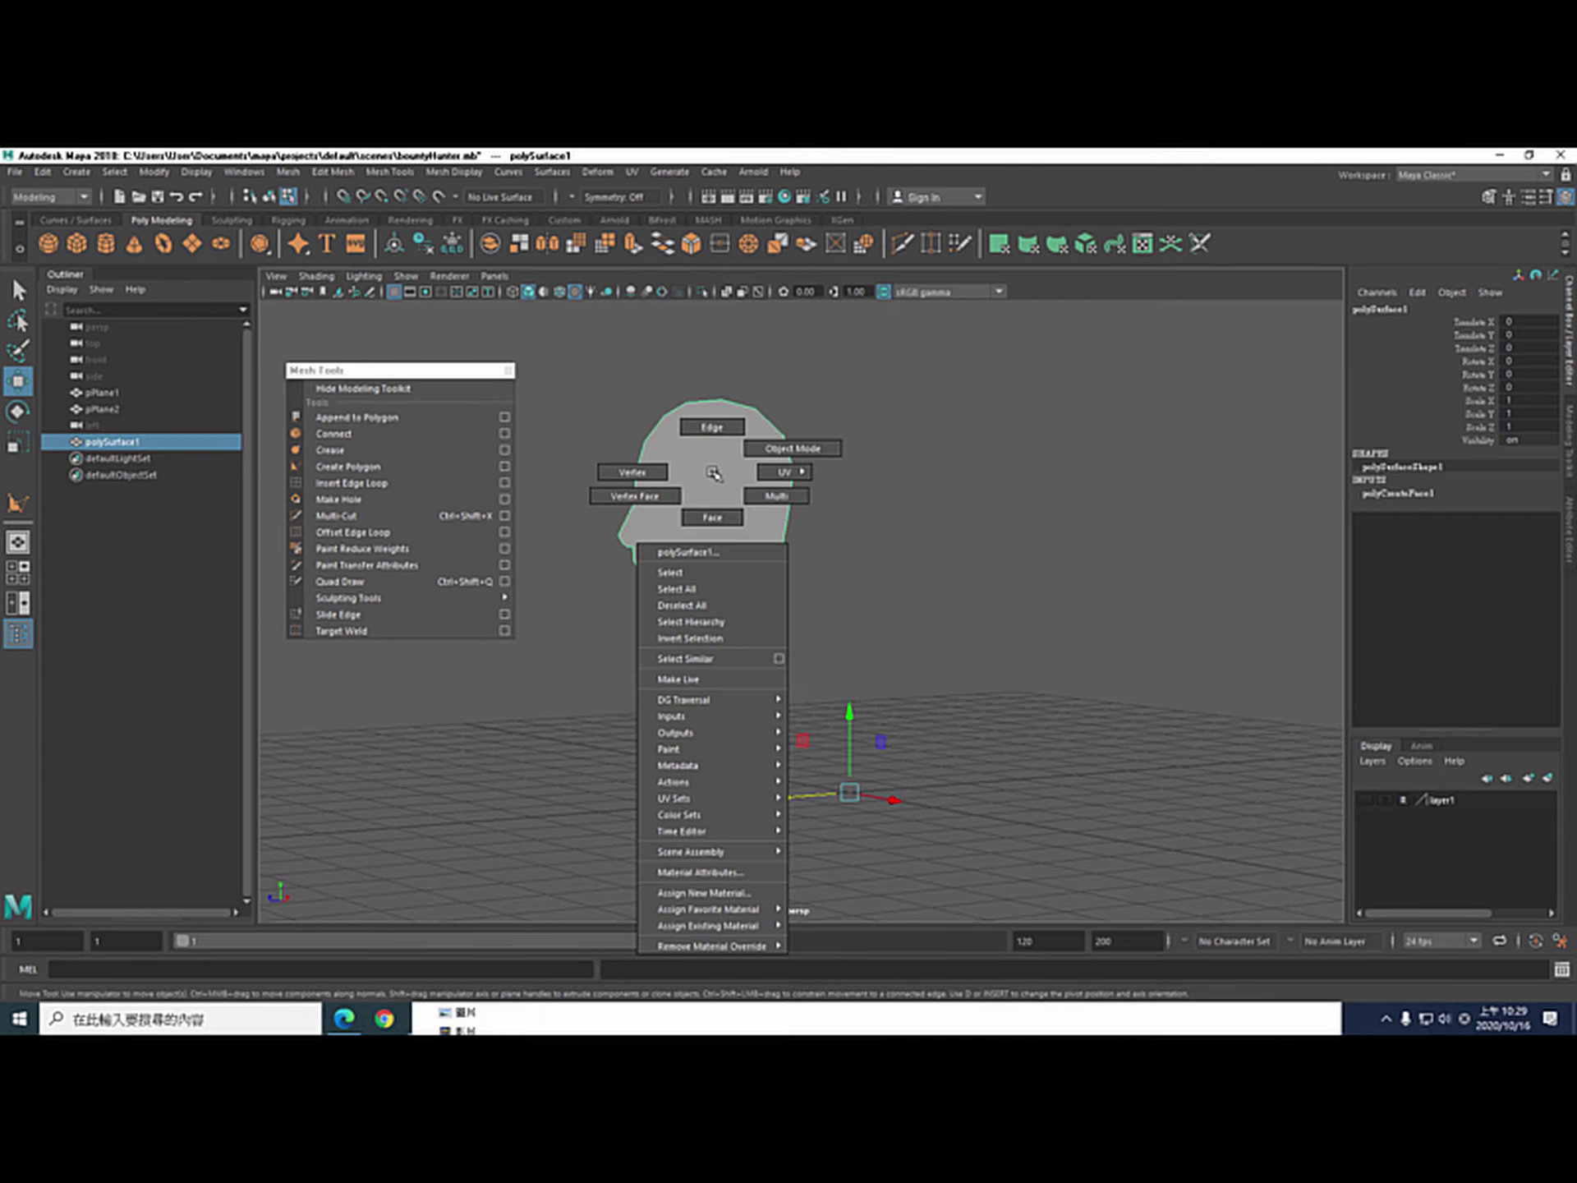
pyautogui.moveTo(713, 482); pyautogui.dragTo(713, 526, button='right')
pyautogui.click(718, 533)
pyautogui.keyDown('alt'); pyautogui.moveTo(745, 503); pyautogui.dragTo(780, 546); pyautogui.keyUp('alt')
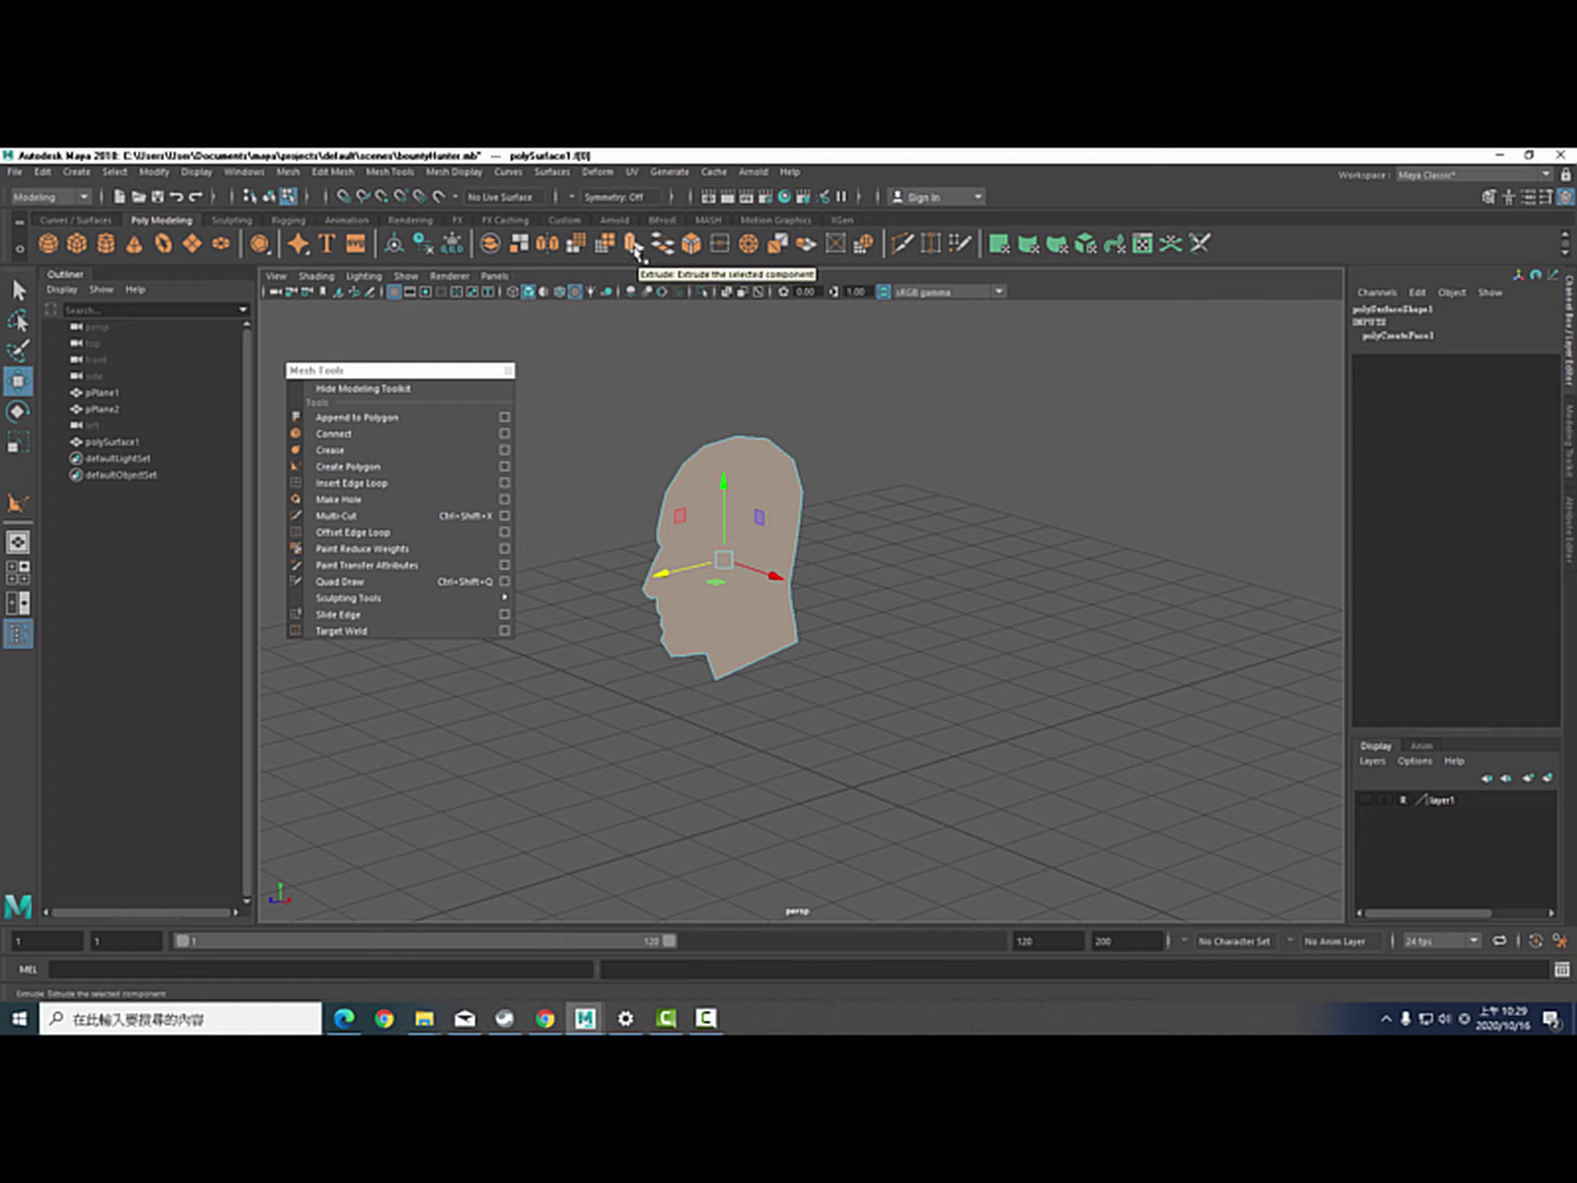
pyautogui.click(288, 173)
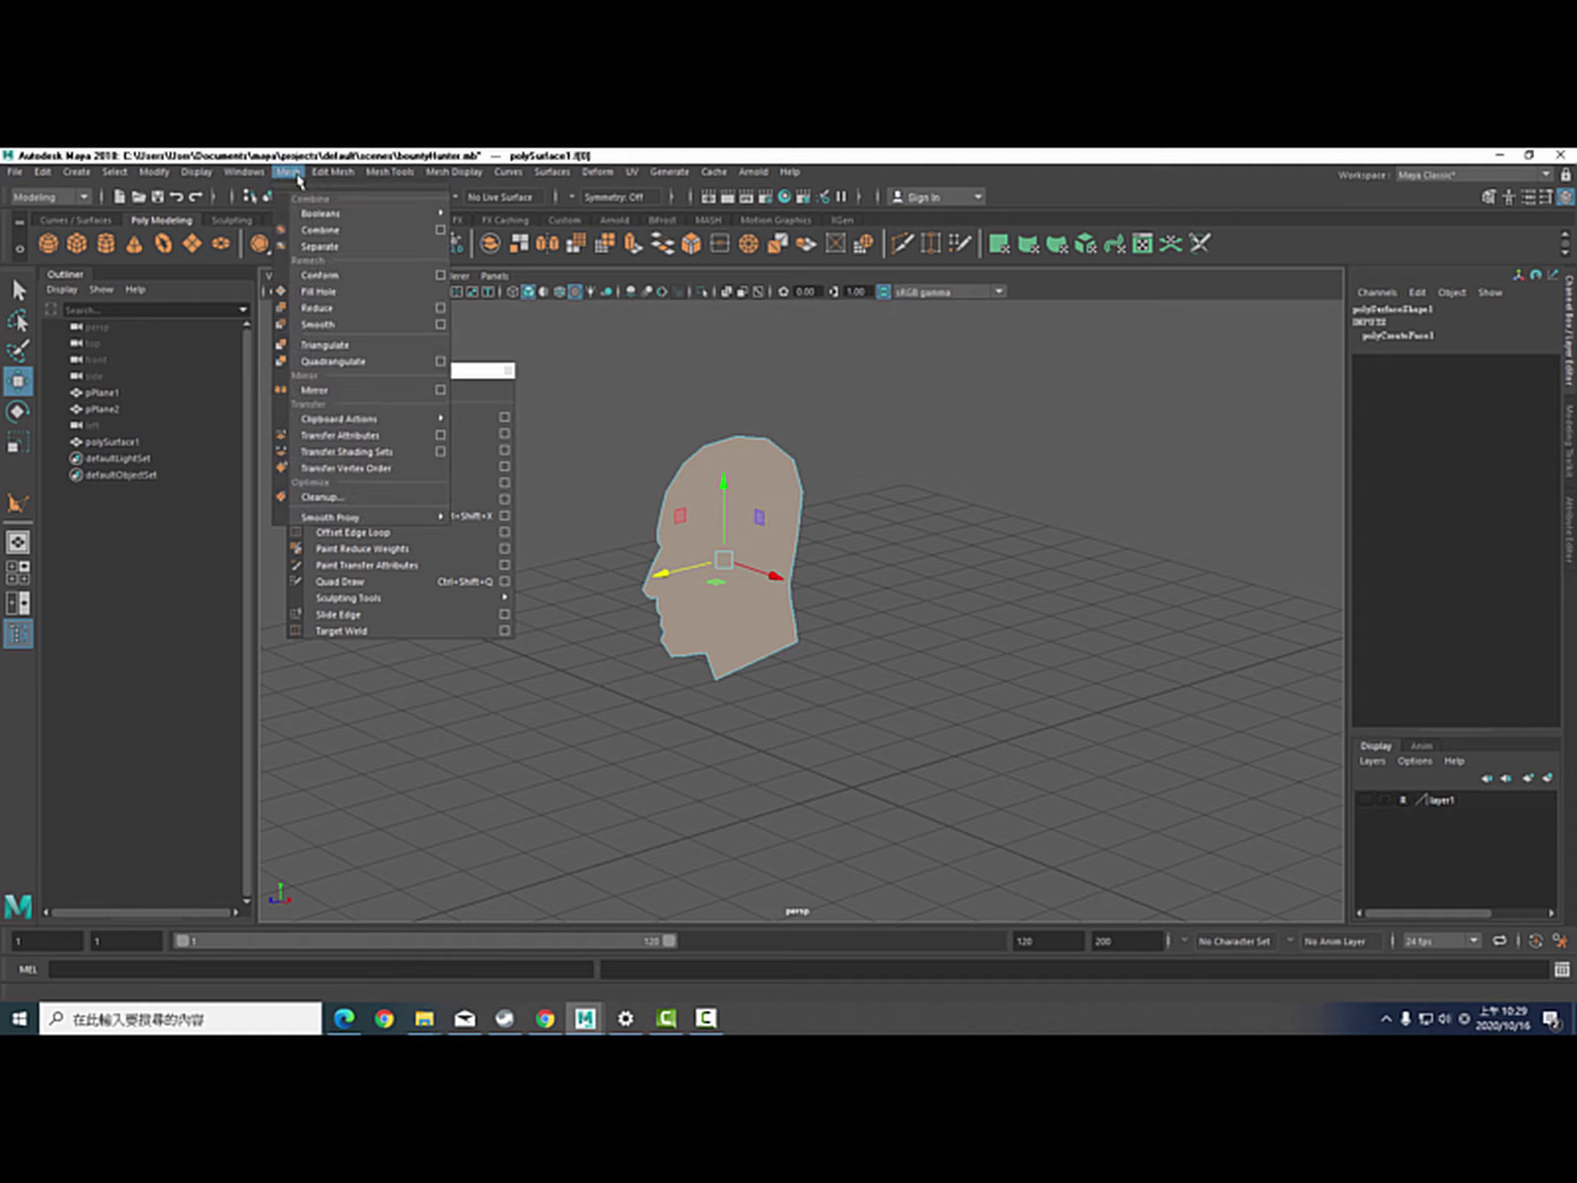
pyautogui.moveTo(335, 183)
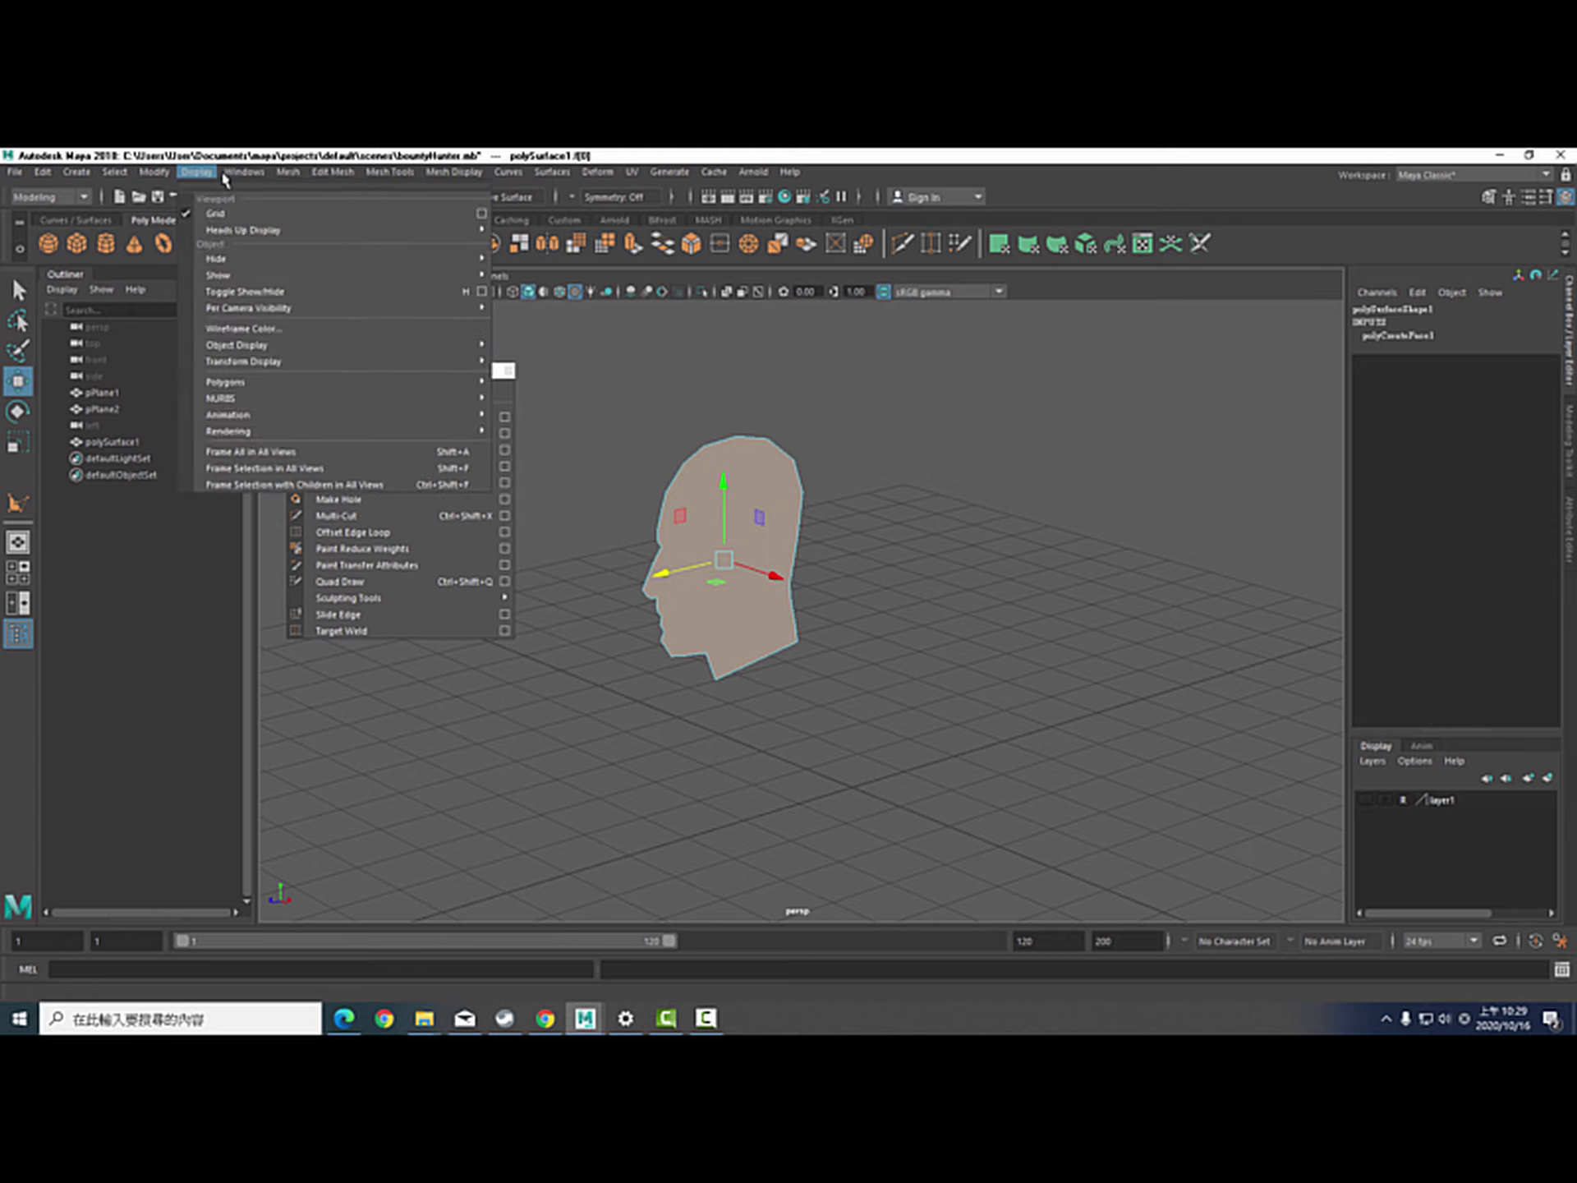
pyautogui.moveTo(283, 183)
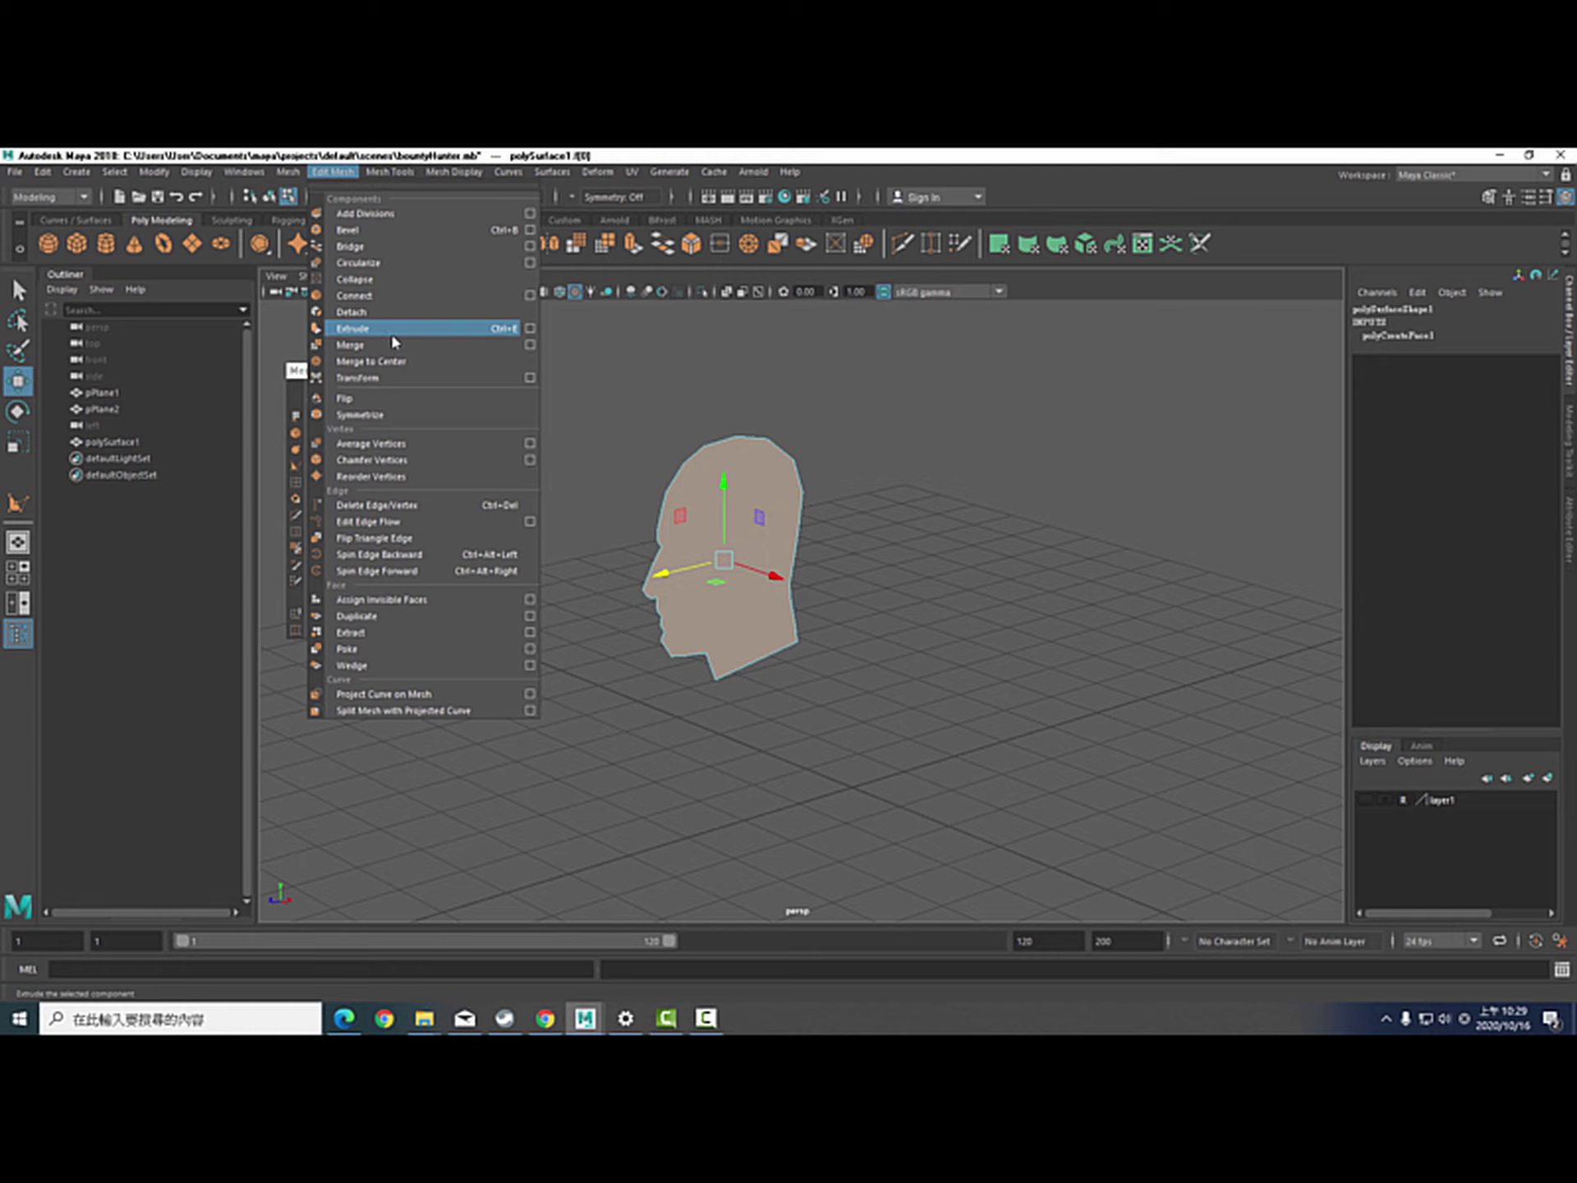
pyautogui.click(825, 151)
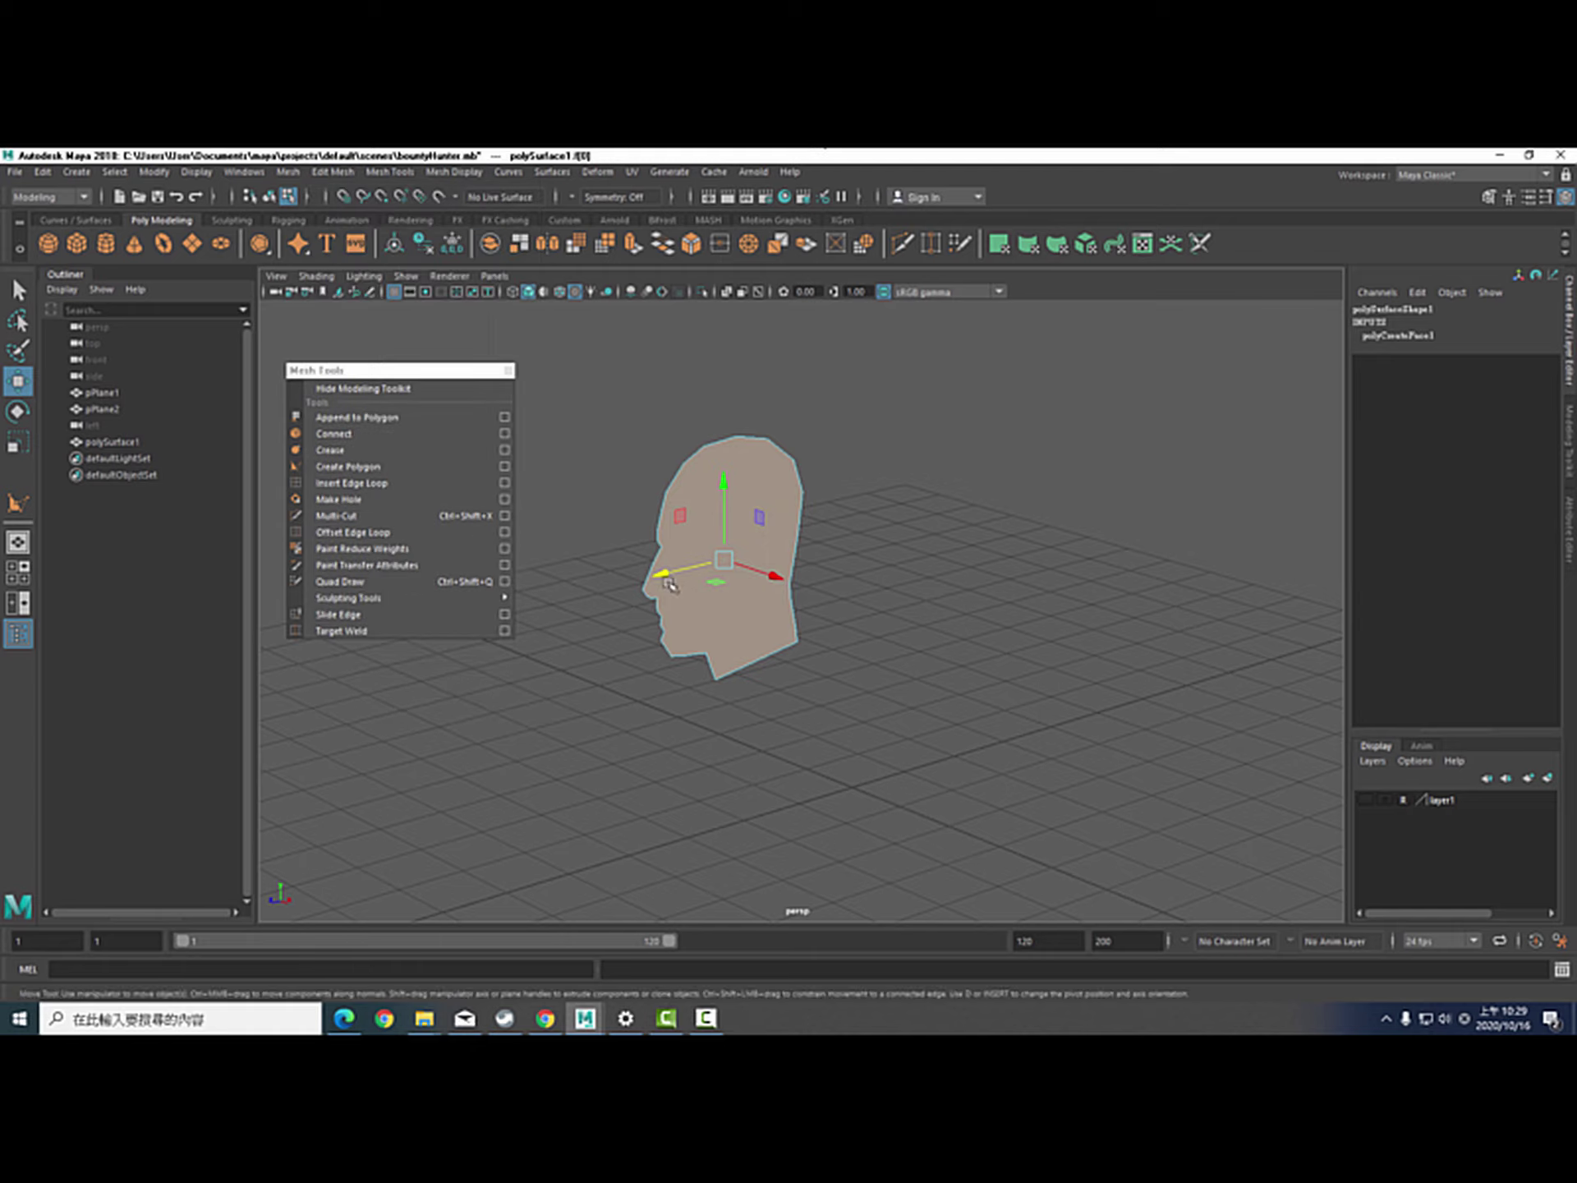
pyautogui.keyDown('shift'); pyautogui.rightClick(750, 558); pyautogui.keyUp('shift')
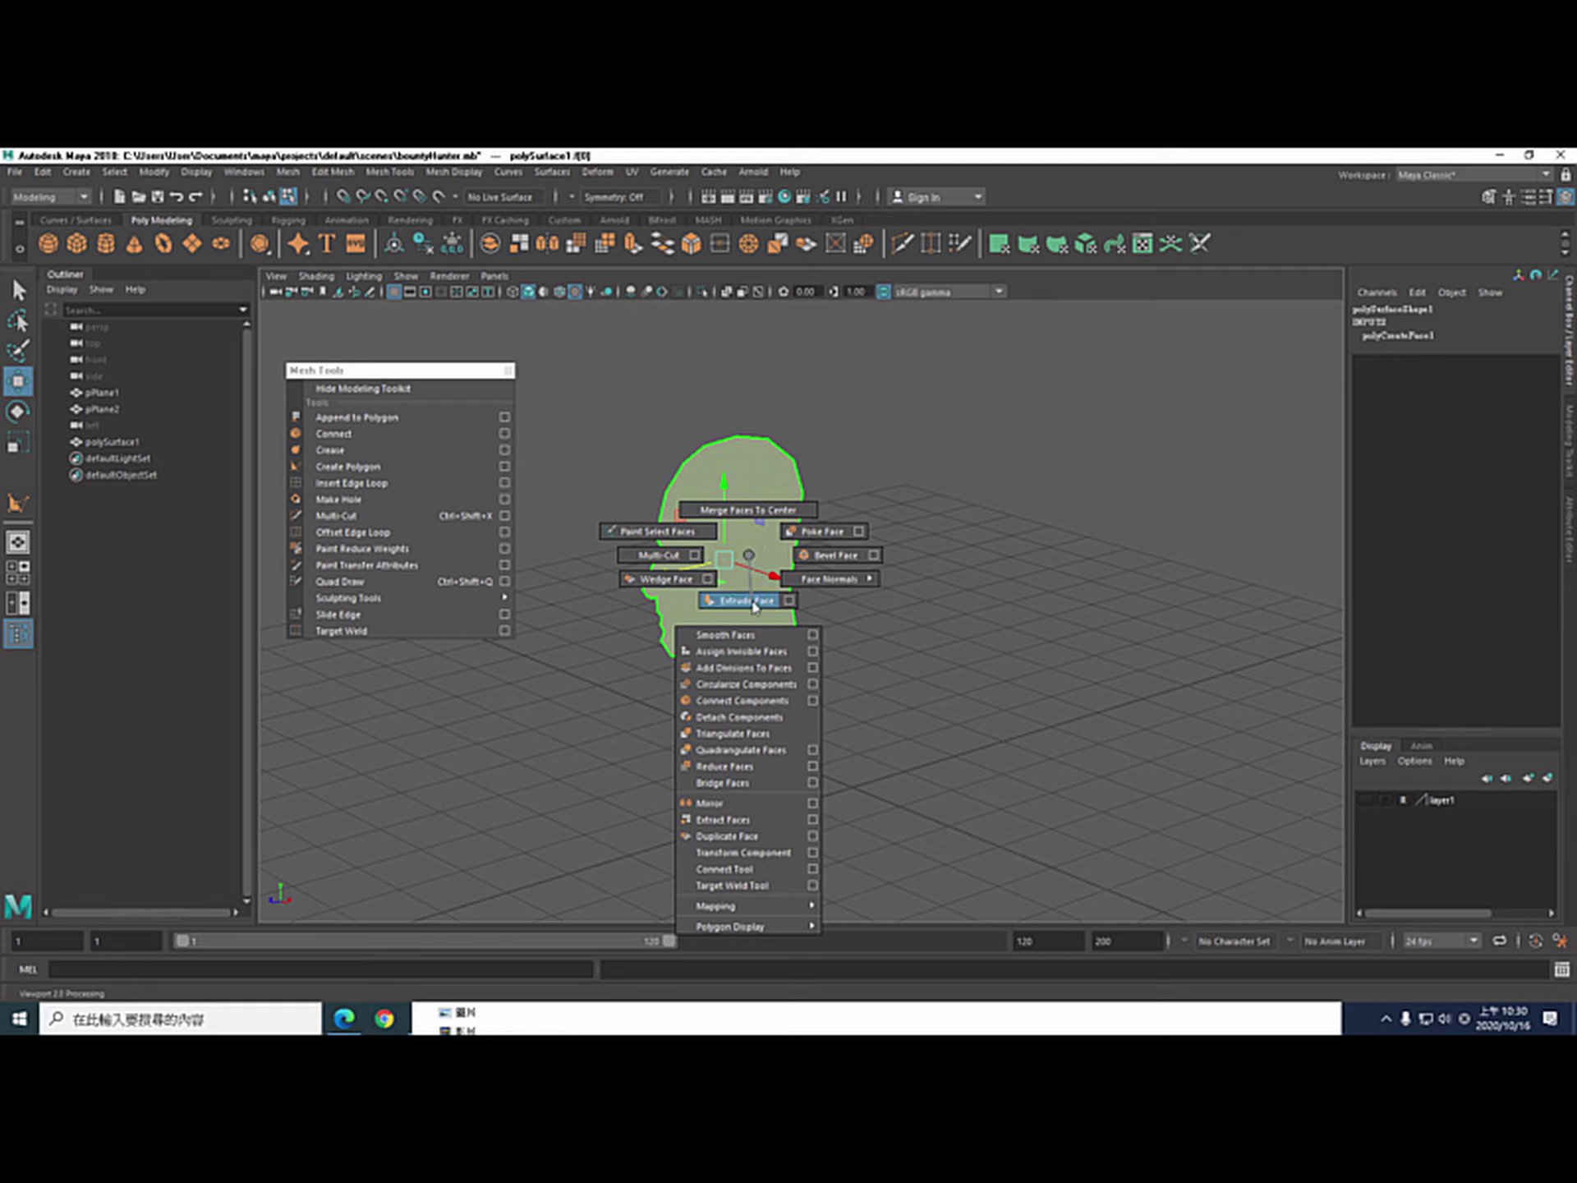
pyautogui.keyDown('shift'); pyautogui.moveTo(753, 606); pyautogui.dragTo(752, 606, button='right'); pyautogui.keyUp('shift')
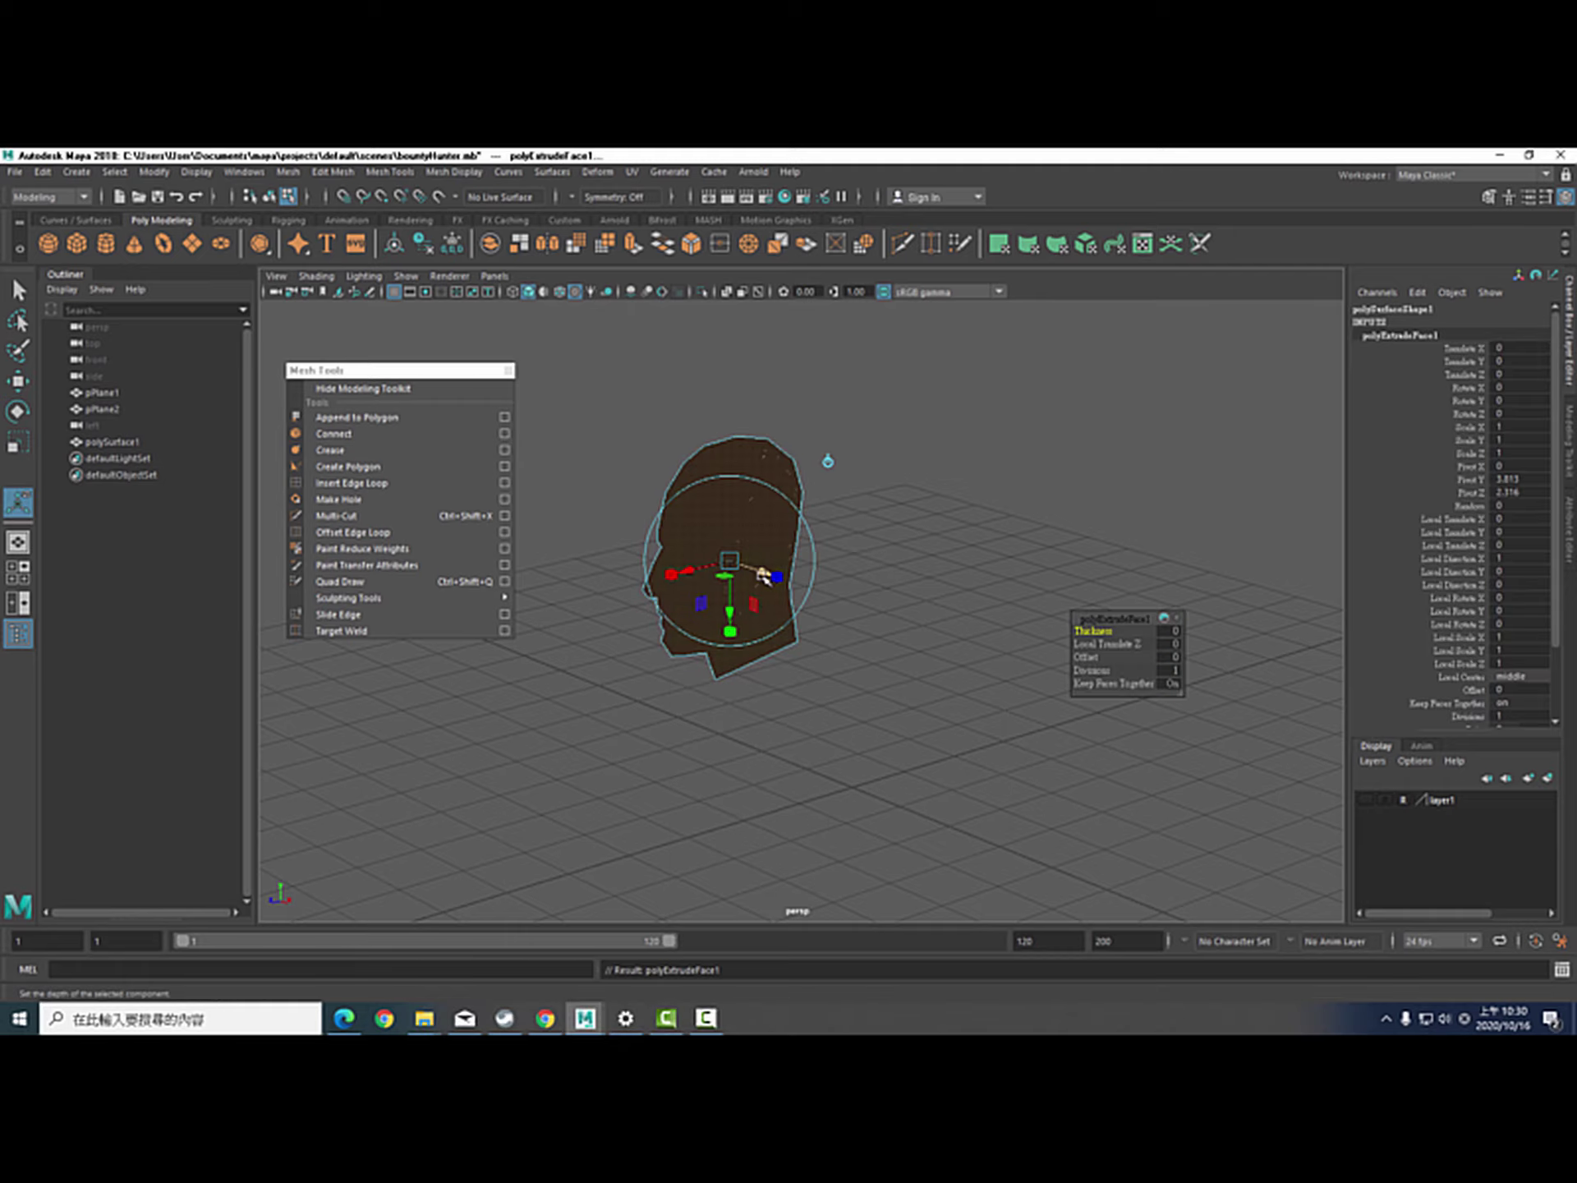
pyautogui.moveTo(763, 575); pyautogui.dragTo(774, 580)
# Show layer1 and examine the extruded strip against the front-view sketch
pyautogui.click(1366, 799)
pyautogui.press('space')
pyautogui.moveTo(954, 732); pyautogui.dragTo(958, 781)
pyautogui.keyDown('alt'); pyautogui.moveTo(833, 621); pyautogui.dragTo(1446, 592, button='right'); pyautogui.keyUp('alt')
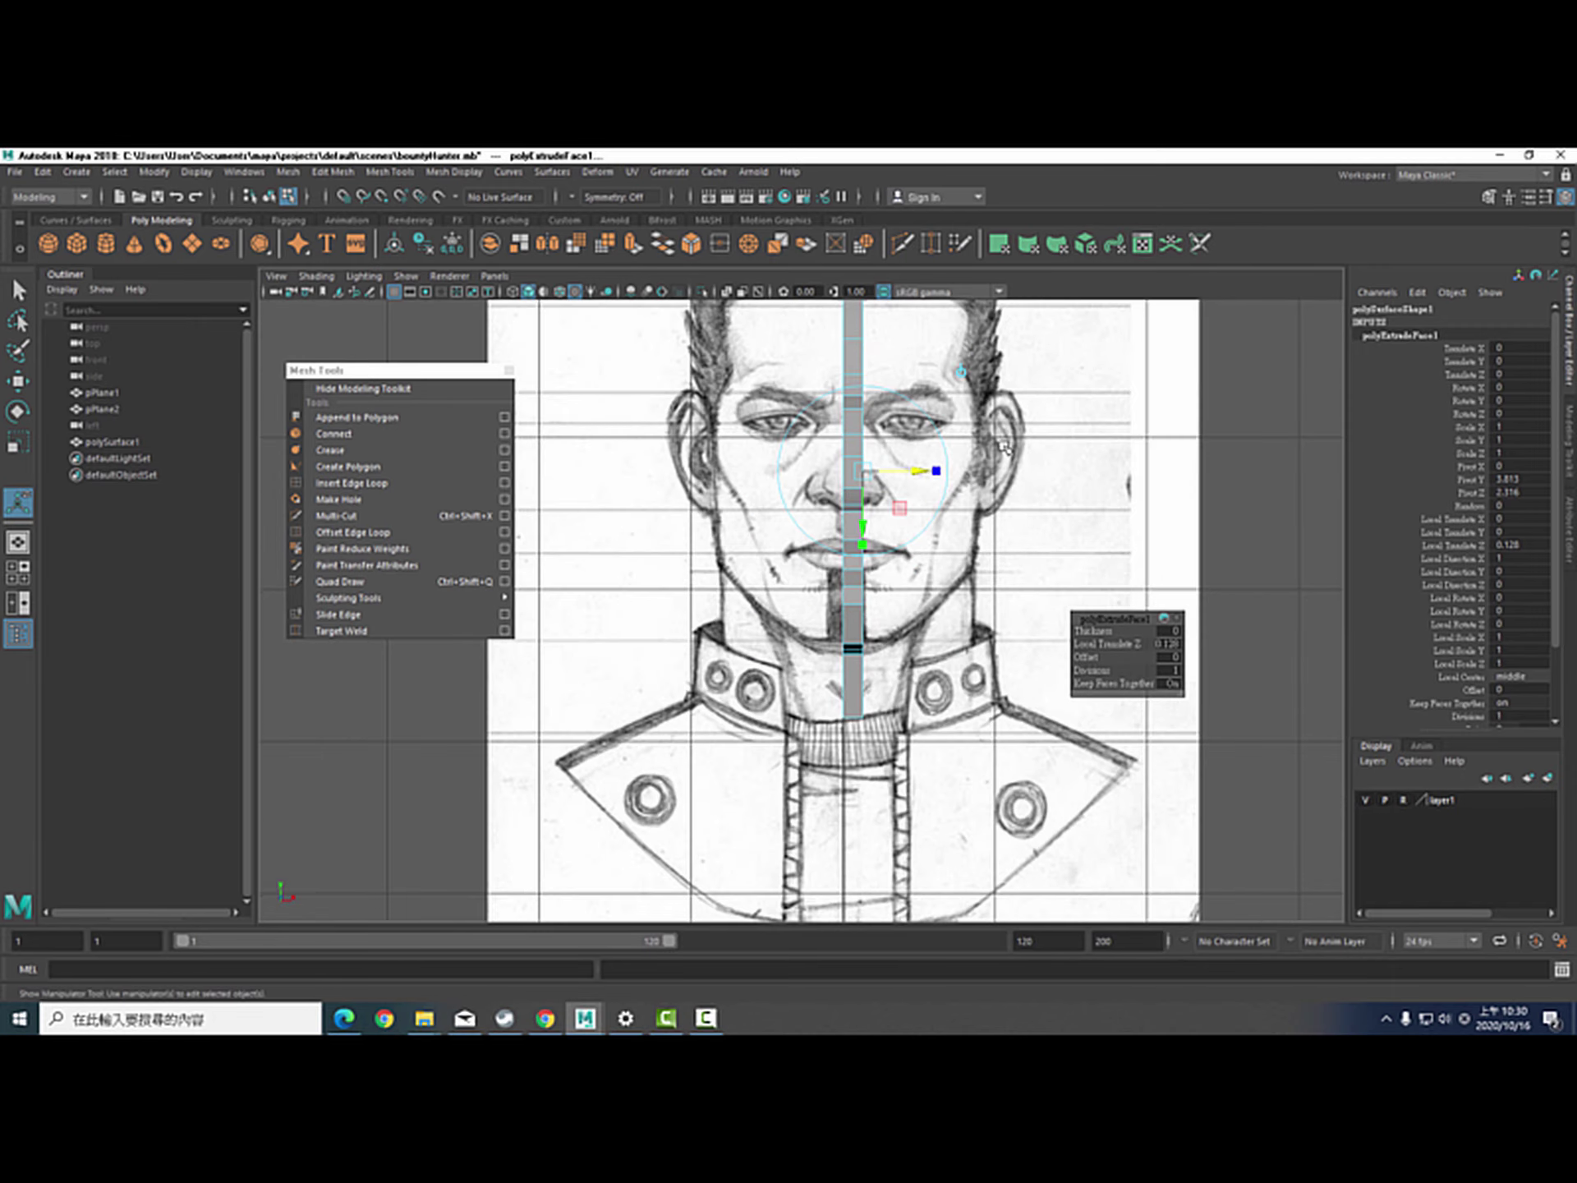
pyautogui.scroll(-2, 1001, 448)
pyautogui.moveTo(920, 547); pyautogui.dragTo(915, 556)
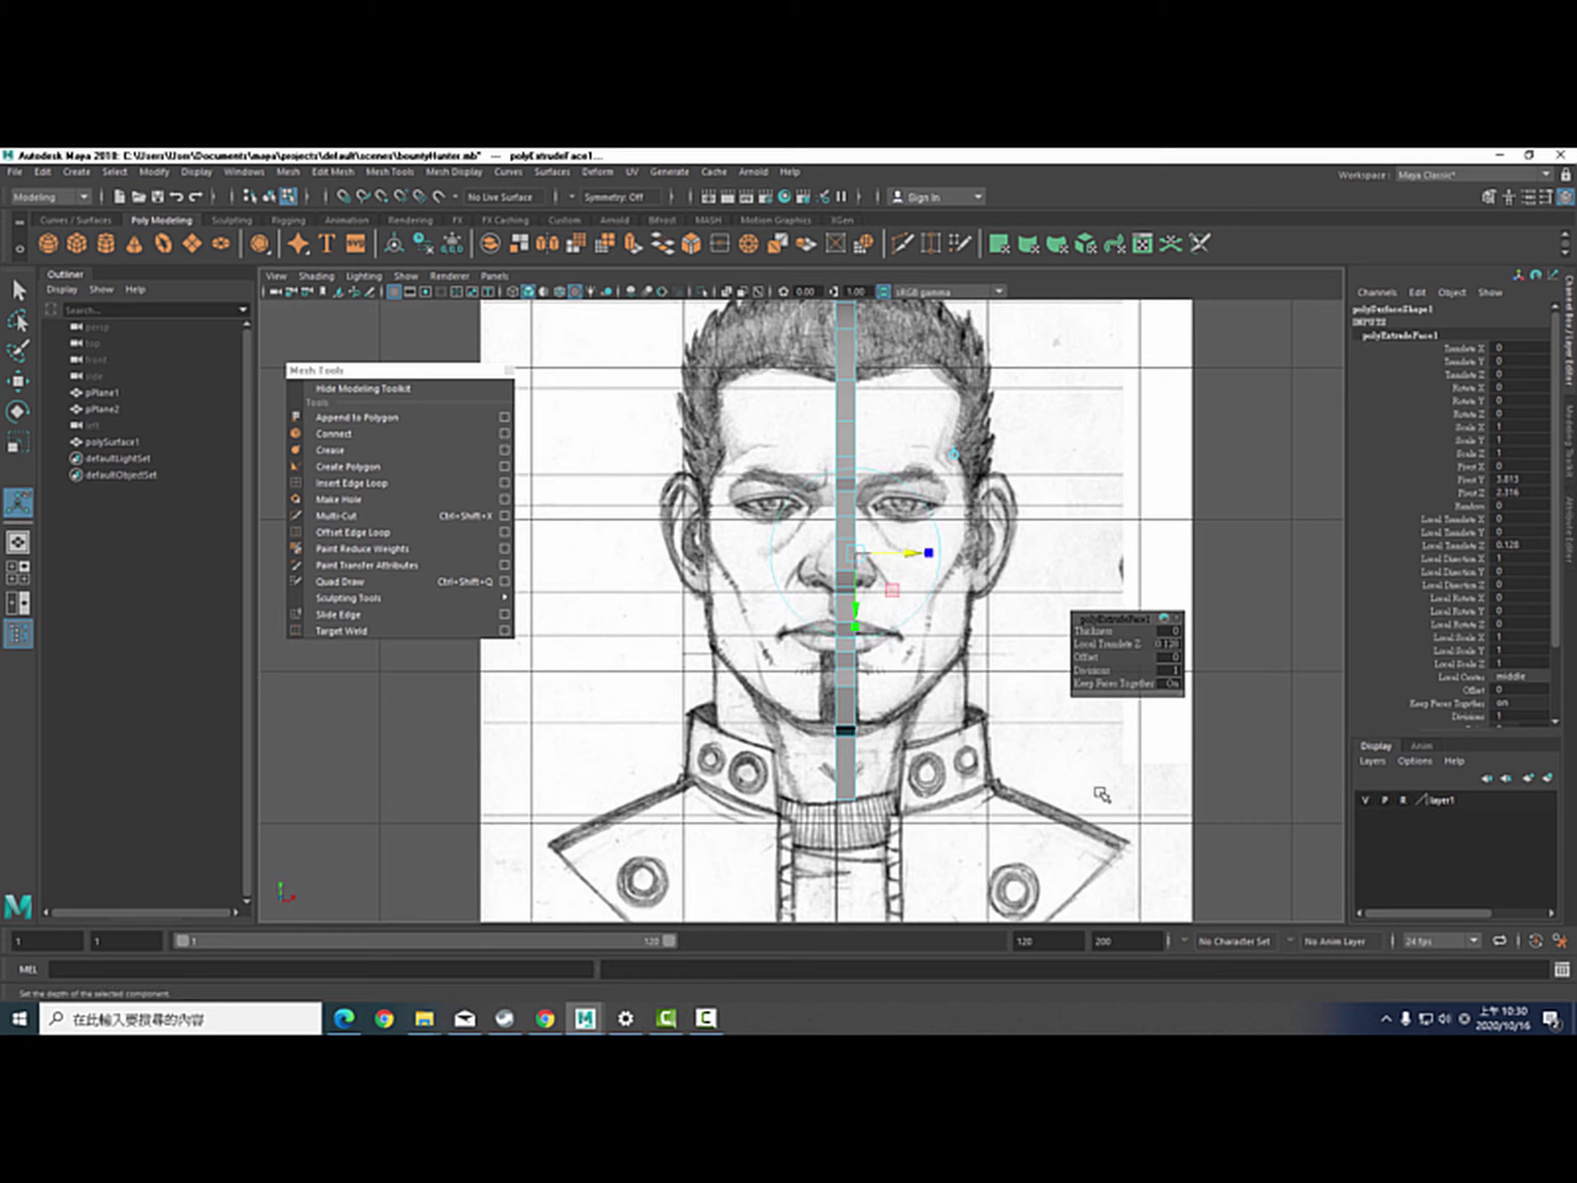
pyautogui.click(1279, 816)
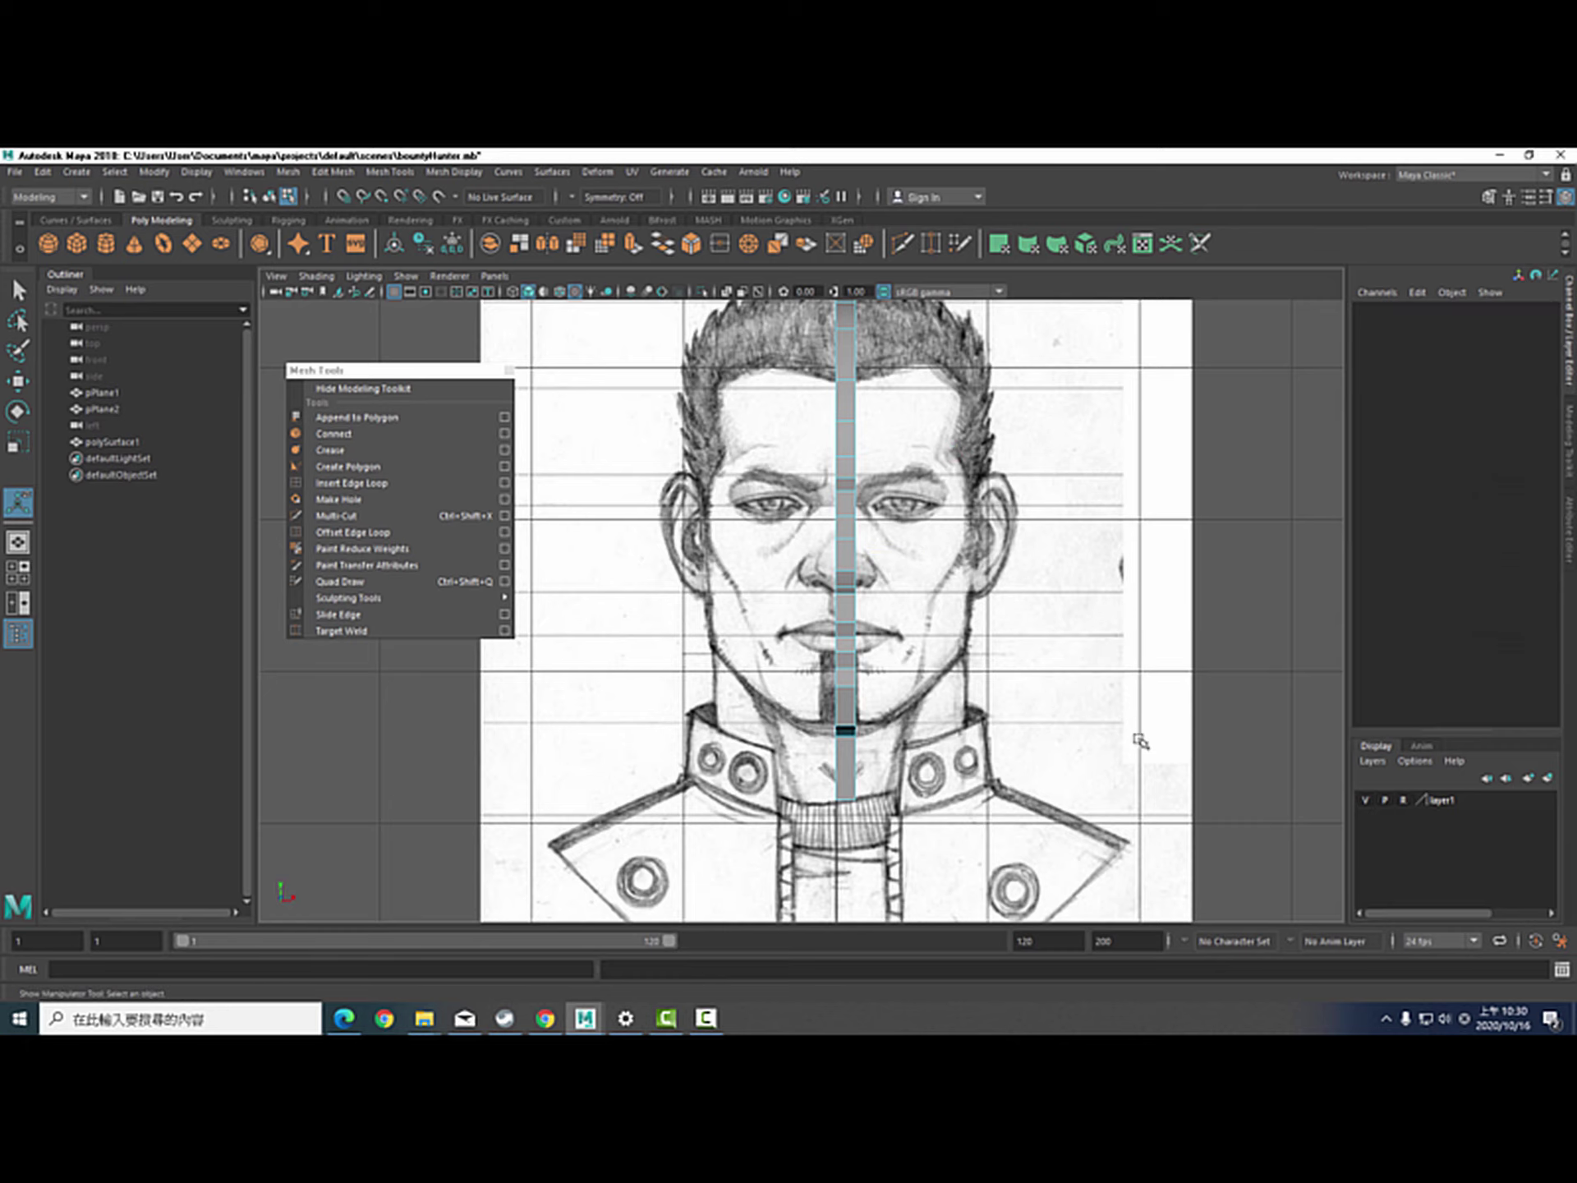
# In the perspective view, delete the extruded head's visible side face and the face at the base of the neck
pyautogui.press('space')
pyautogui.moveTo(1174, 674)
pyautogui.mouseDown()
pyautogui.moveTo(1001, 661)
pyautogui.moveTo(1021, 641)
pyautogui.moveTo(1009, 653)
pyautogui.mouseUp()
pyautogui.click(769, 579)
pyautogui.press('Delete')
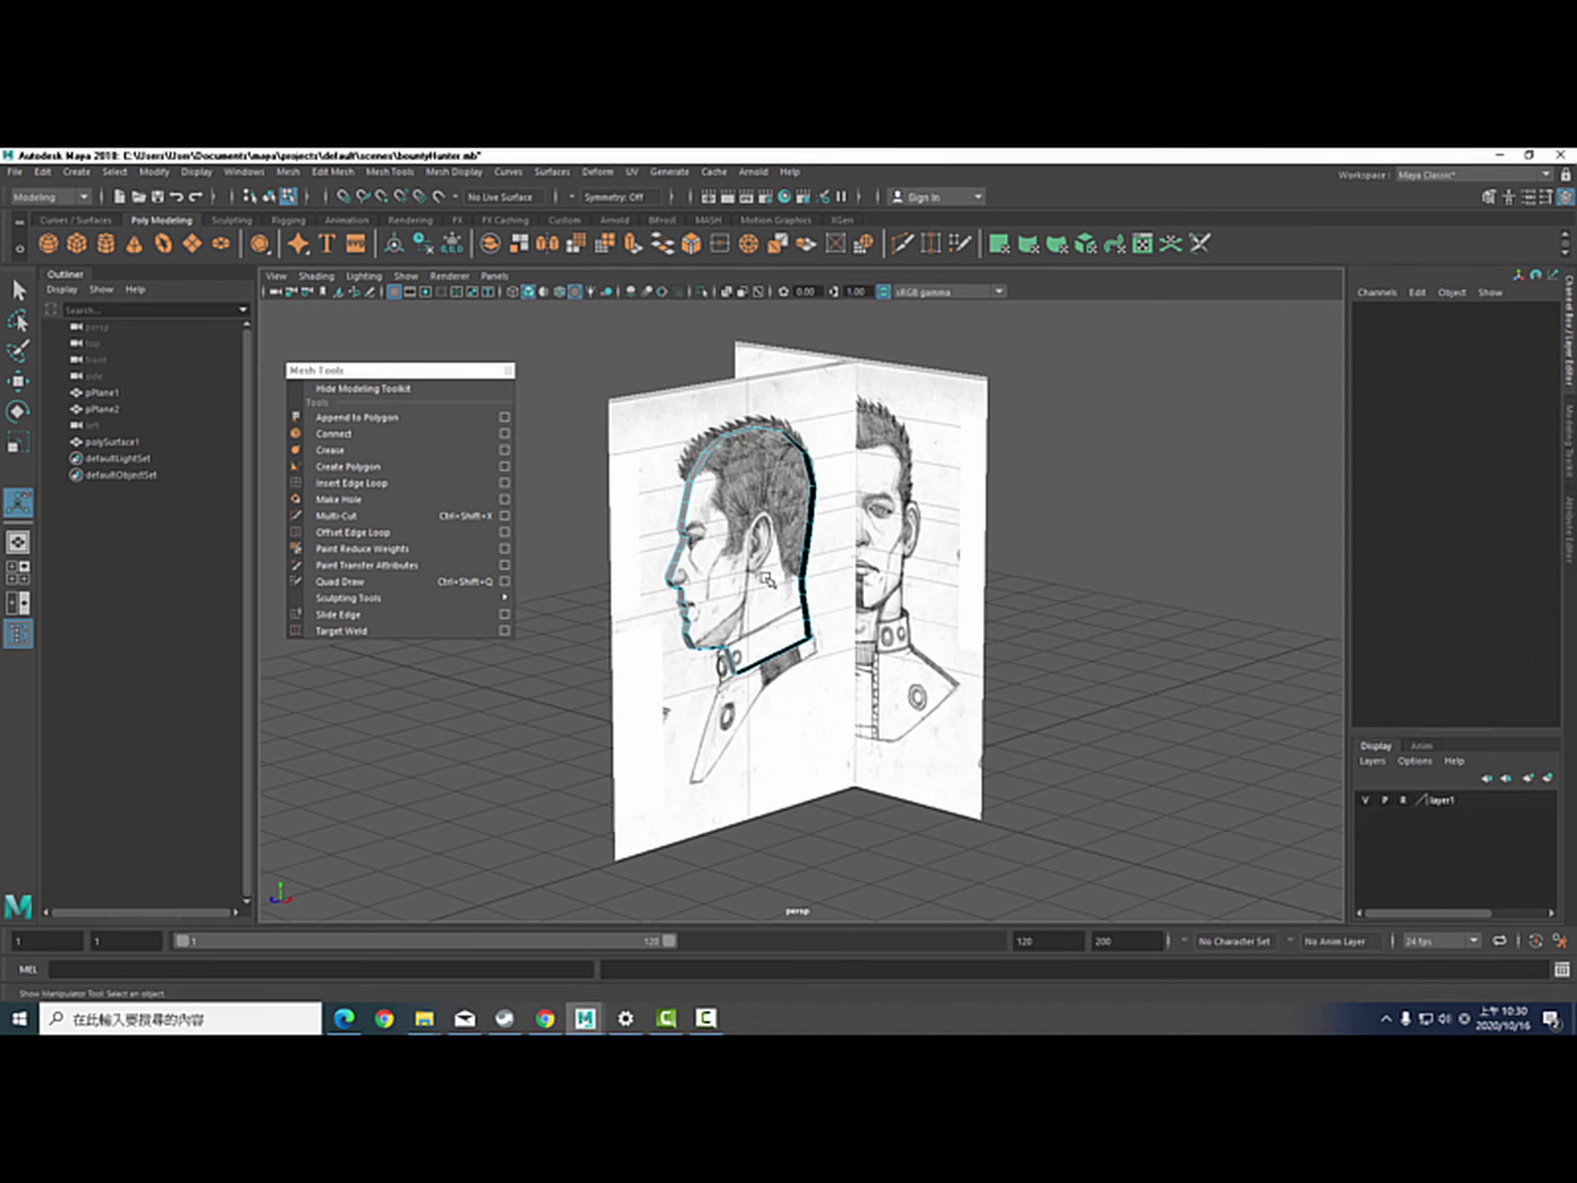
pyautogui.click(772, 661)
pyautogui.click(779, 661)
# Hide layer1 and delete the remaining large side face so that only the thin profile strip is left
pyautogui.moveTo(799, 725)
pyautogui.keyDown('alt'); pyautogui.mouseDown()
pyautogui.moveTo(801, 756)
pyautogui.moveTo(1003, 725)
pyautogui.mouseUp(); pyautogui.keyUp('alt')
pyautogui.click(1367, 801)
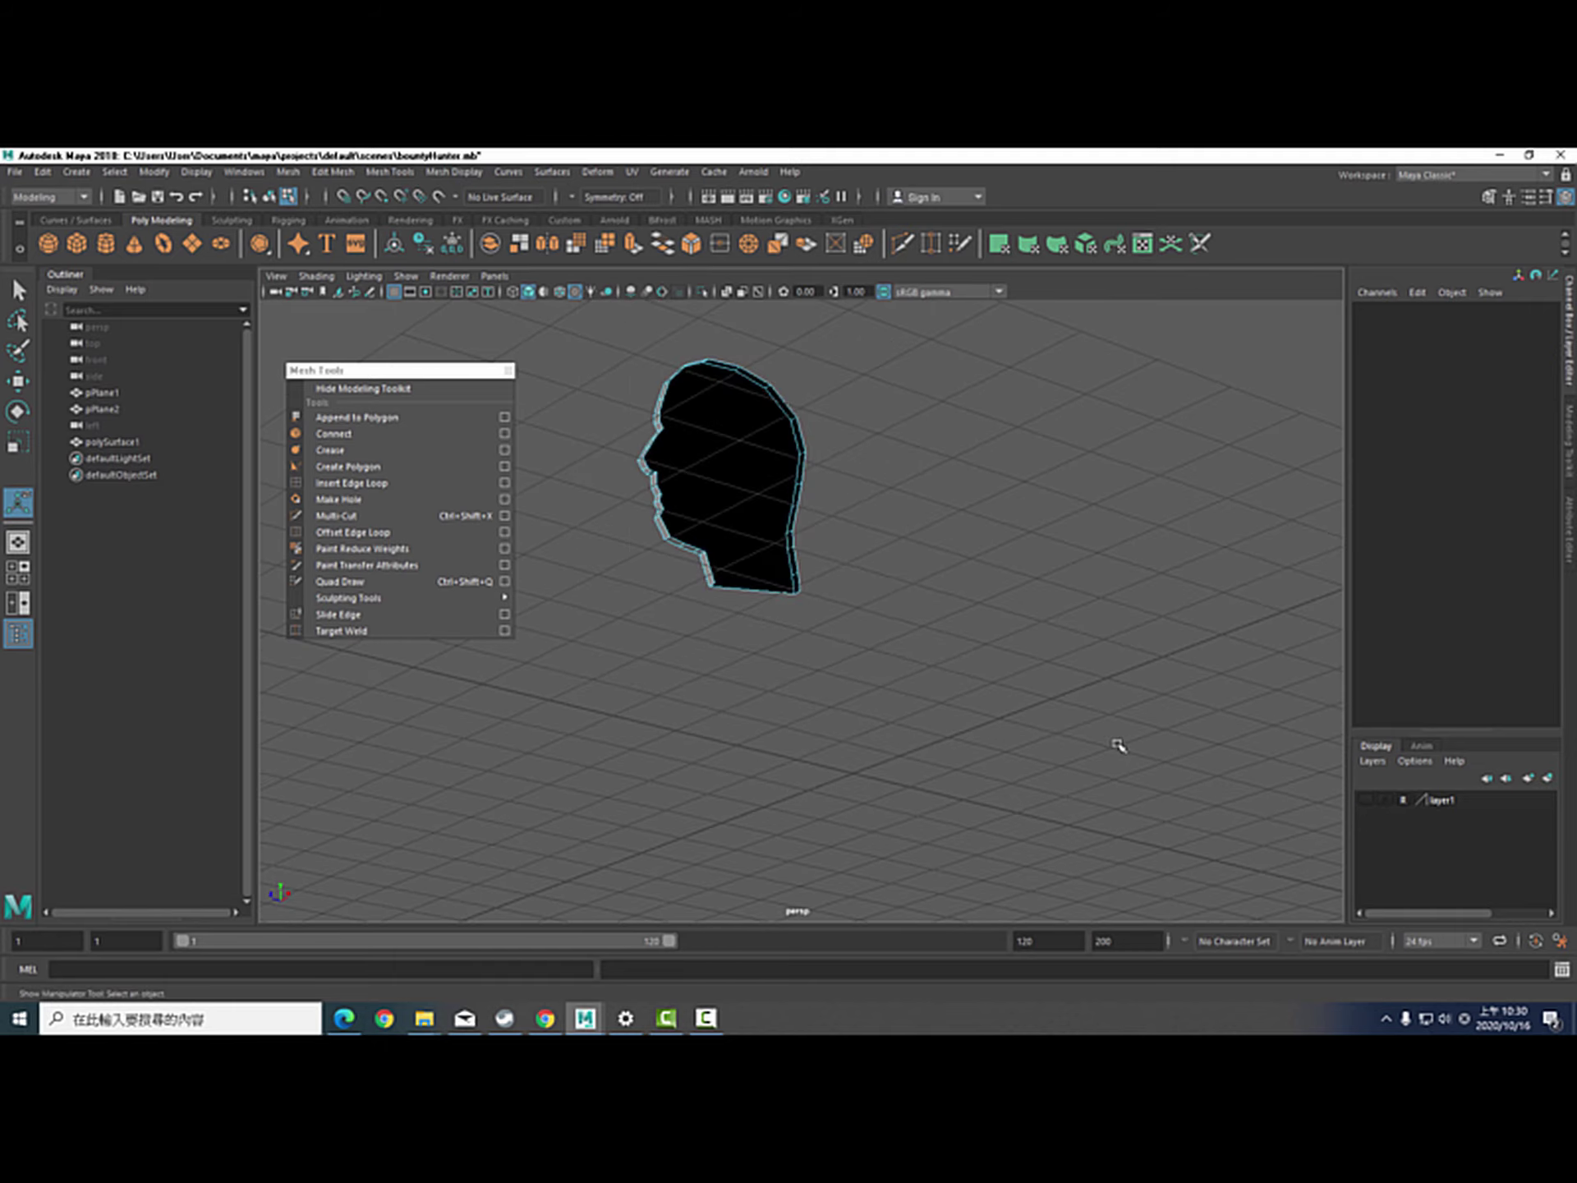
pyautogui.keyDown('alt'); pyautogui.moveTo(1117, 742); pyautogui.dragTo(1285, 726); pyautogui.keyUp('alt')
pyautogui.click(934, 491)
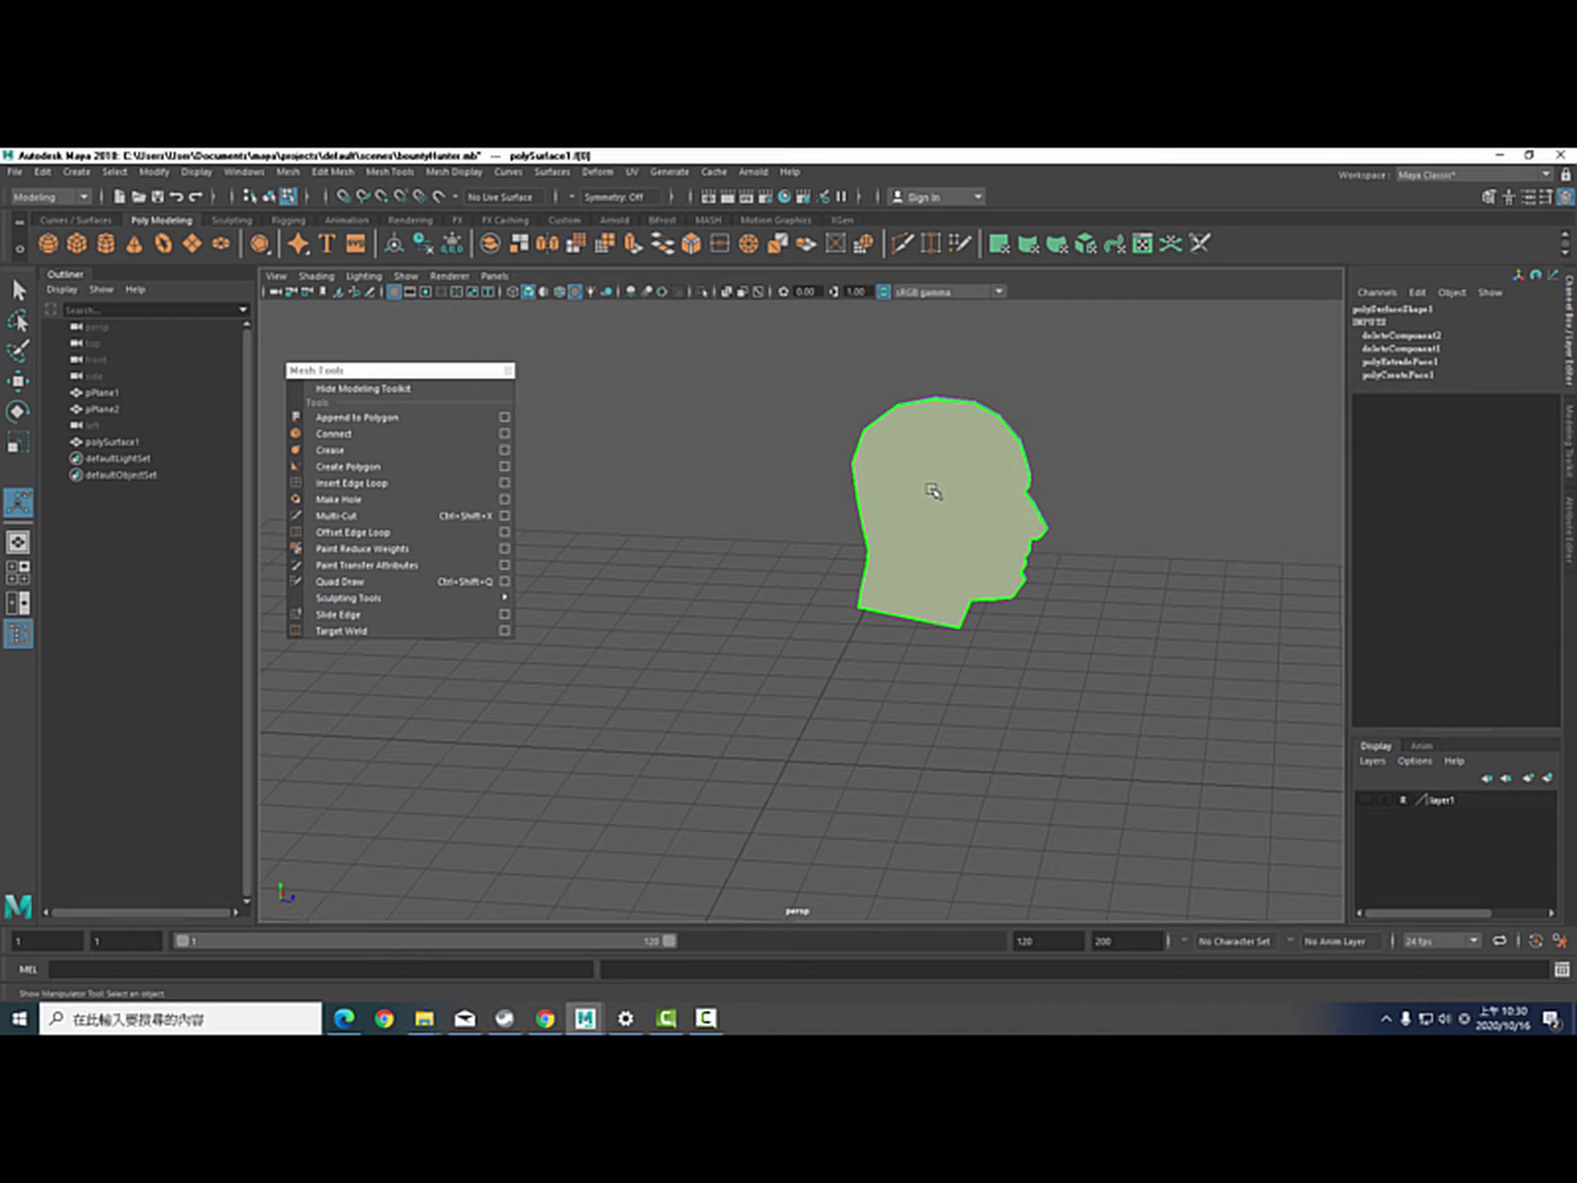
pyautogui.press('Delete')
pyautogui.keyDown('alt'); pyautogui.moveTo(929, 521); pyautogui.dragTo(865, 627); pyautogui.keyUp('alt')
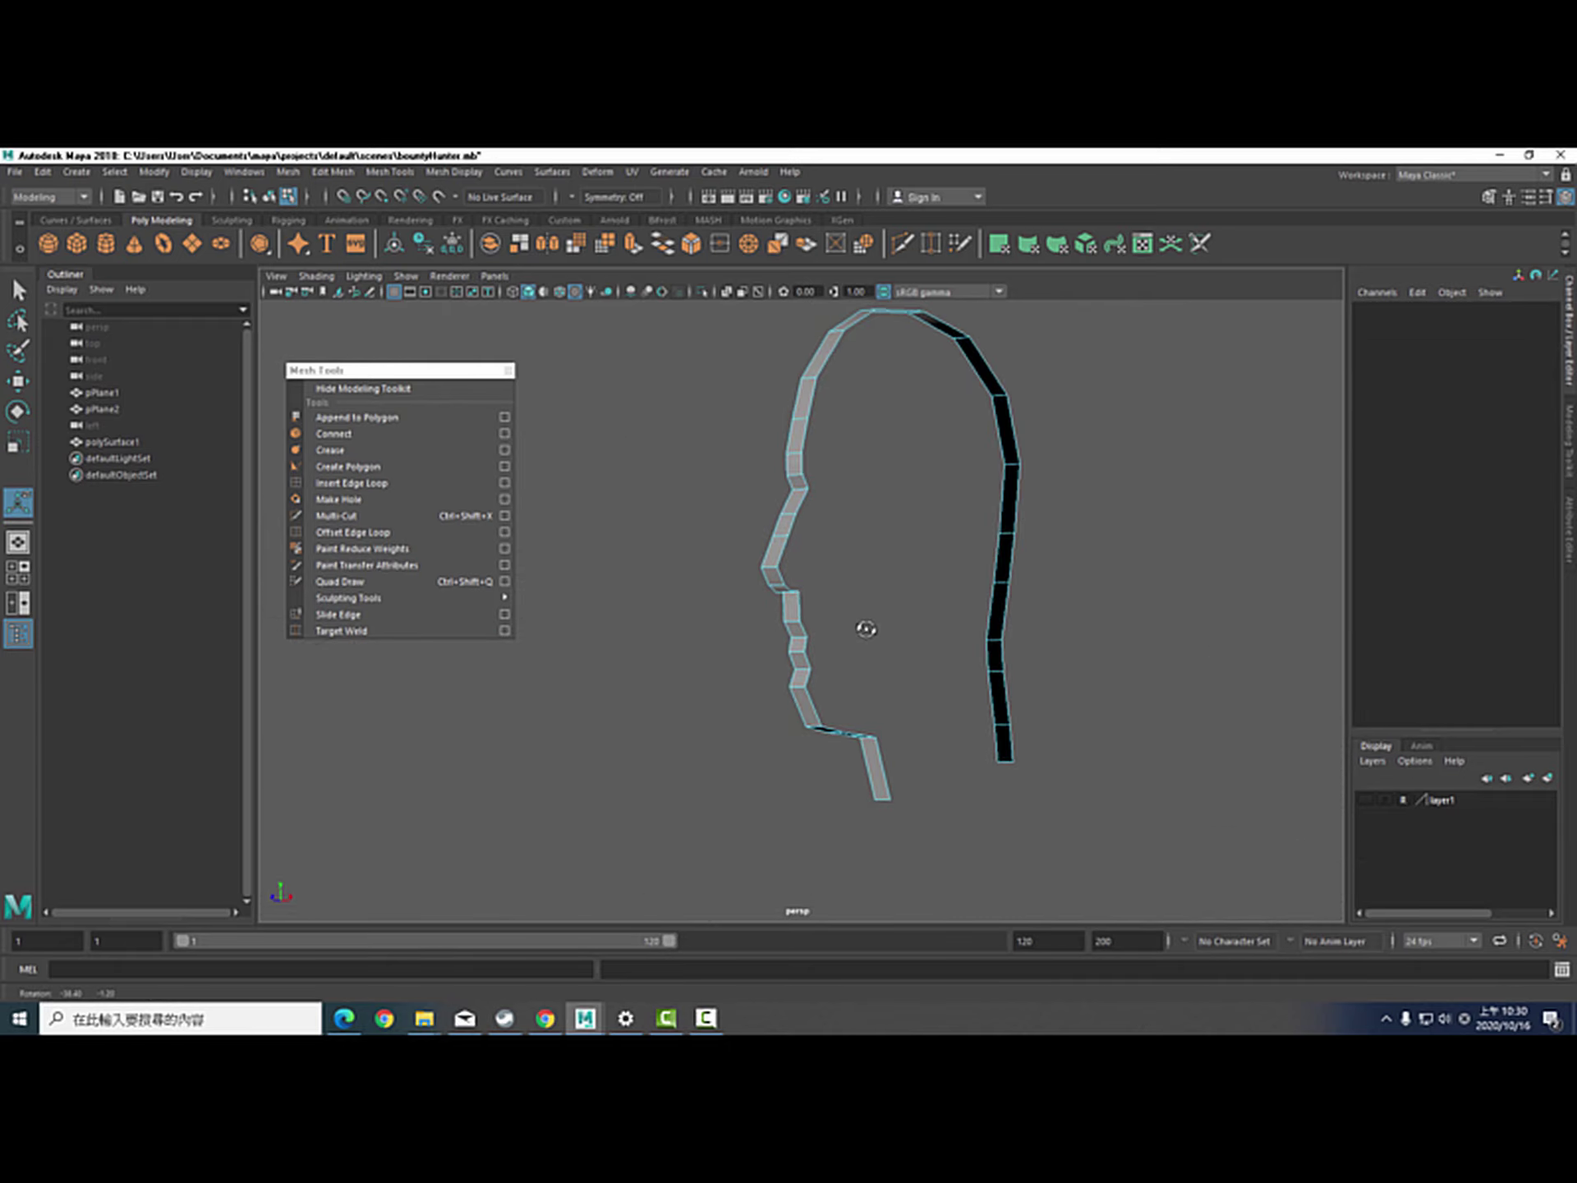
# Move the Mesh Tools window aside, detach the Shading options and turn on Backface Culling for the perspective view
pyautogui.moveTo(345, 371); pyautogui.dragTo(102, 544)
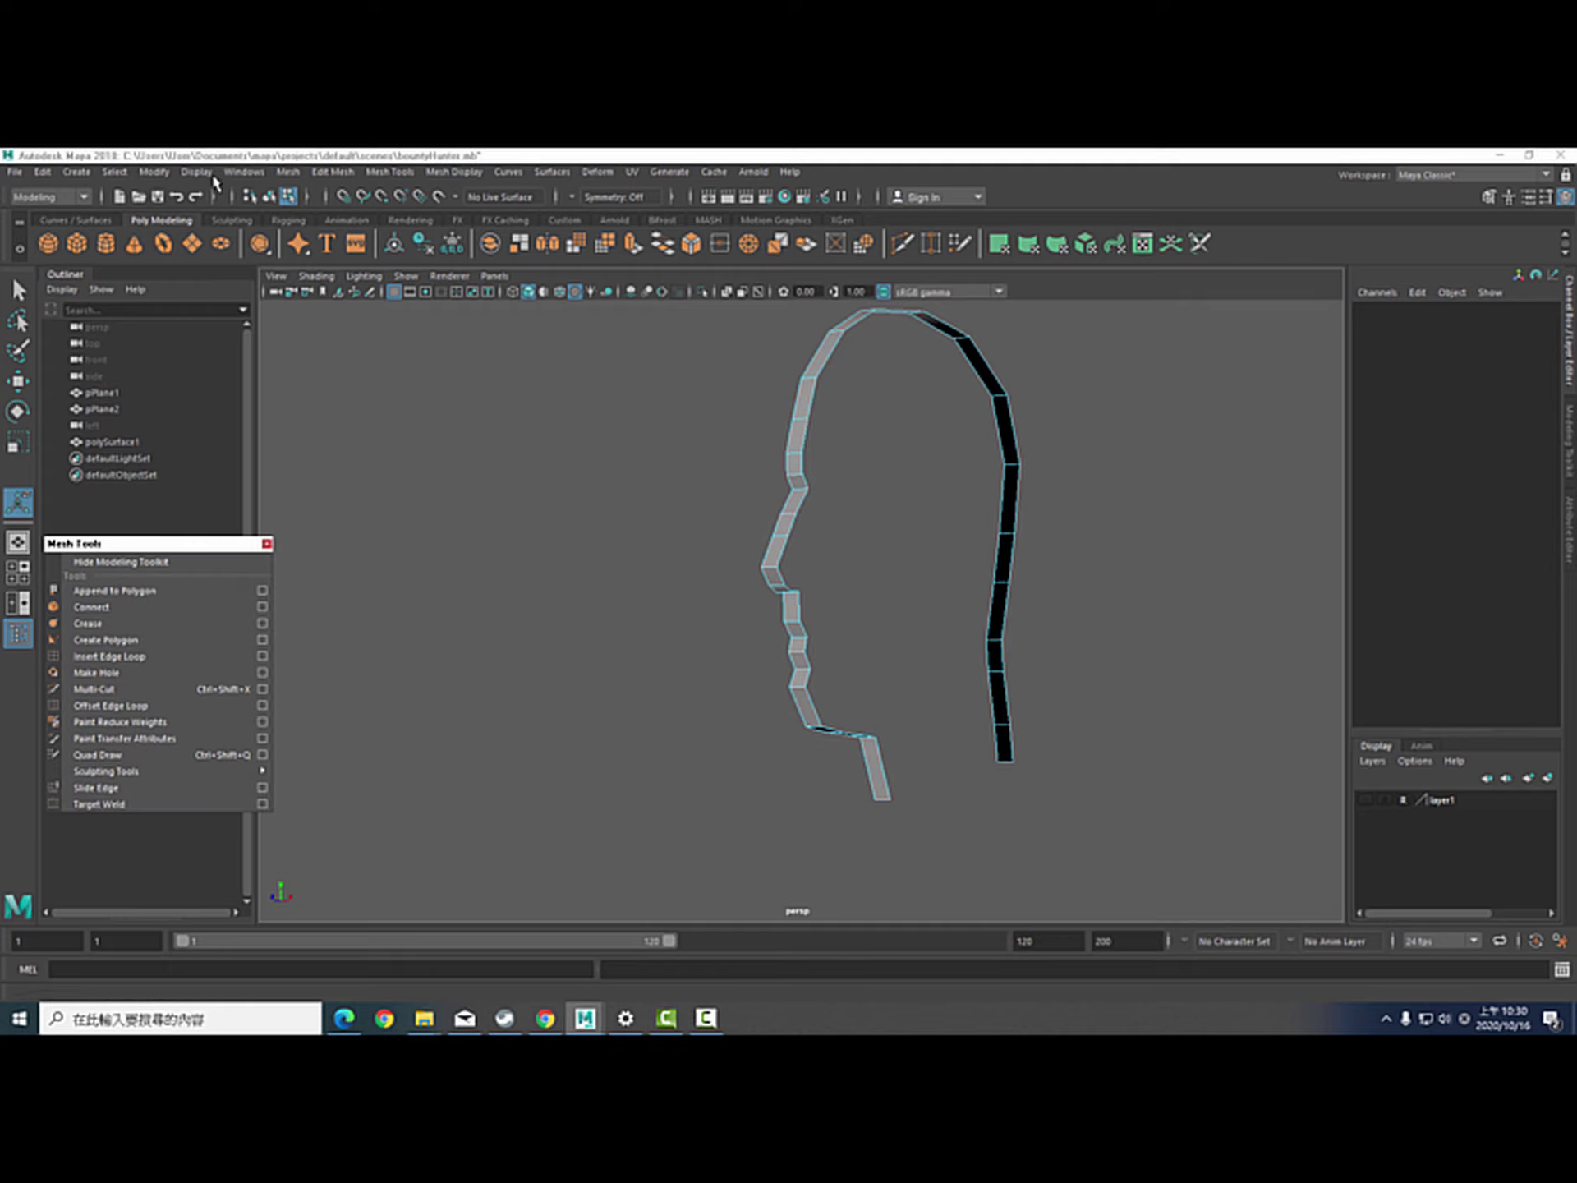
pyautogui.click(316, 276)
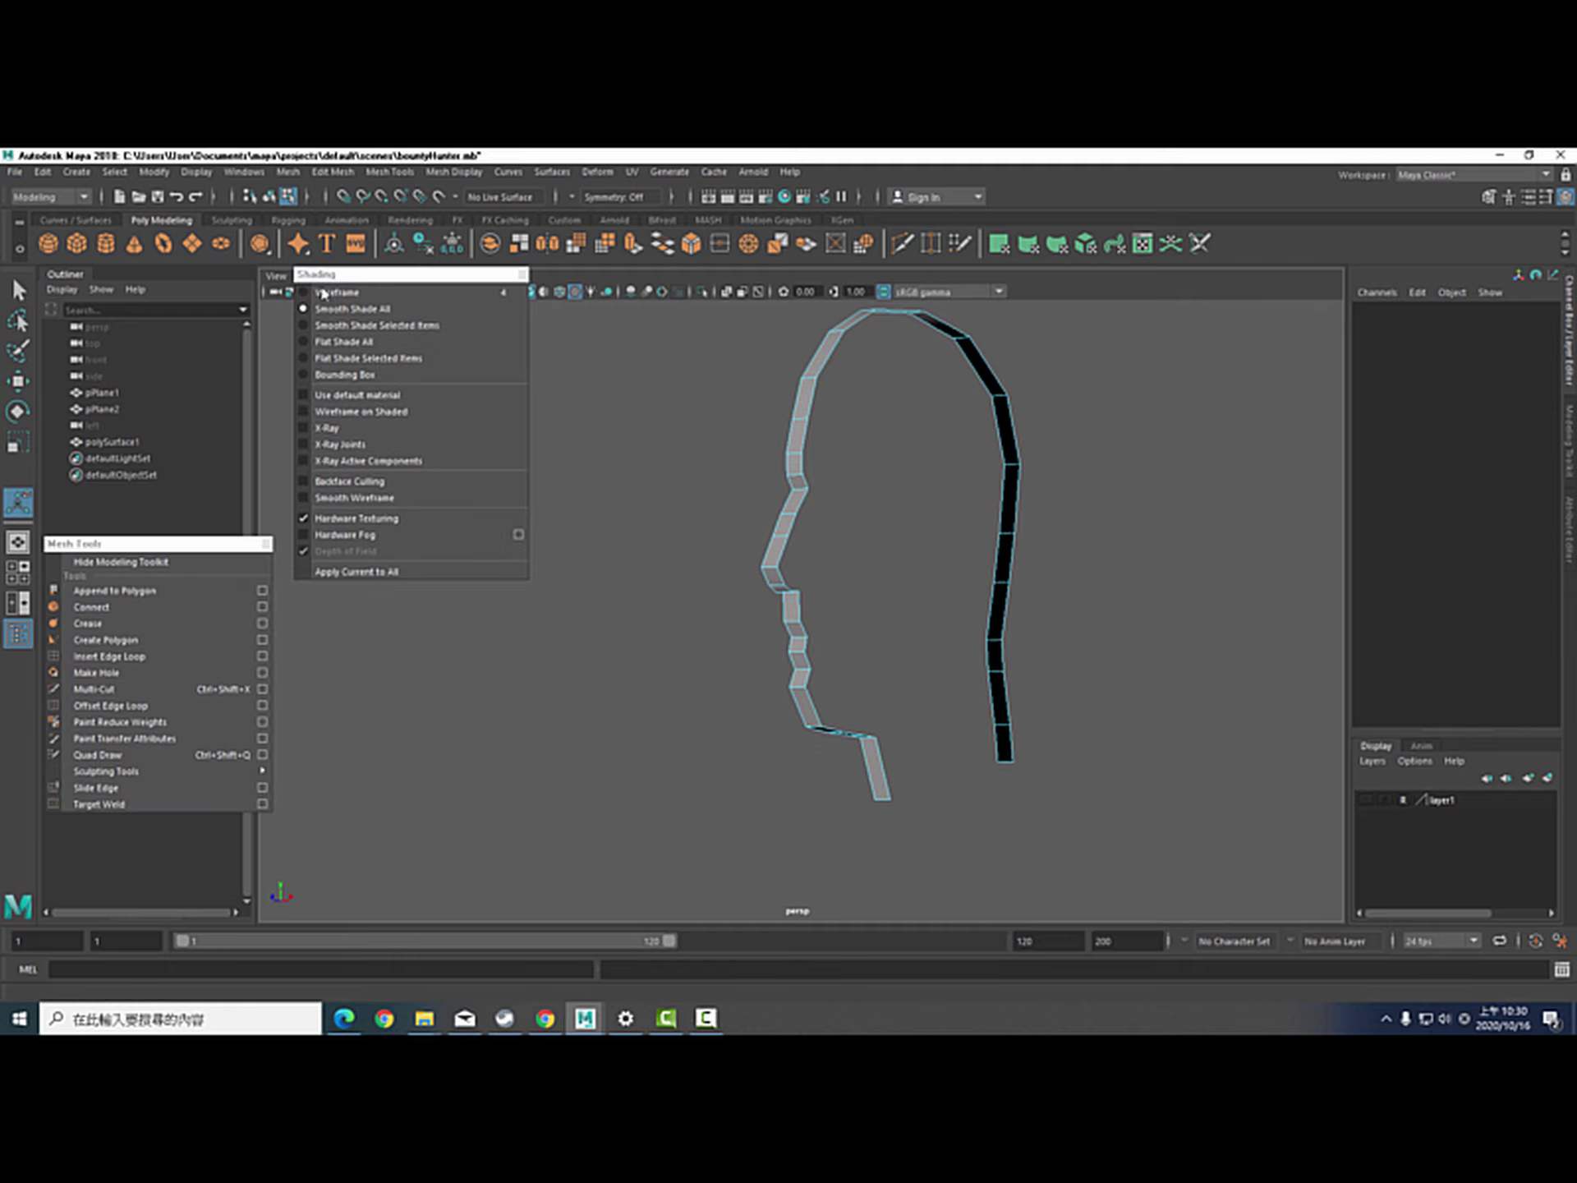
pyautogui.click(321, 293)
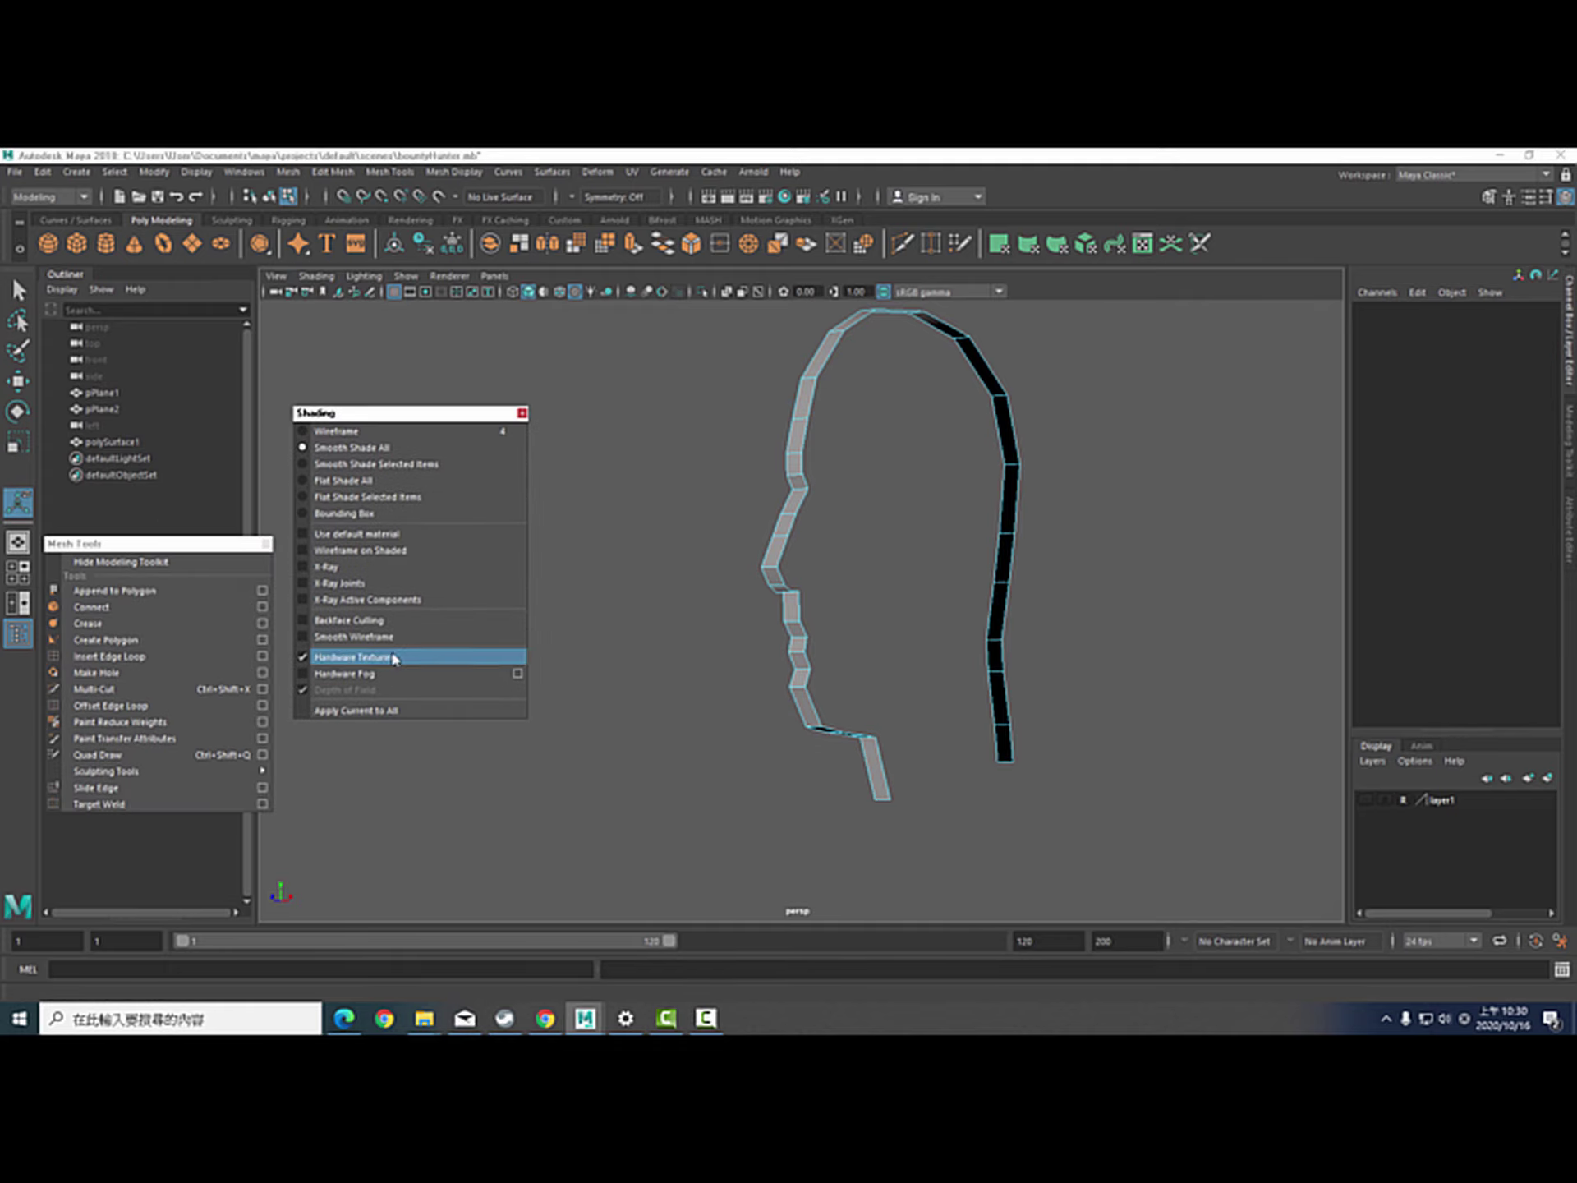
pyautogui.click(403, 622)
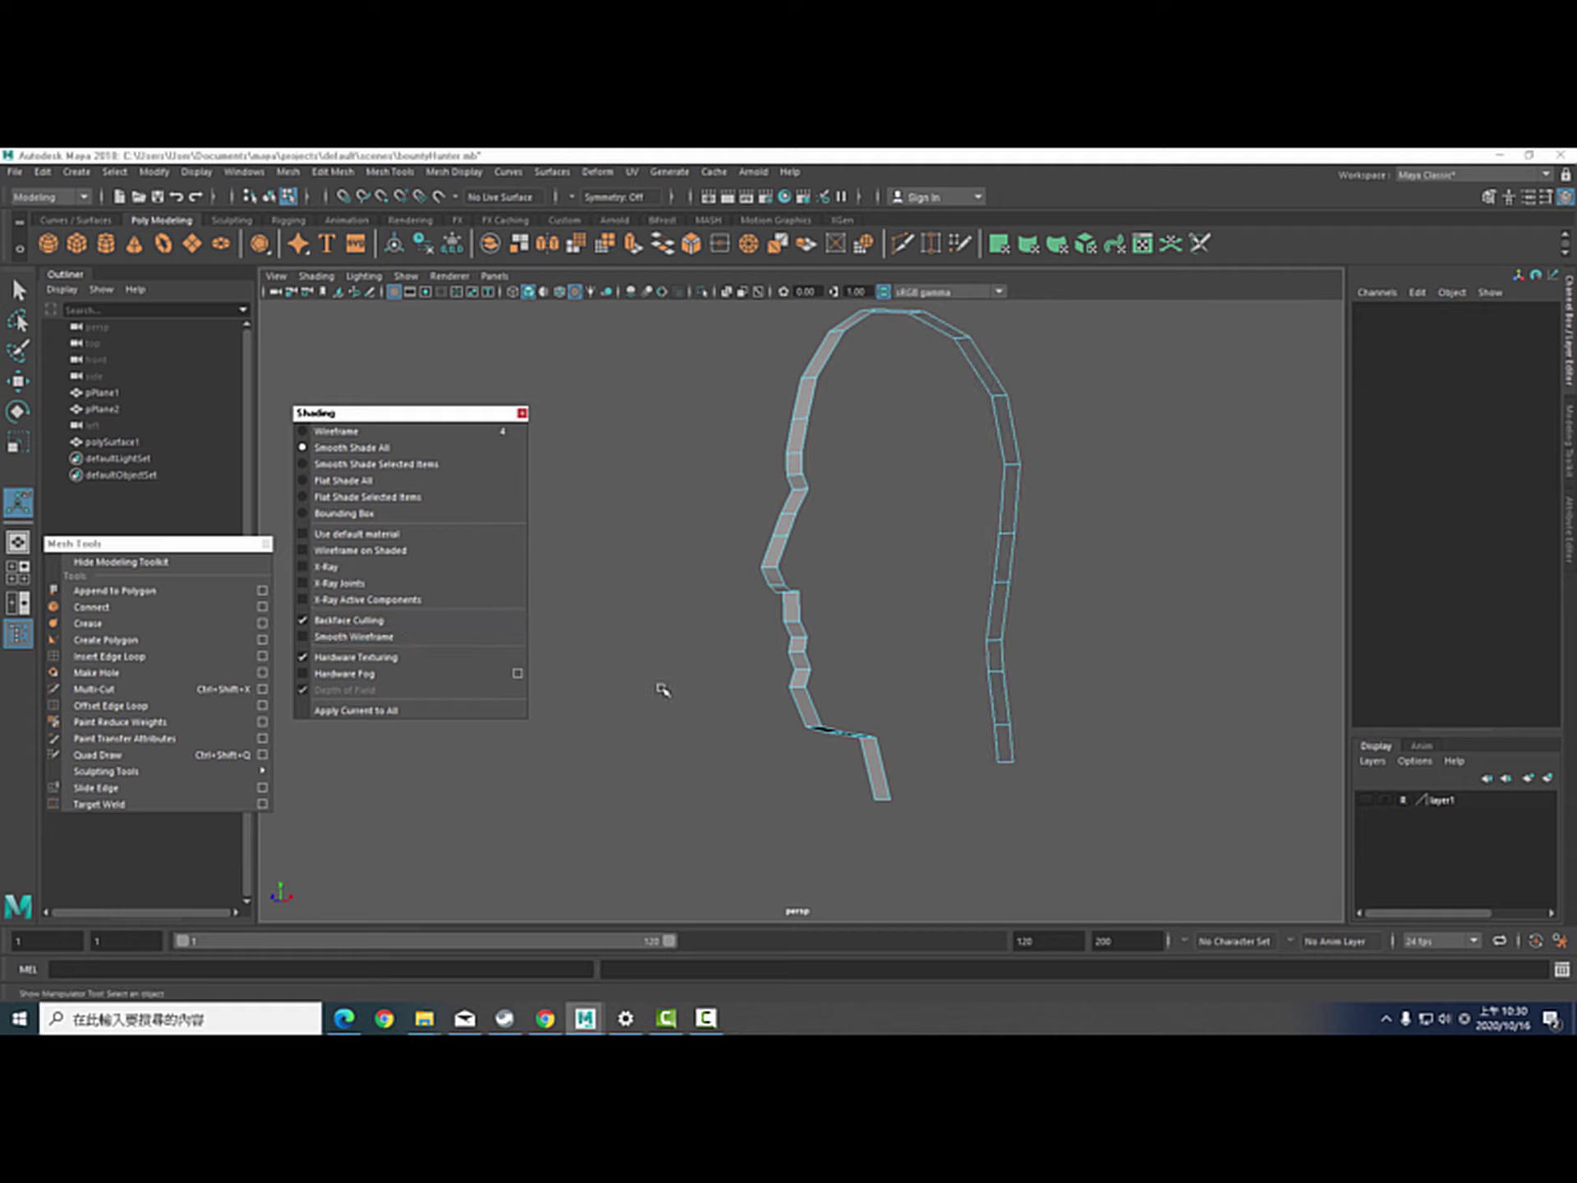
# Examine the profile strip from several angles with Backface Culling off and on to see which way its faces point
pyautogui.keyDown('alt'); pyautogui.moveTo(662, 691); pyautogui.dragTo(797, 495); pyautogui.keyUp('alt')
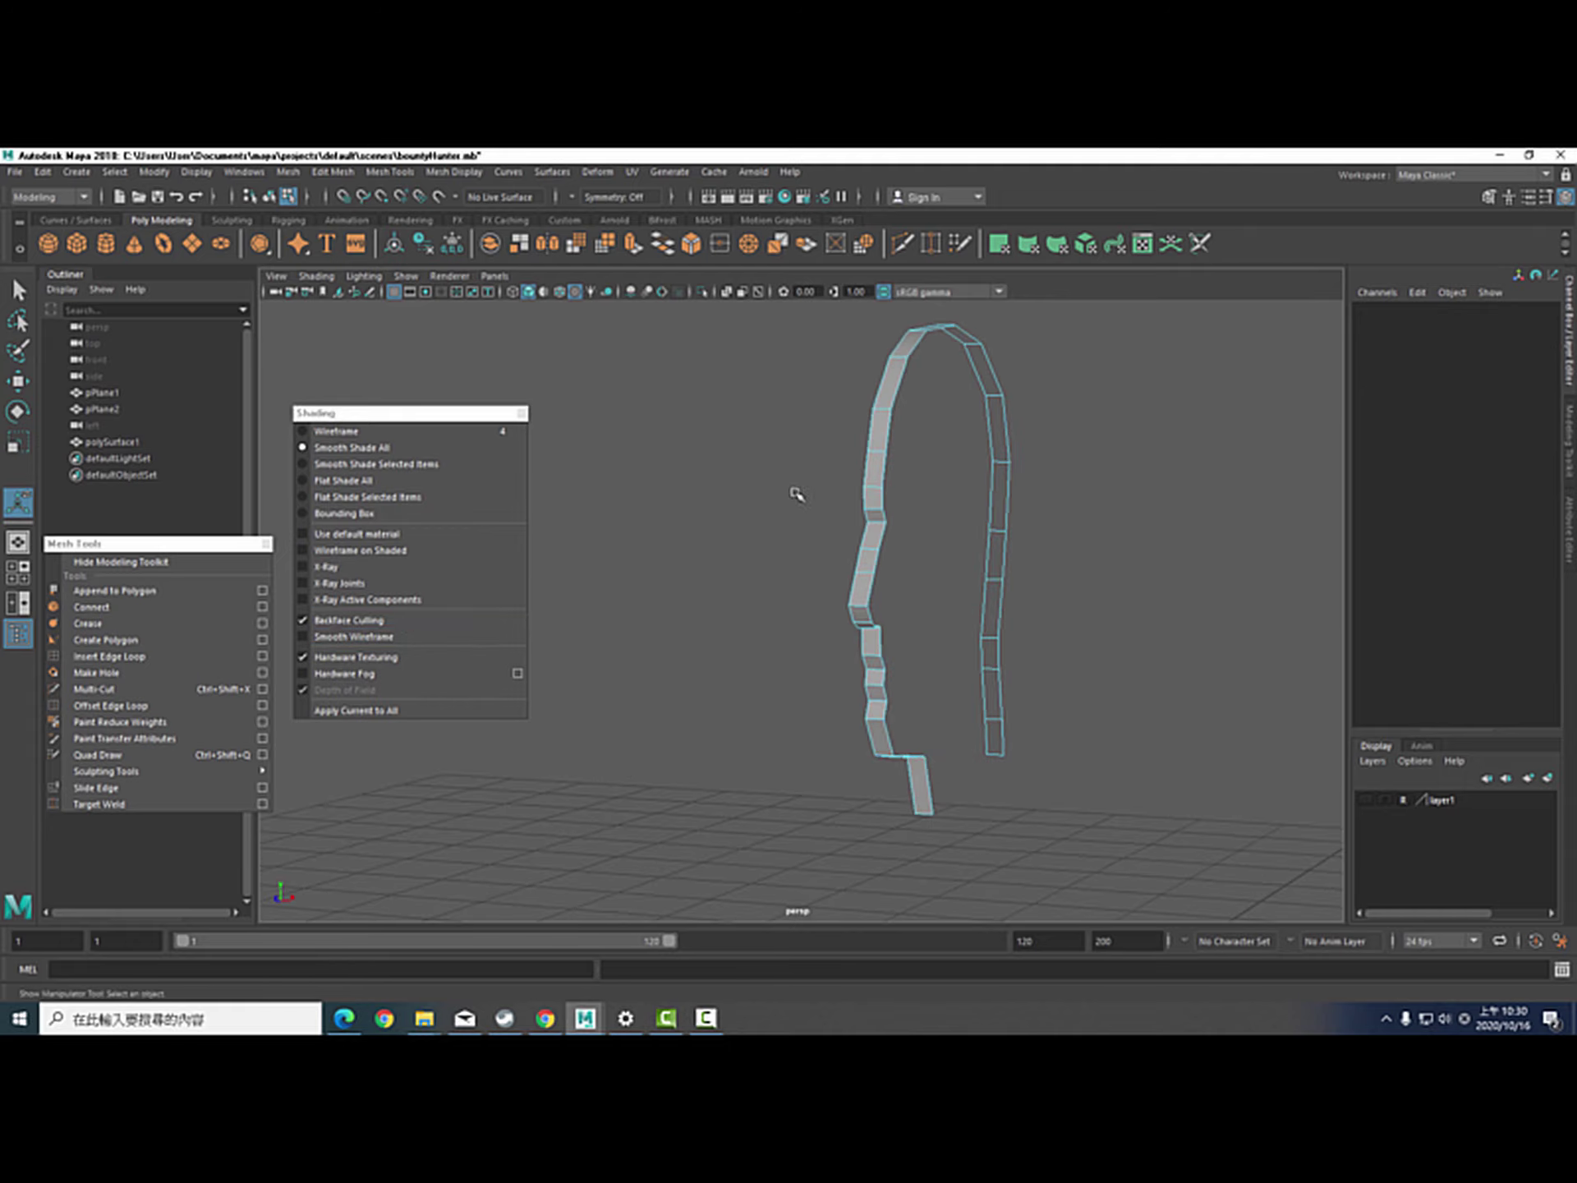
pyautogui.keyDown('alt'); pyautogui.moveTo(1298, 722); pyautogui.dragTo(1123, 712); pyautogui.keyUp('alt')
pyautogui.keyDown('alt'); pyautogui.moveTo(871, 637); pyautogui.dragTo(860, 481); pyautogui.keyUp('alt')
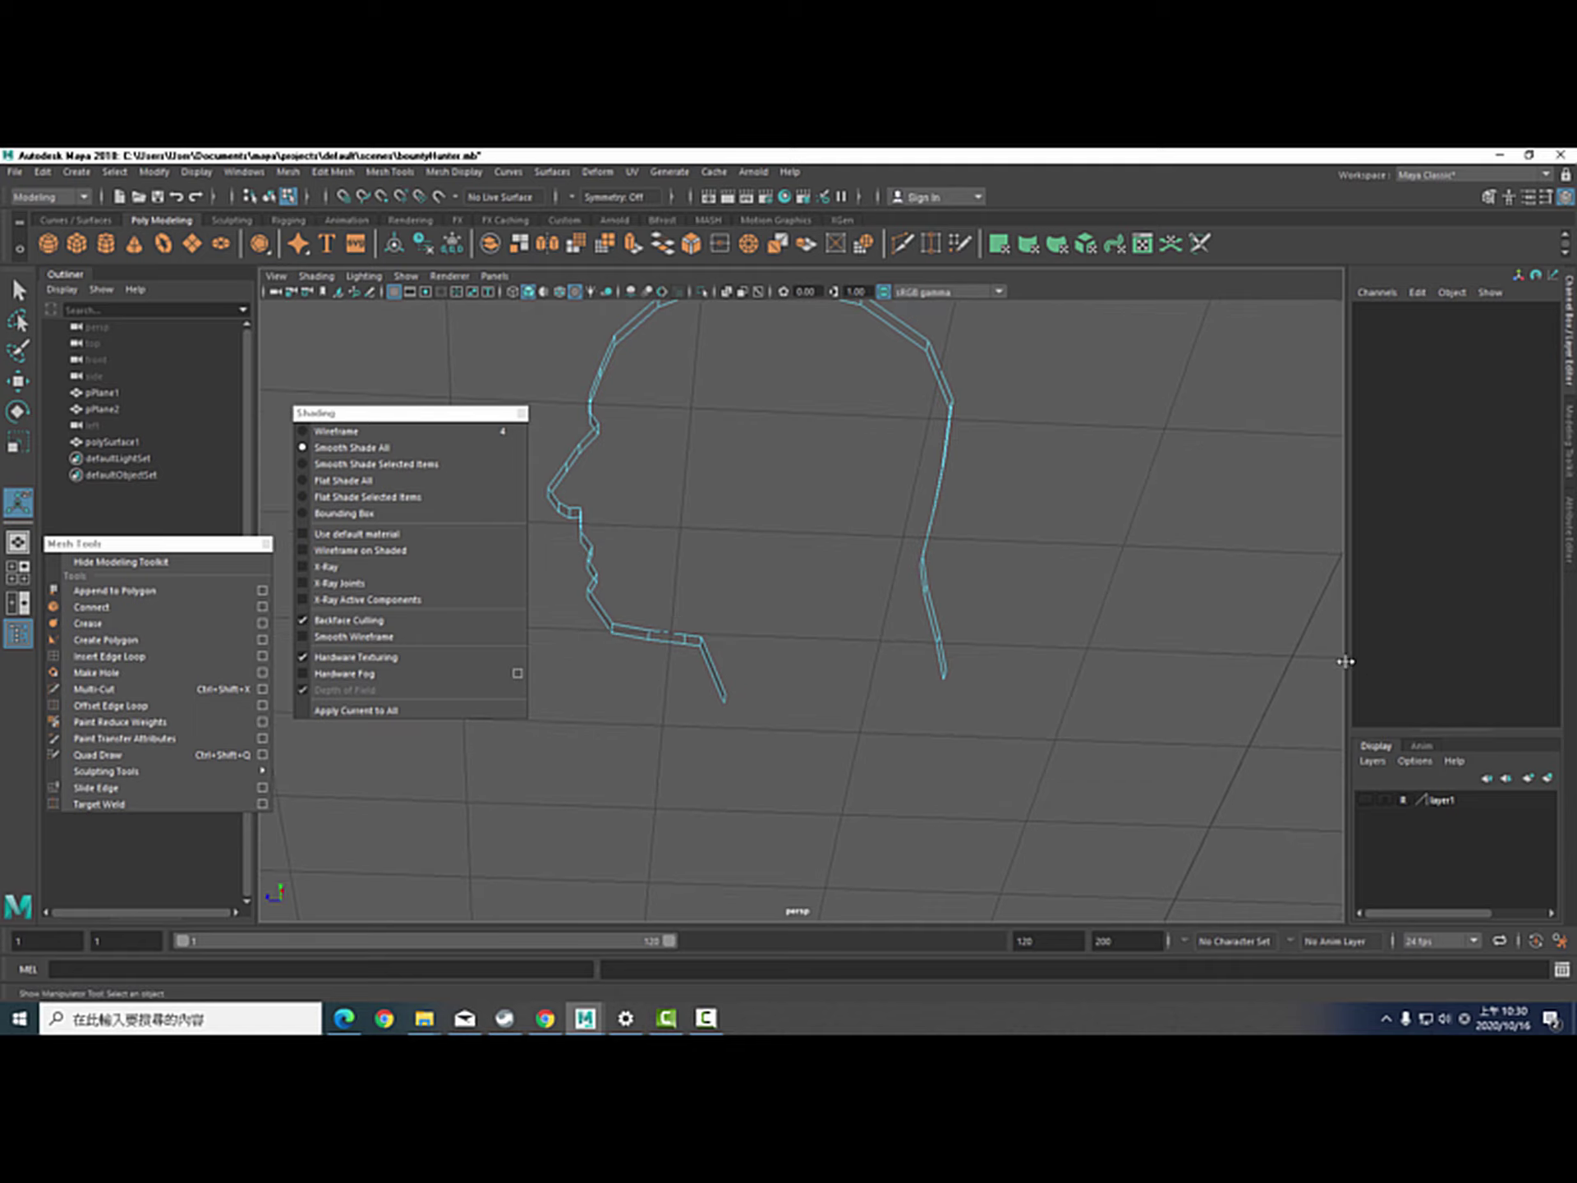
pyautogui.moveTo(1182, 663); pyautogui.dragTo(1251, 526, button='right')
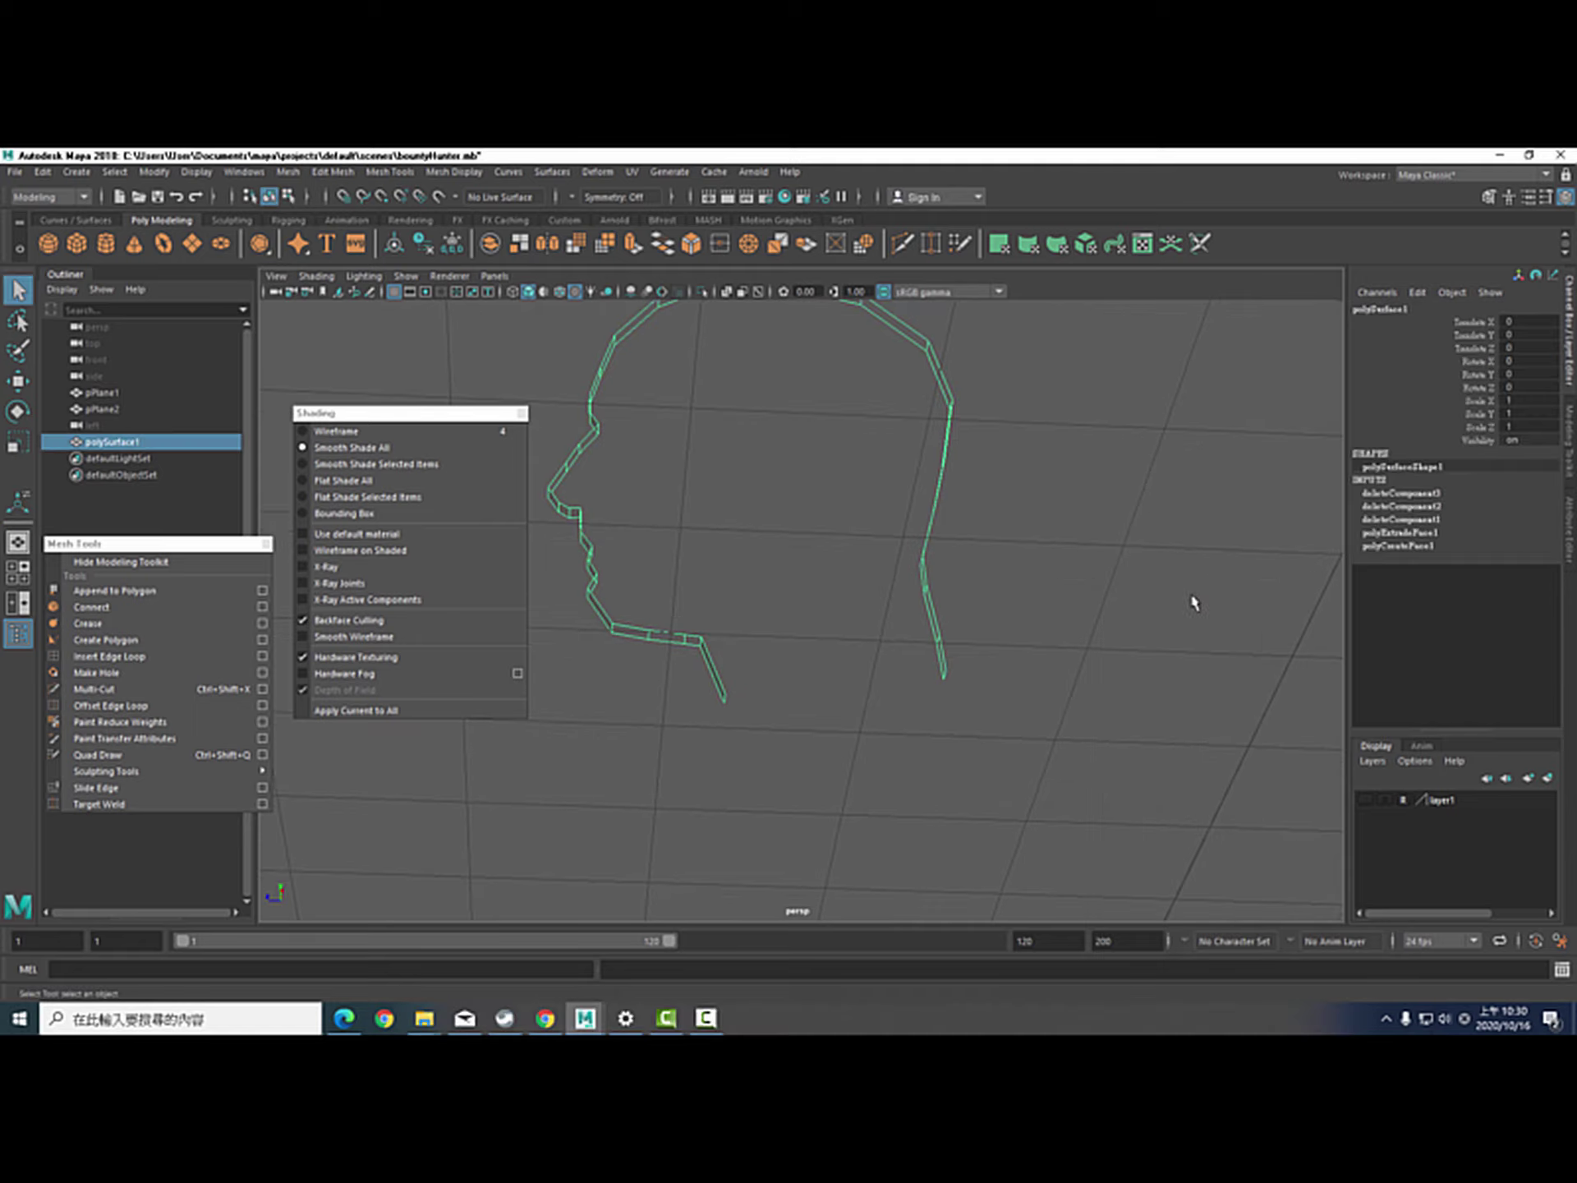
pyautogui.click(1195, 605)
pyautogui.moveTo(1194, 635)
pyautogui.keyDown('alt'); pyautogui.mouseDown()
pyautogui.moveTo(1175, 654)
pyautogui.moveTo(1225, 722)
pyautogui.moveTo(1183, 704)
pyautogui.mouseUp(); pyautogui.keyUp('alt')
pyautogui.click(479, 623)
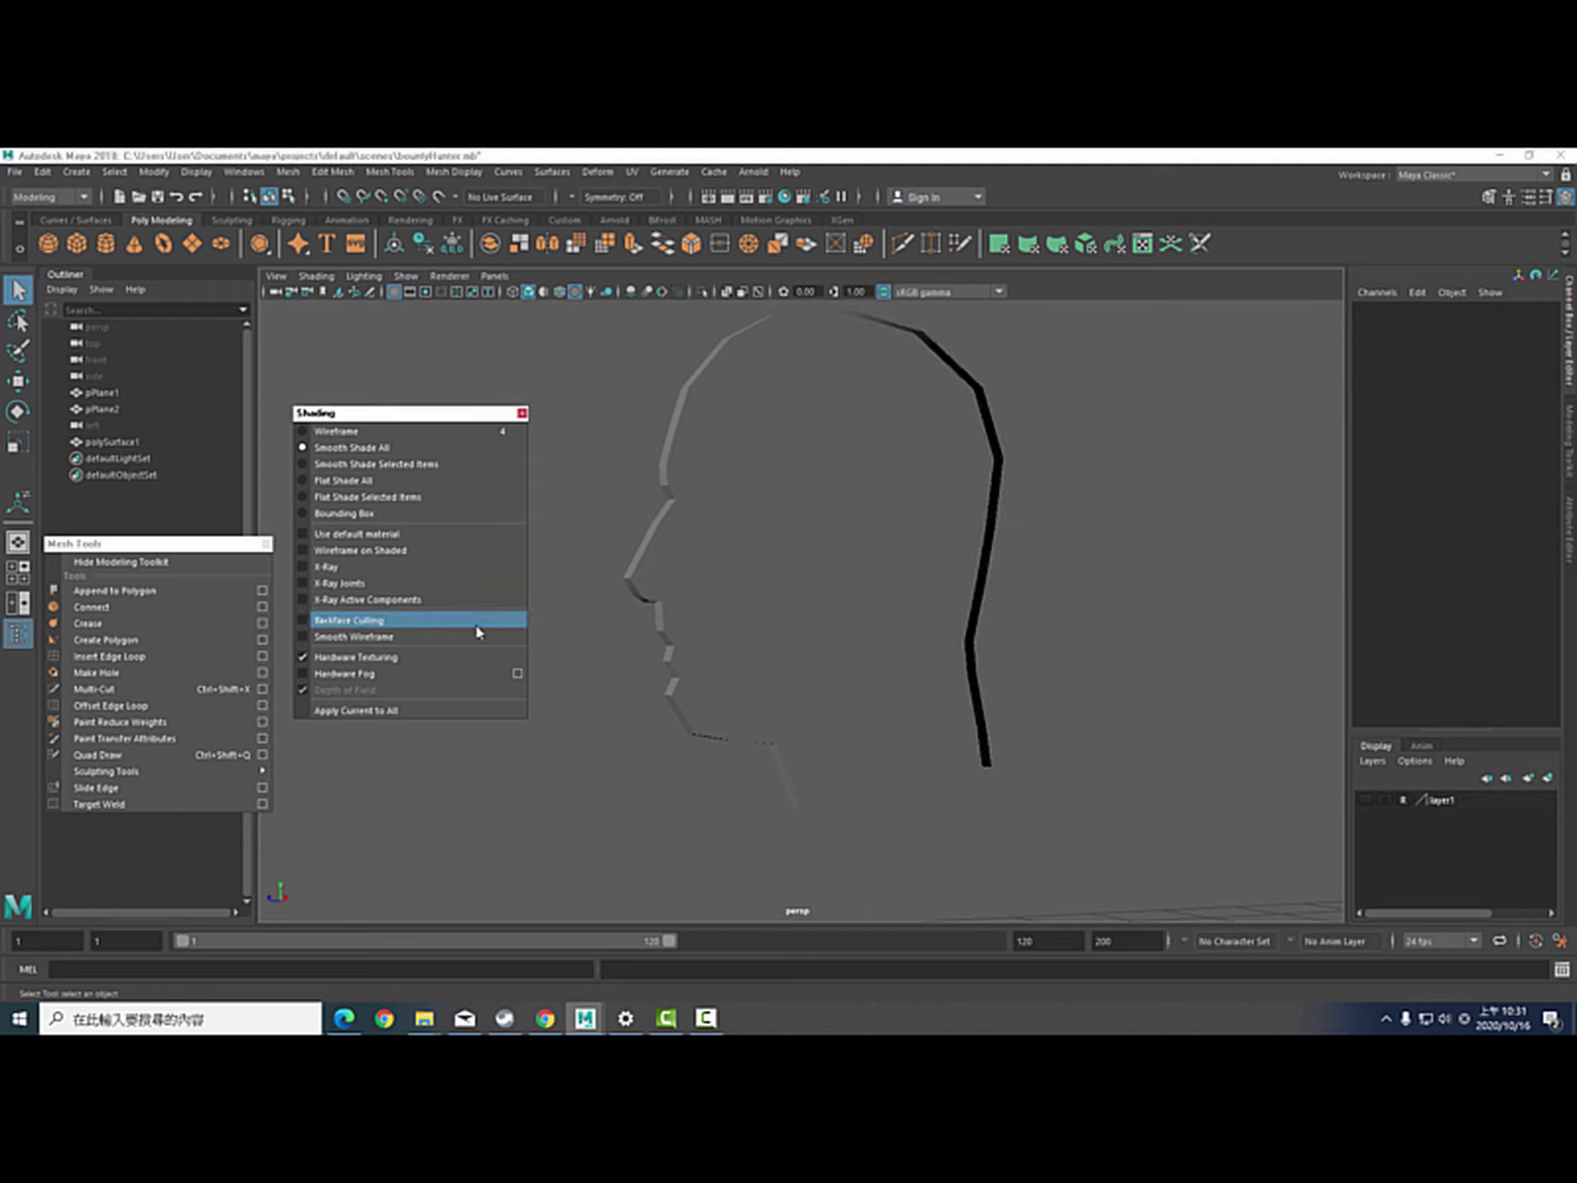
pyautogui.click(479, 624)
pyautogui.keyDown('alt'); pyautogui.moveTo(1019, 676); pyautogui.dragTo(1122, 640); pyautogui.keyUp('alt')
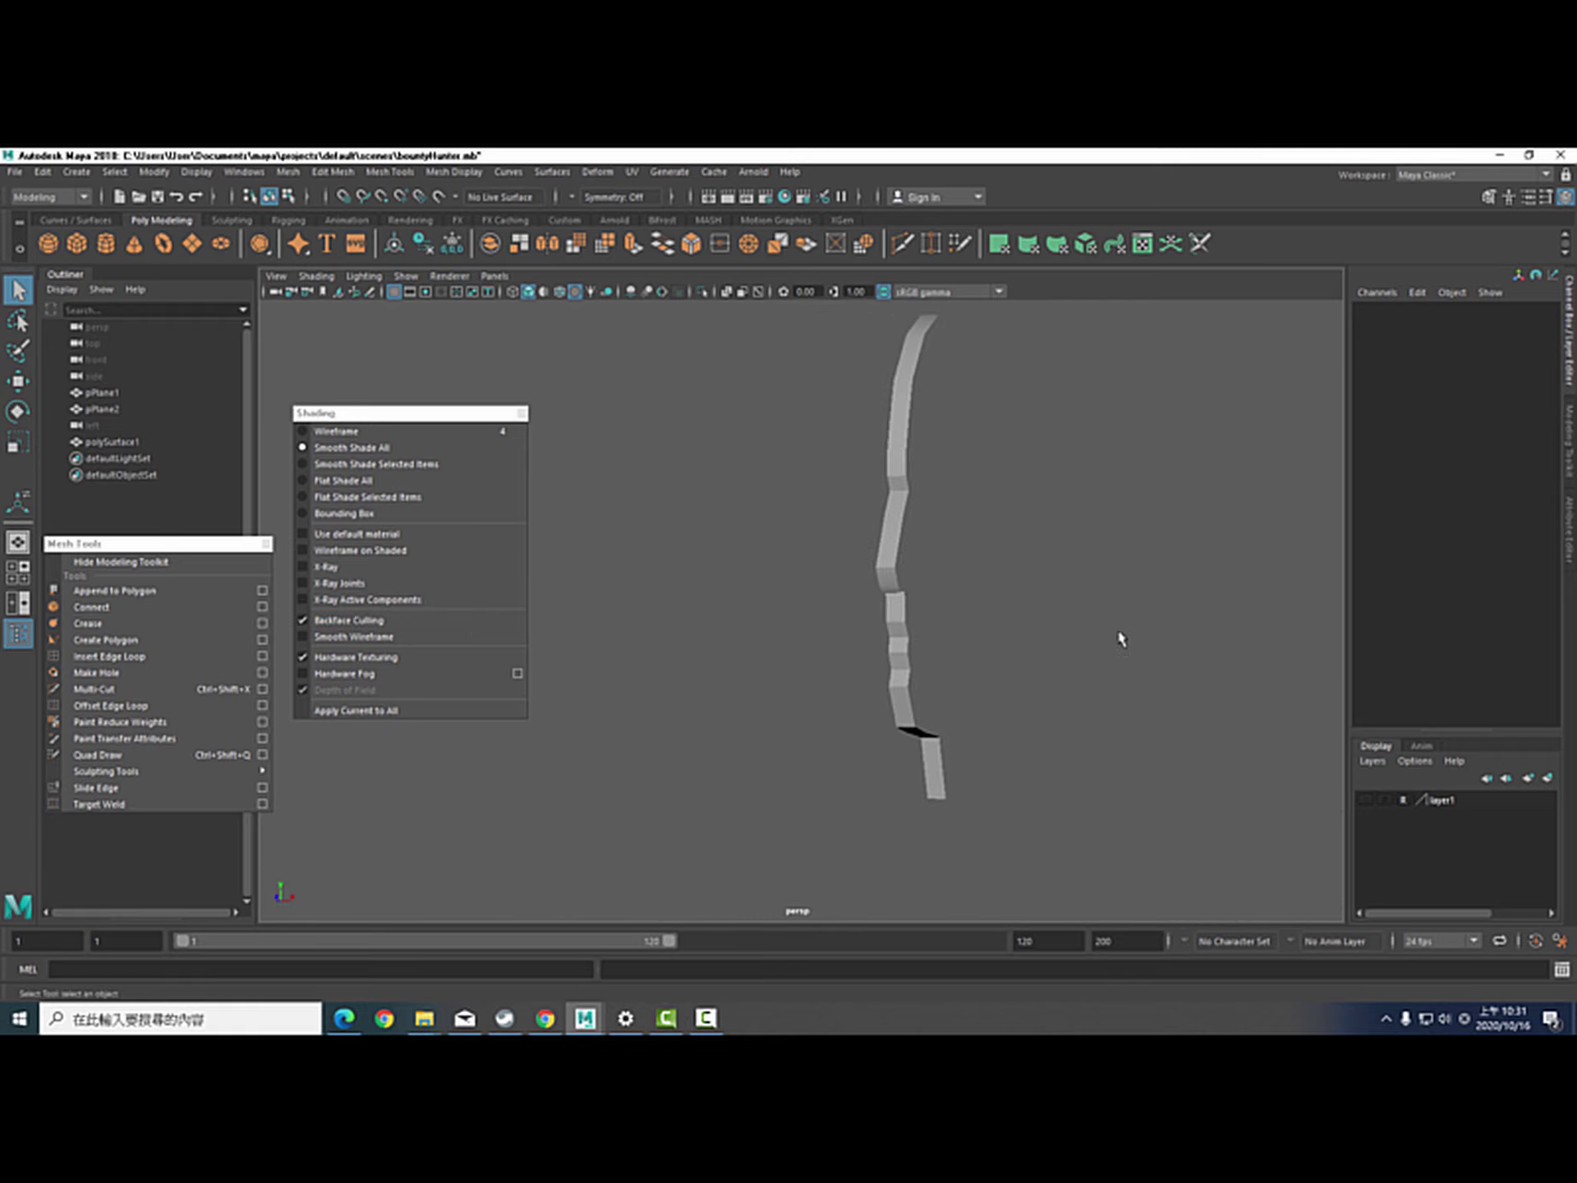
# Display the profile strip's normals to examine their direction, and hide them again
pyautogui.click(888, 426)
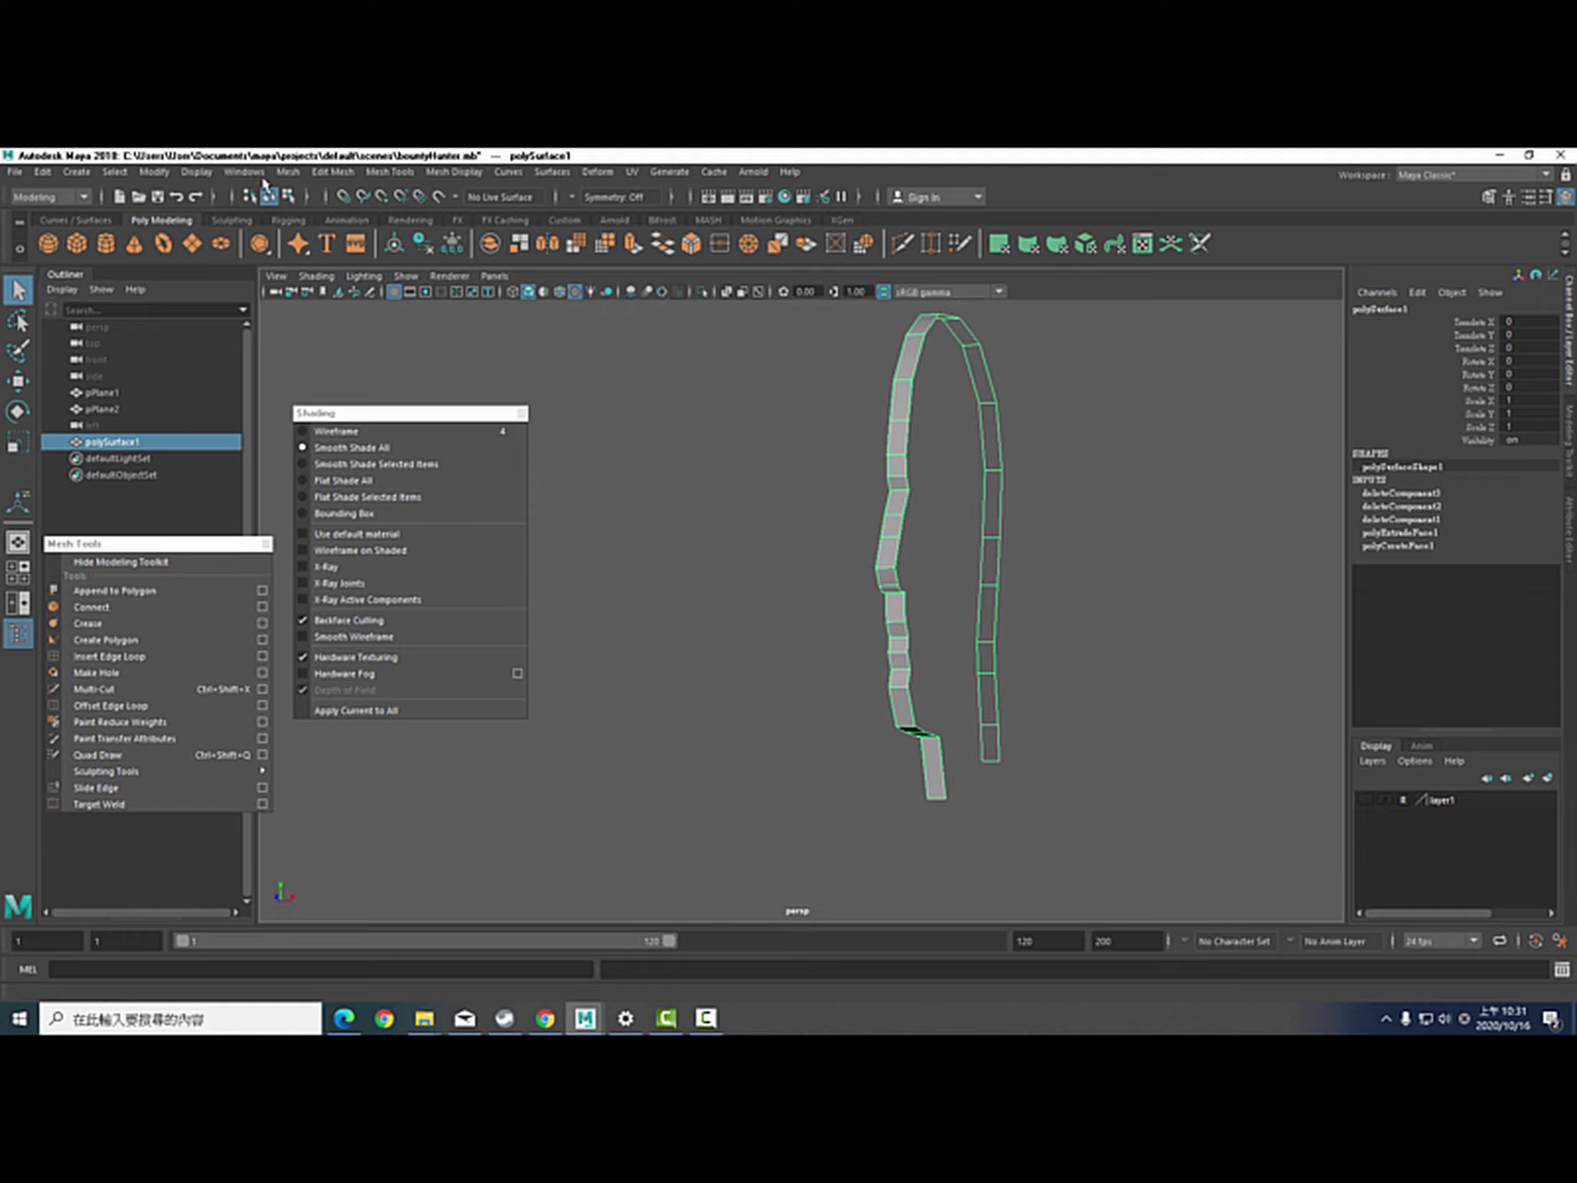
pyautogui.click(197, 172)
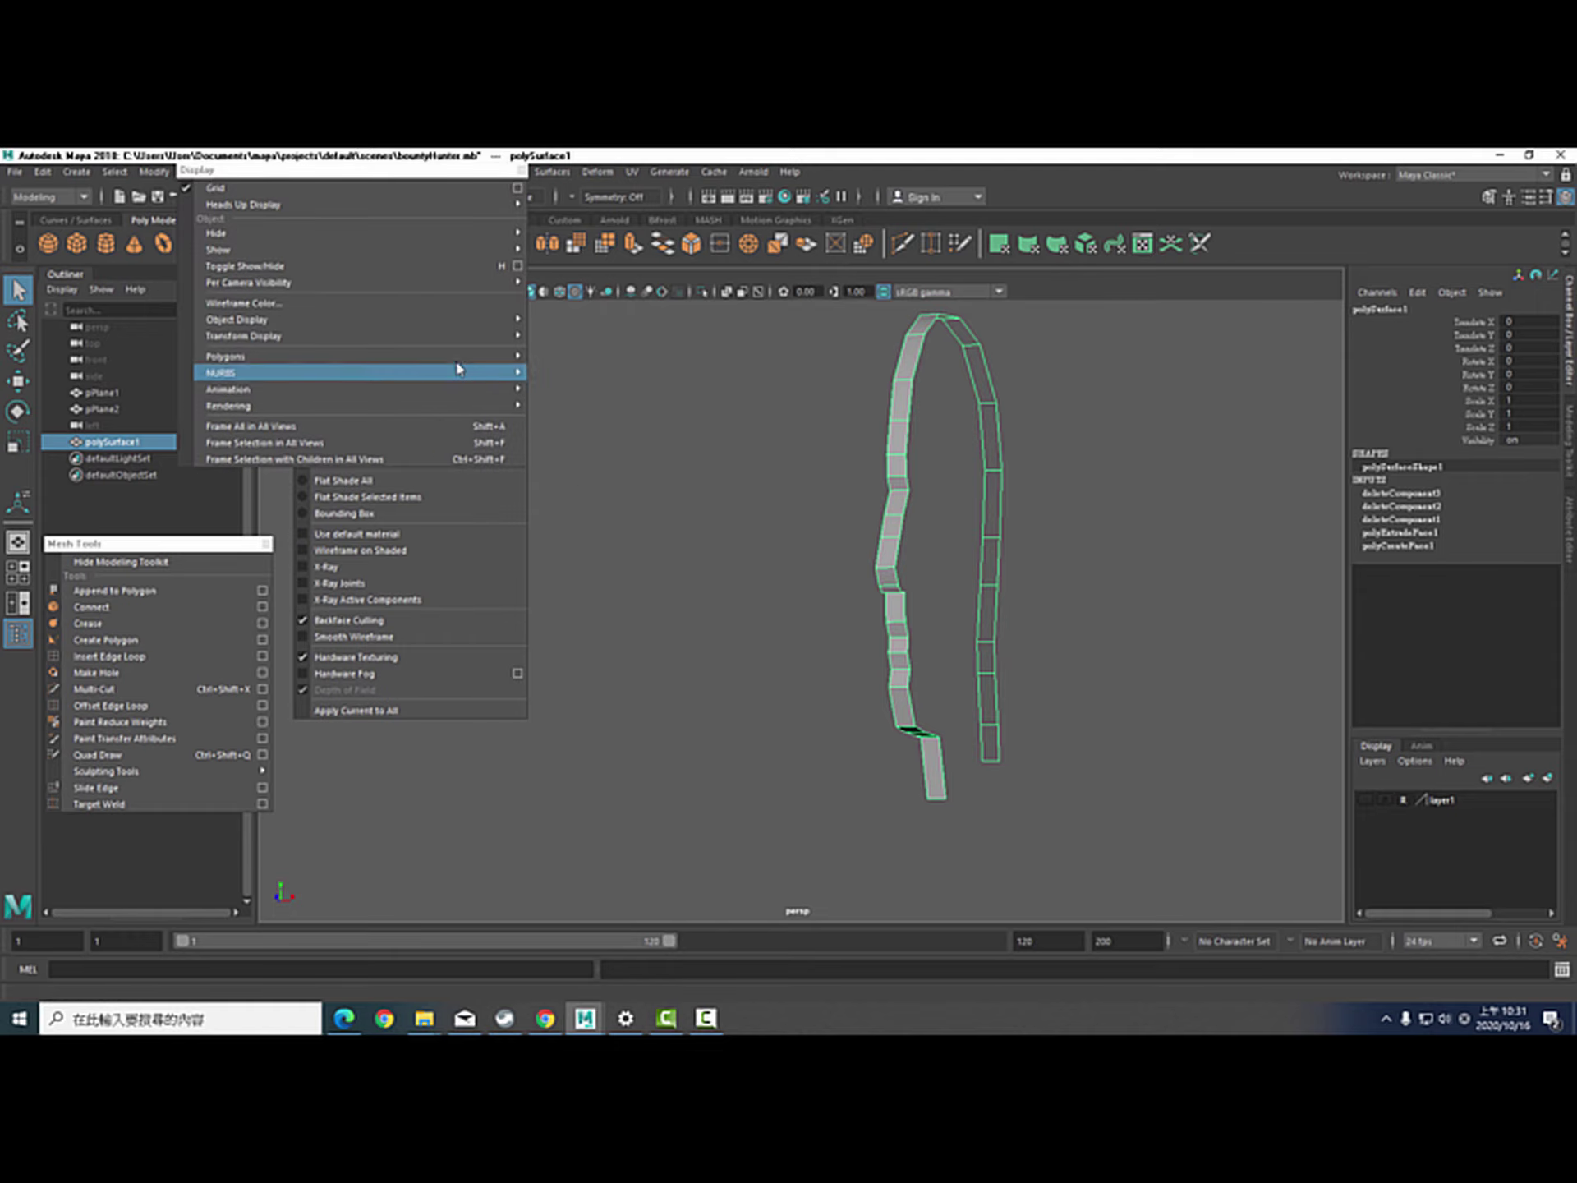
pyautogui.moveTo(465, 358)
pyautogui.click(543, 352)
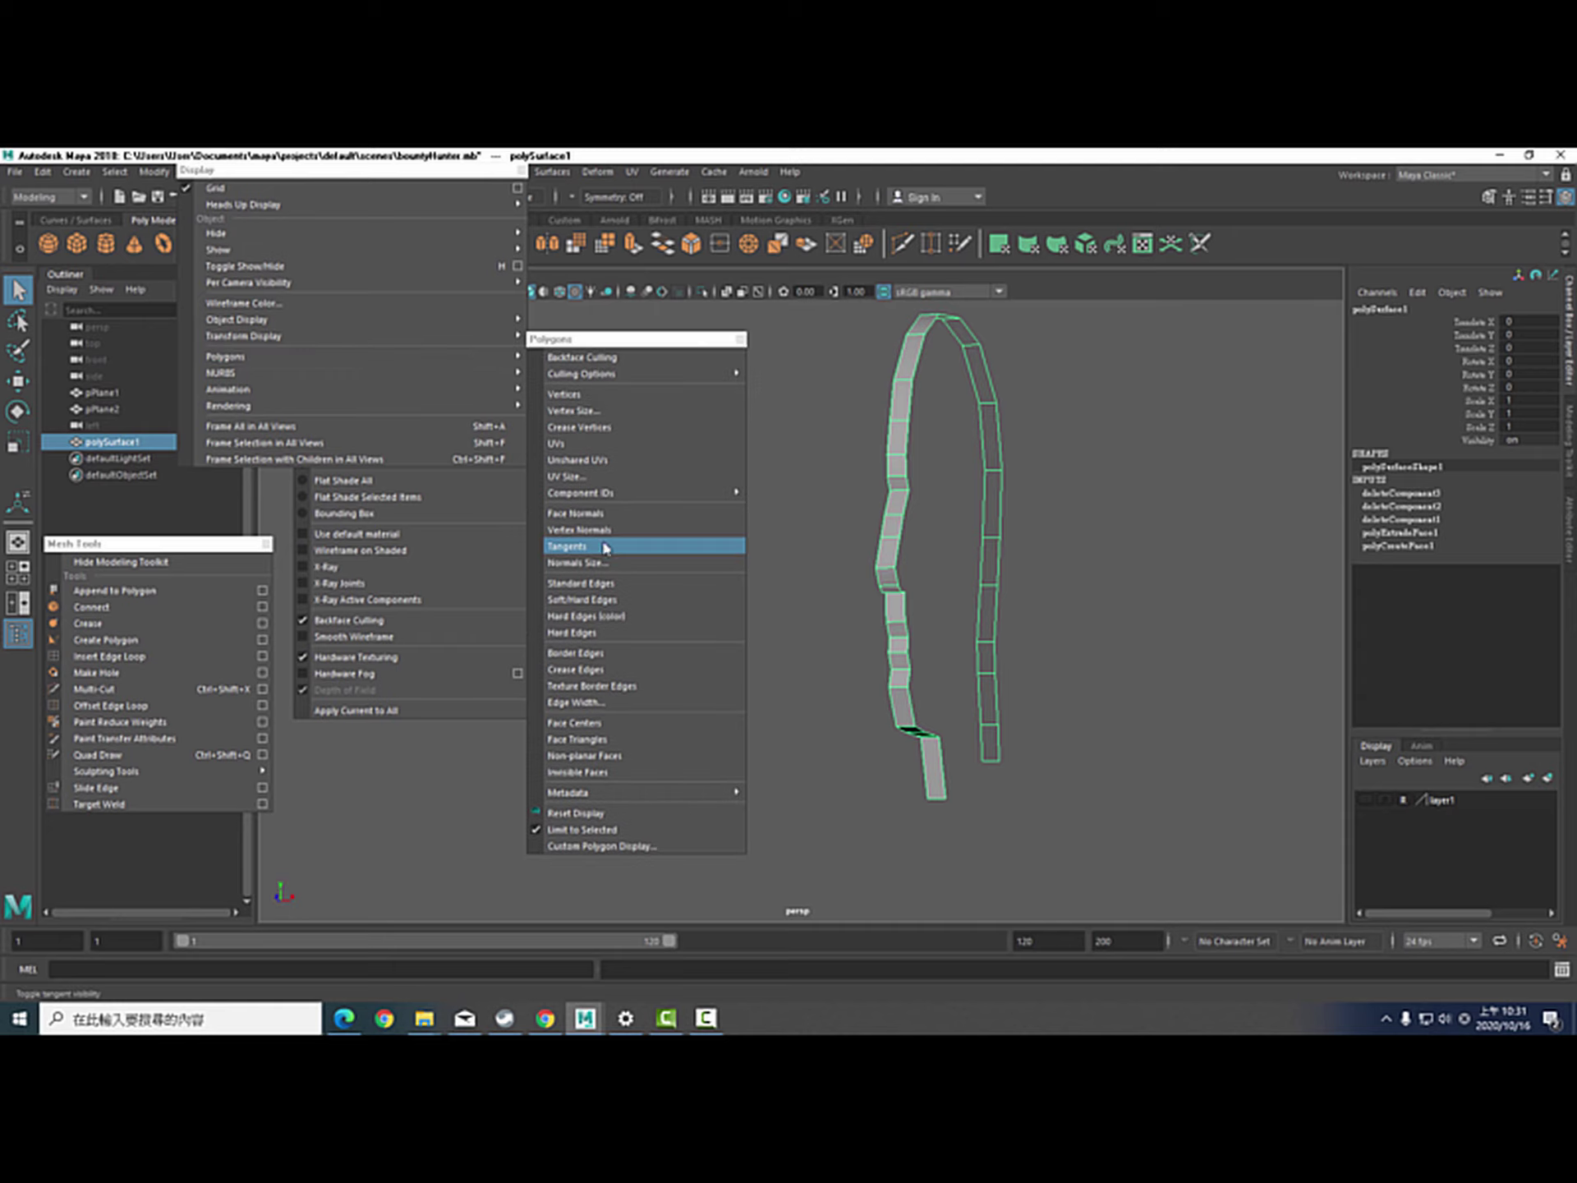
pyautogui.moveTo(623, 502)
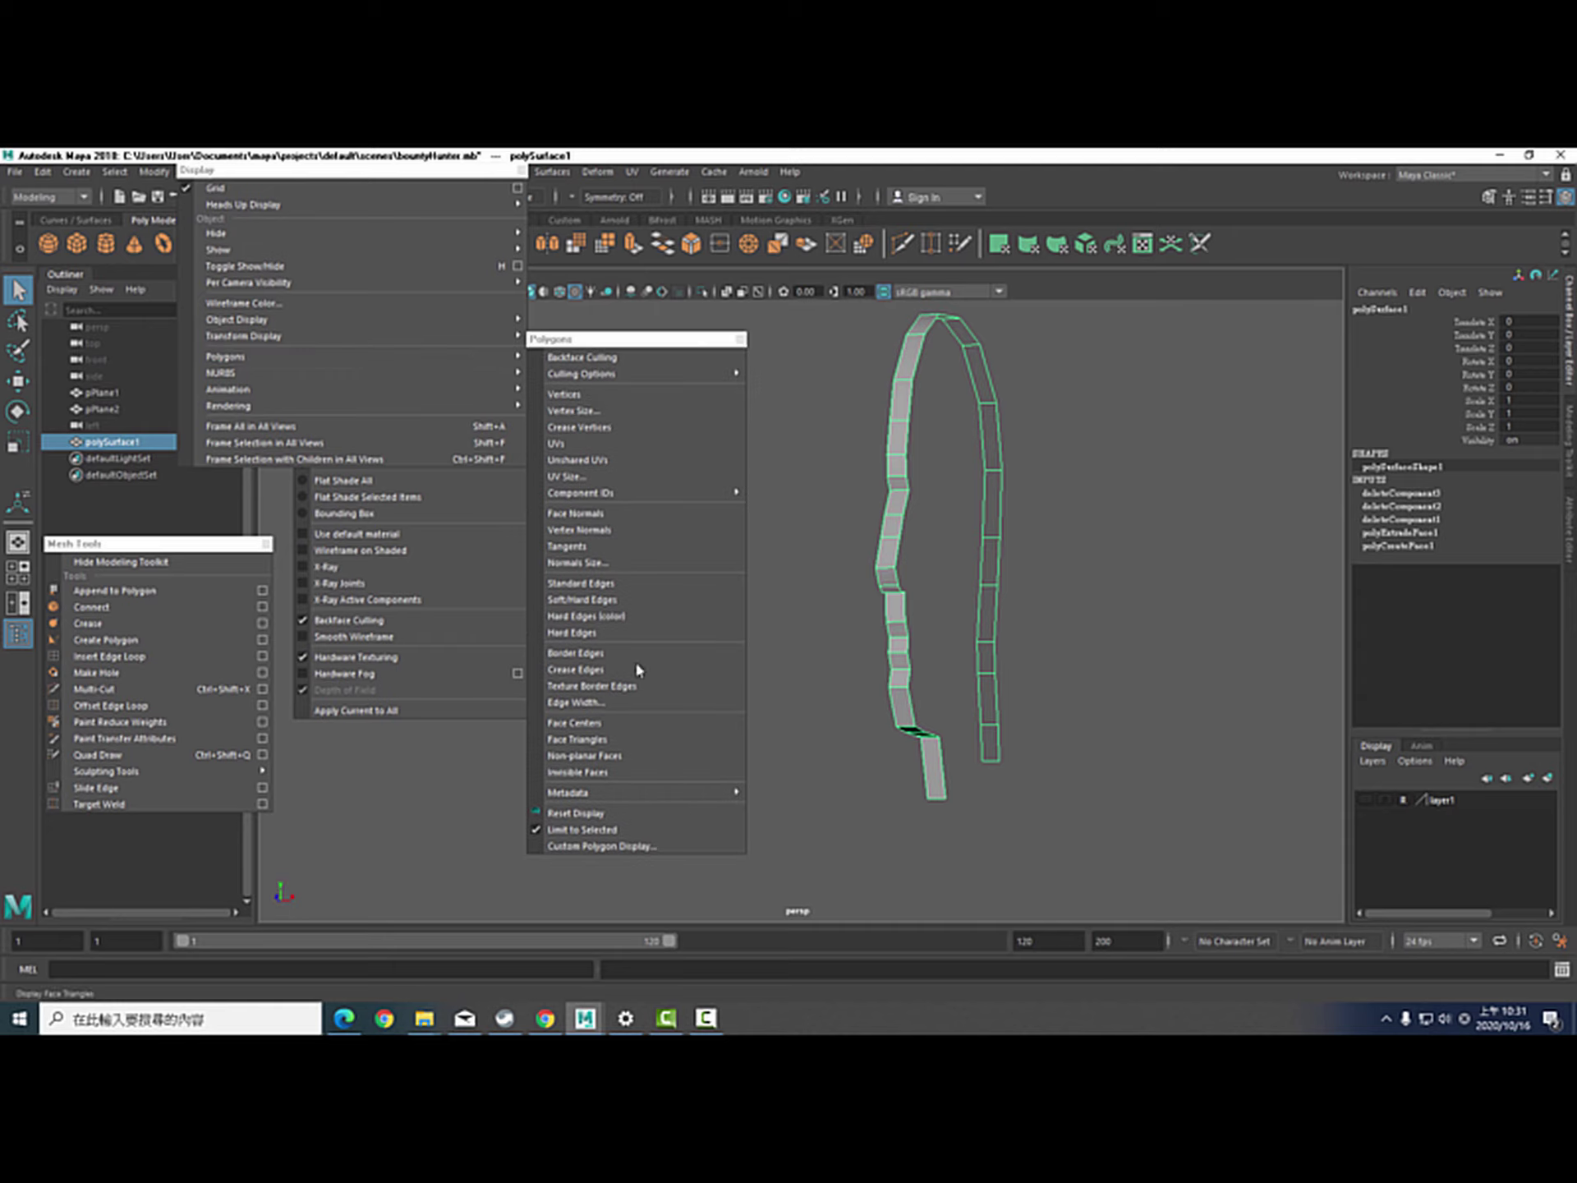
pyautogui.click(633, 529)
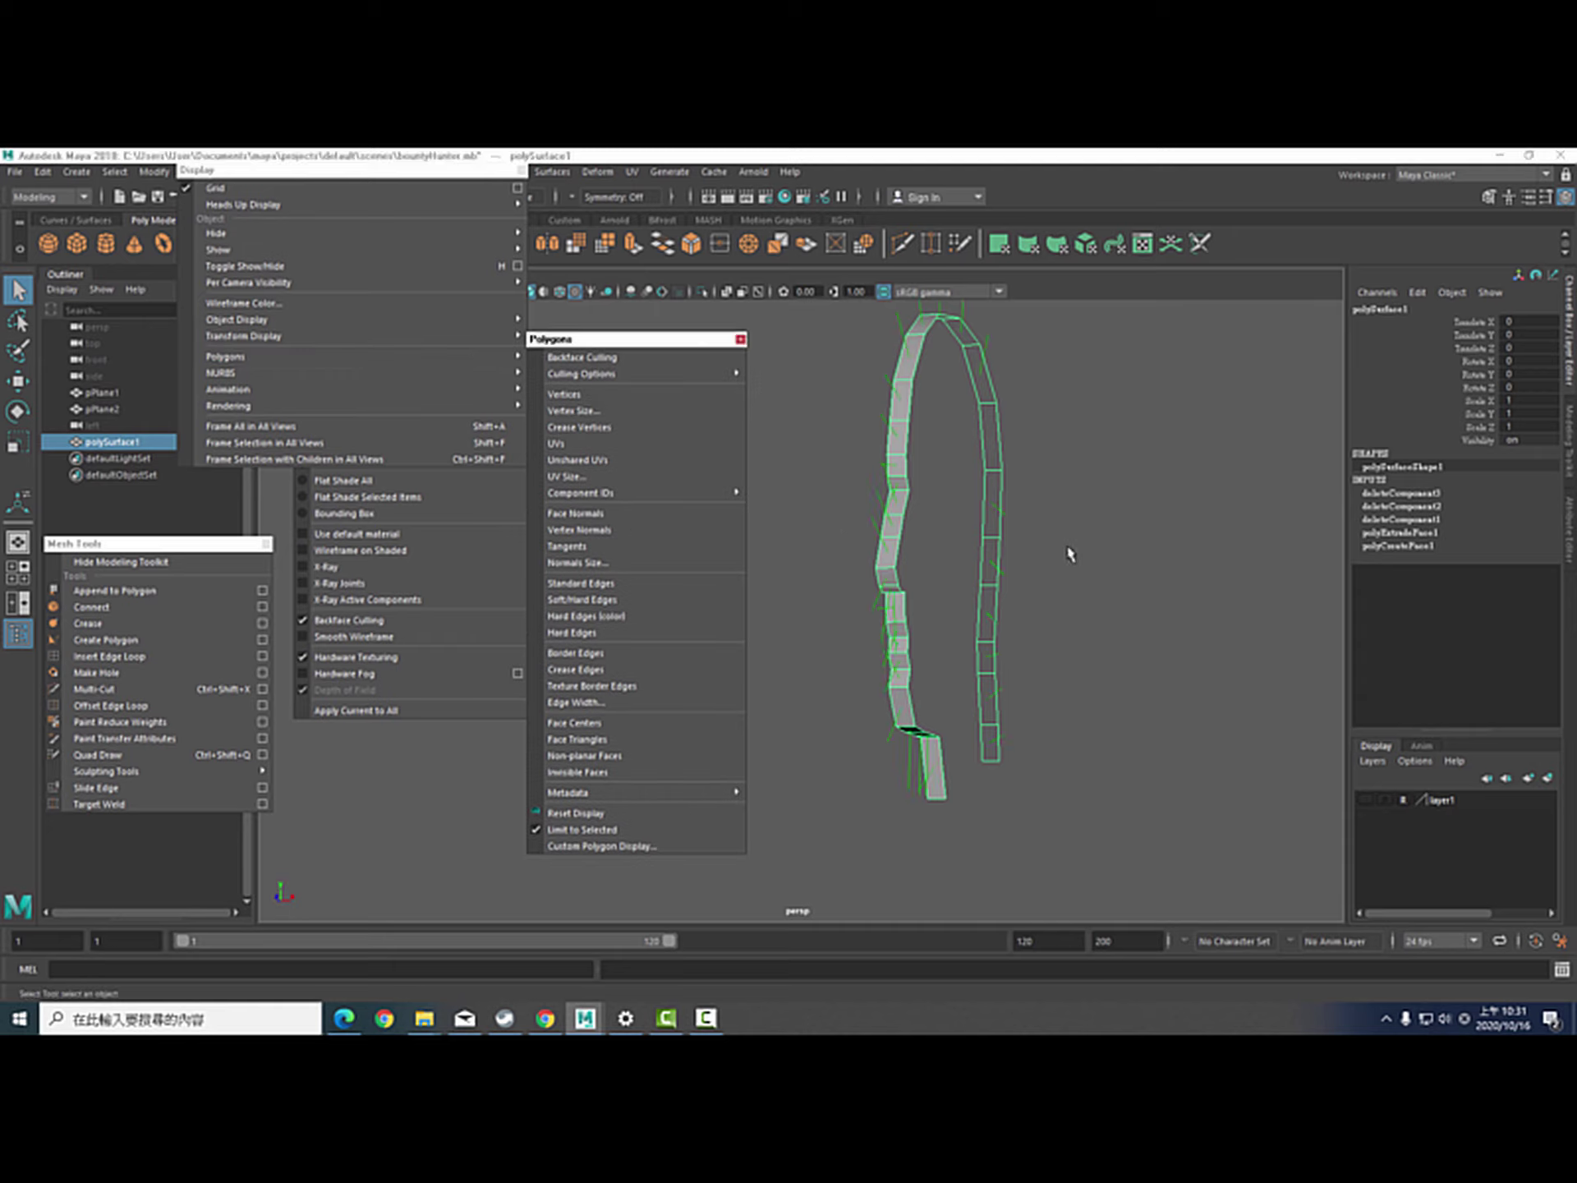
pyautogui.keyDown('alt'); pyautogui.moveTo(822, 559); pyautogui.dragTo(992, 579); pyautogui.keyUp('alt')
pyautogui.click(679, 520)
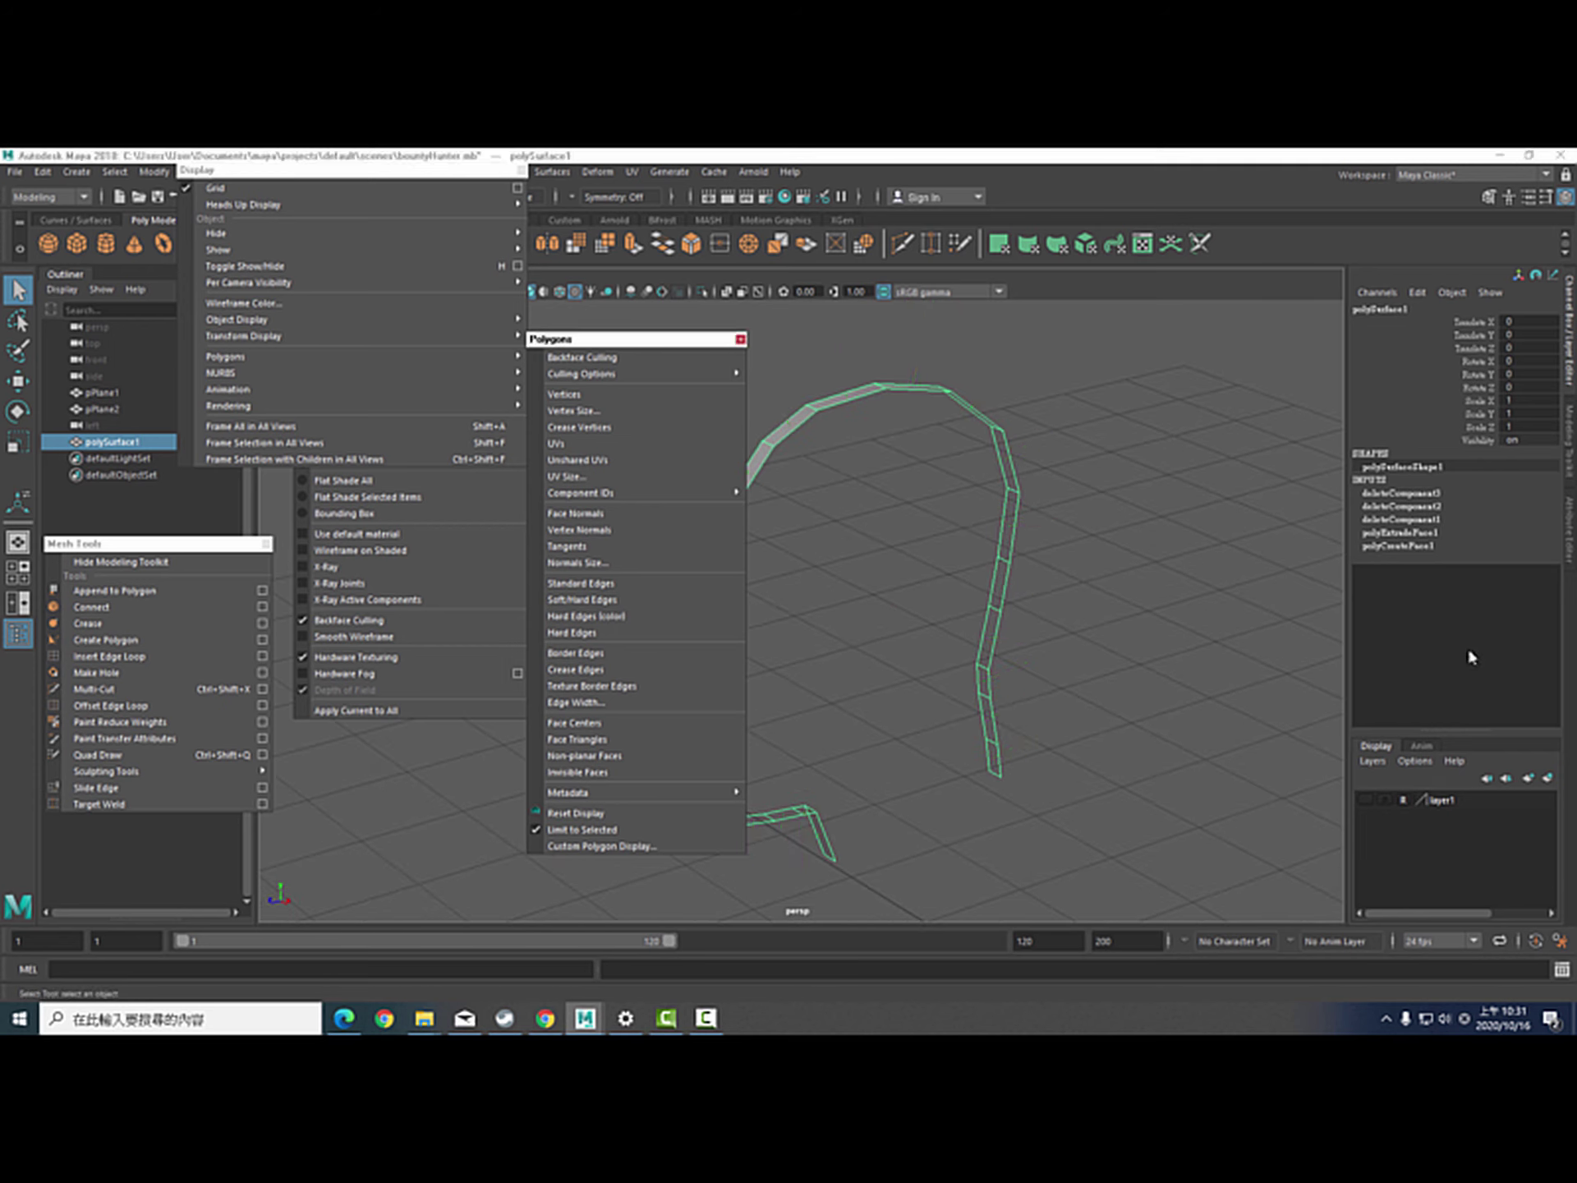
pyautogui.moveTo(1204, 633)
pyautogui.keyDown('alt'); pyautogui.mouseDown()
pyautogui.moveTo(1274, 617)
pyautogui.moveTo(1229, 663)
pyautogui.moveTo(1219, 638)
pyautogui.mouseUp(); pyautogui.keyUp('alt')
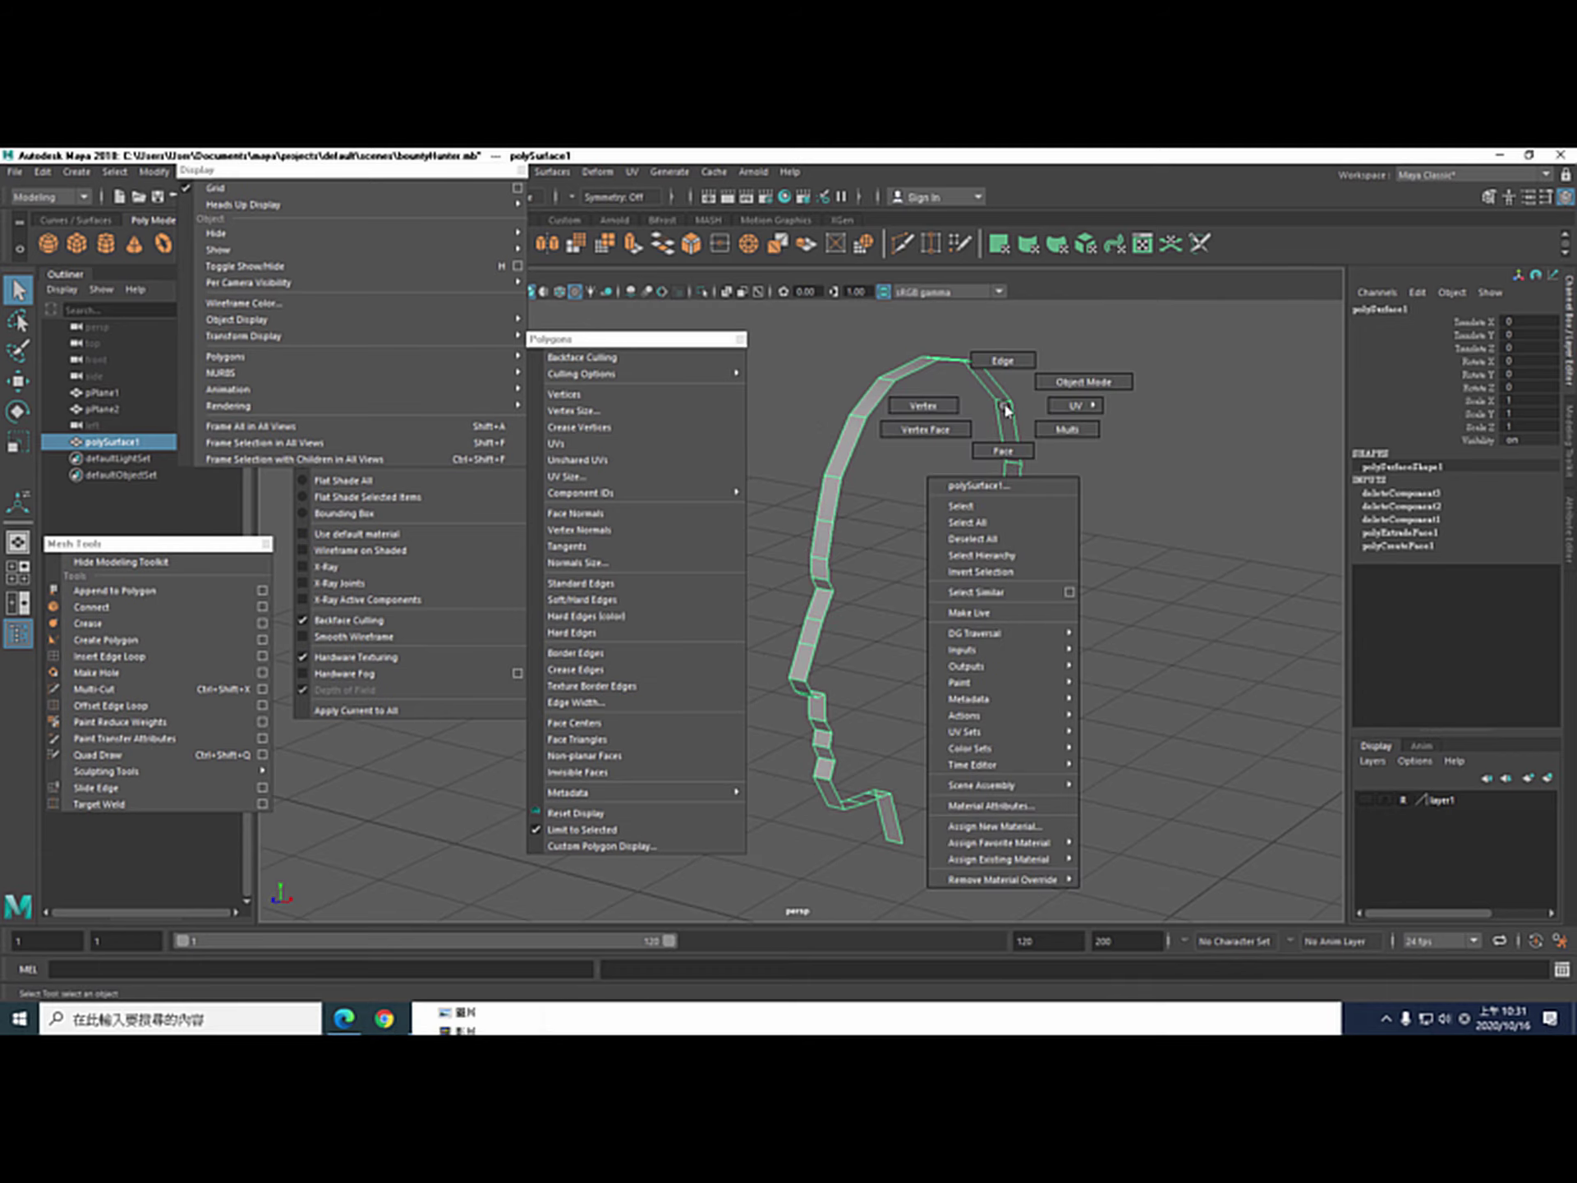
# Reverse the normals of the profile strip, moving the detached Display window out of the way
pyautogui.moveTo(1003, 405); pyautogui.dragTo(1039, 352, button='right')
pyautogui.moveTo(463, 176); pyautogui.dragTo(393, 282)
pyautogui.moveTo(897, 374); pyautogui.dragTo(1029, 349, button='right')
pyautogui.click(912, 371)
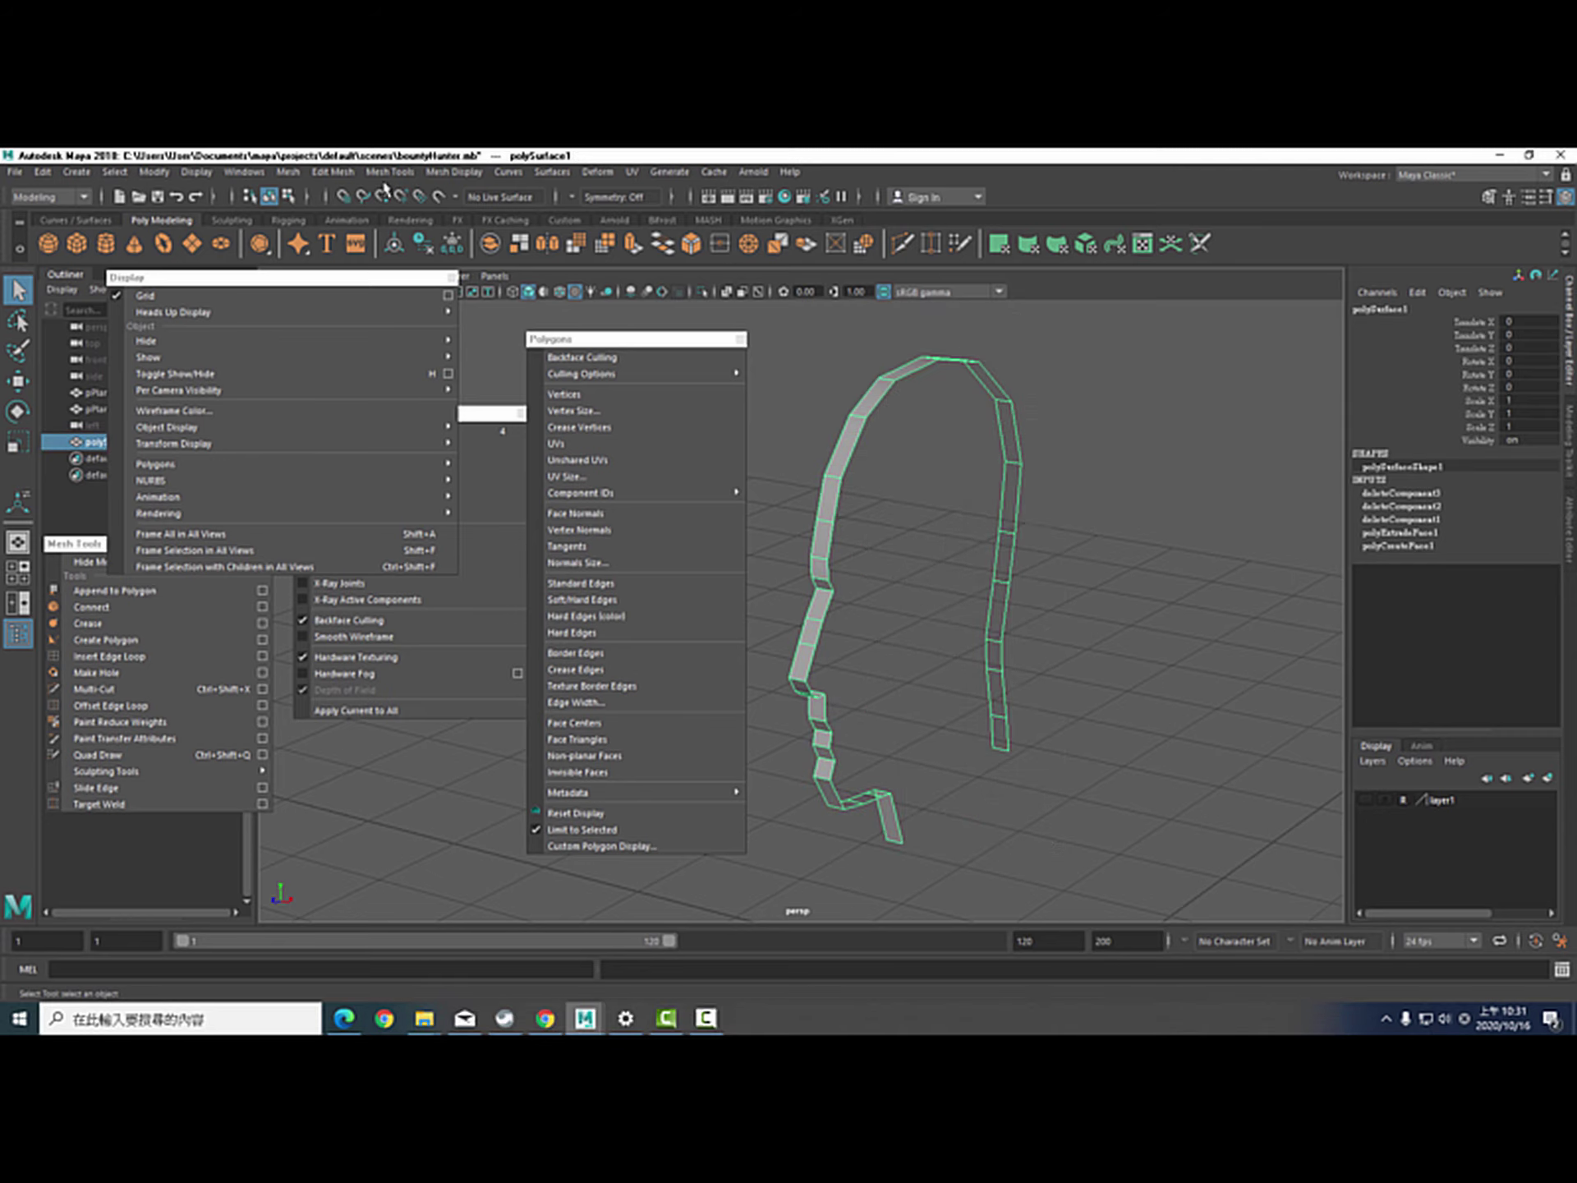
pyautogui.click(452, 174)
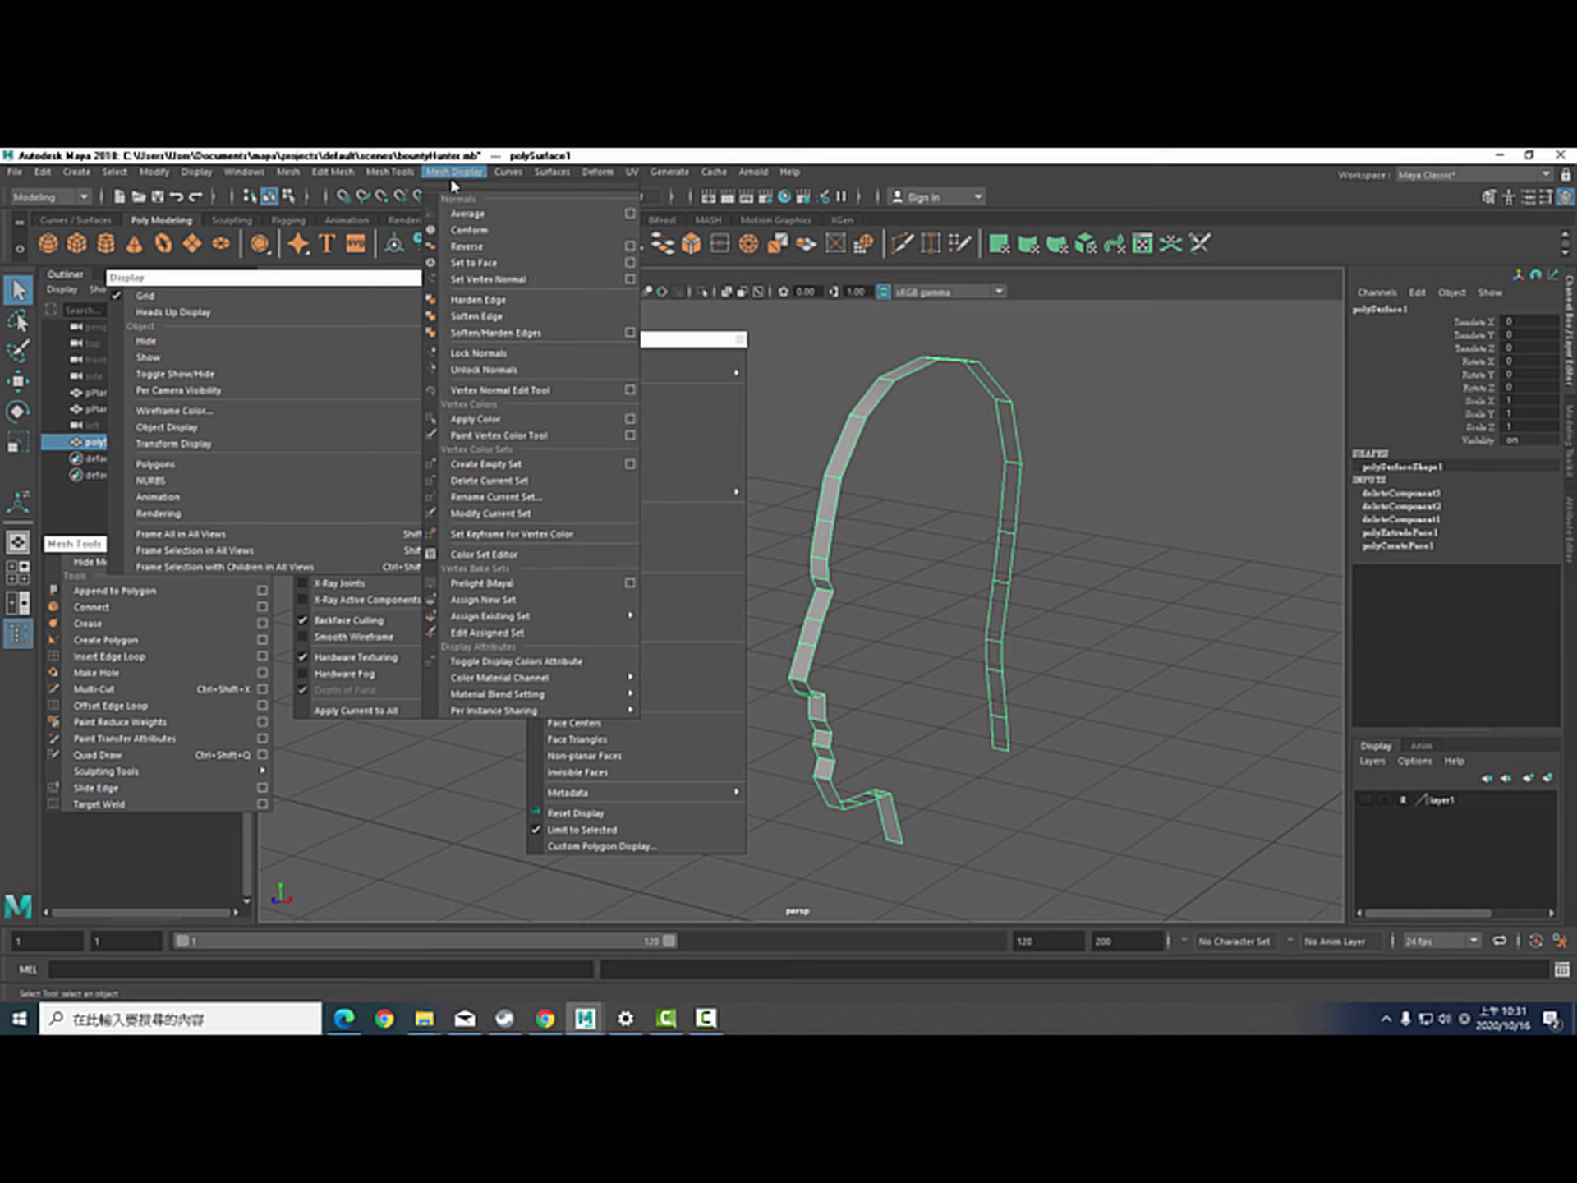
pyautogui.click(472, 225)
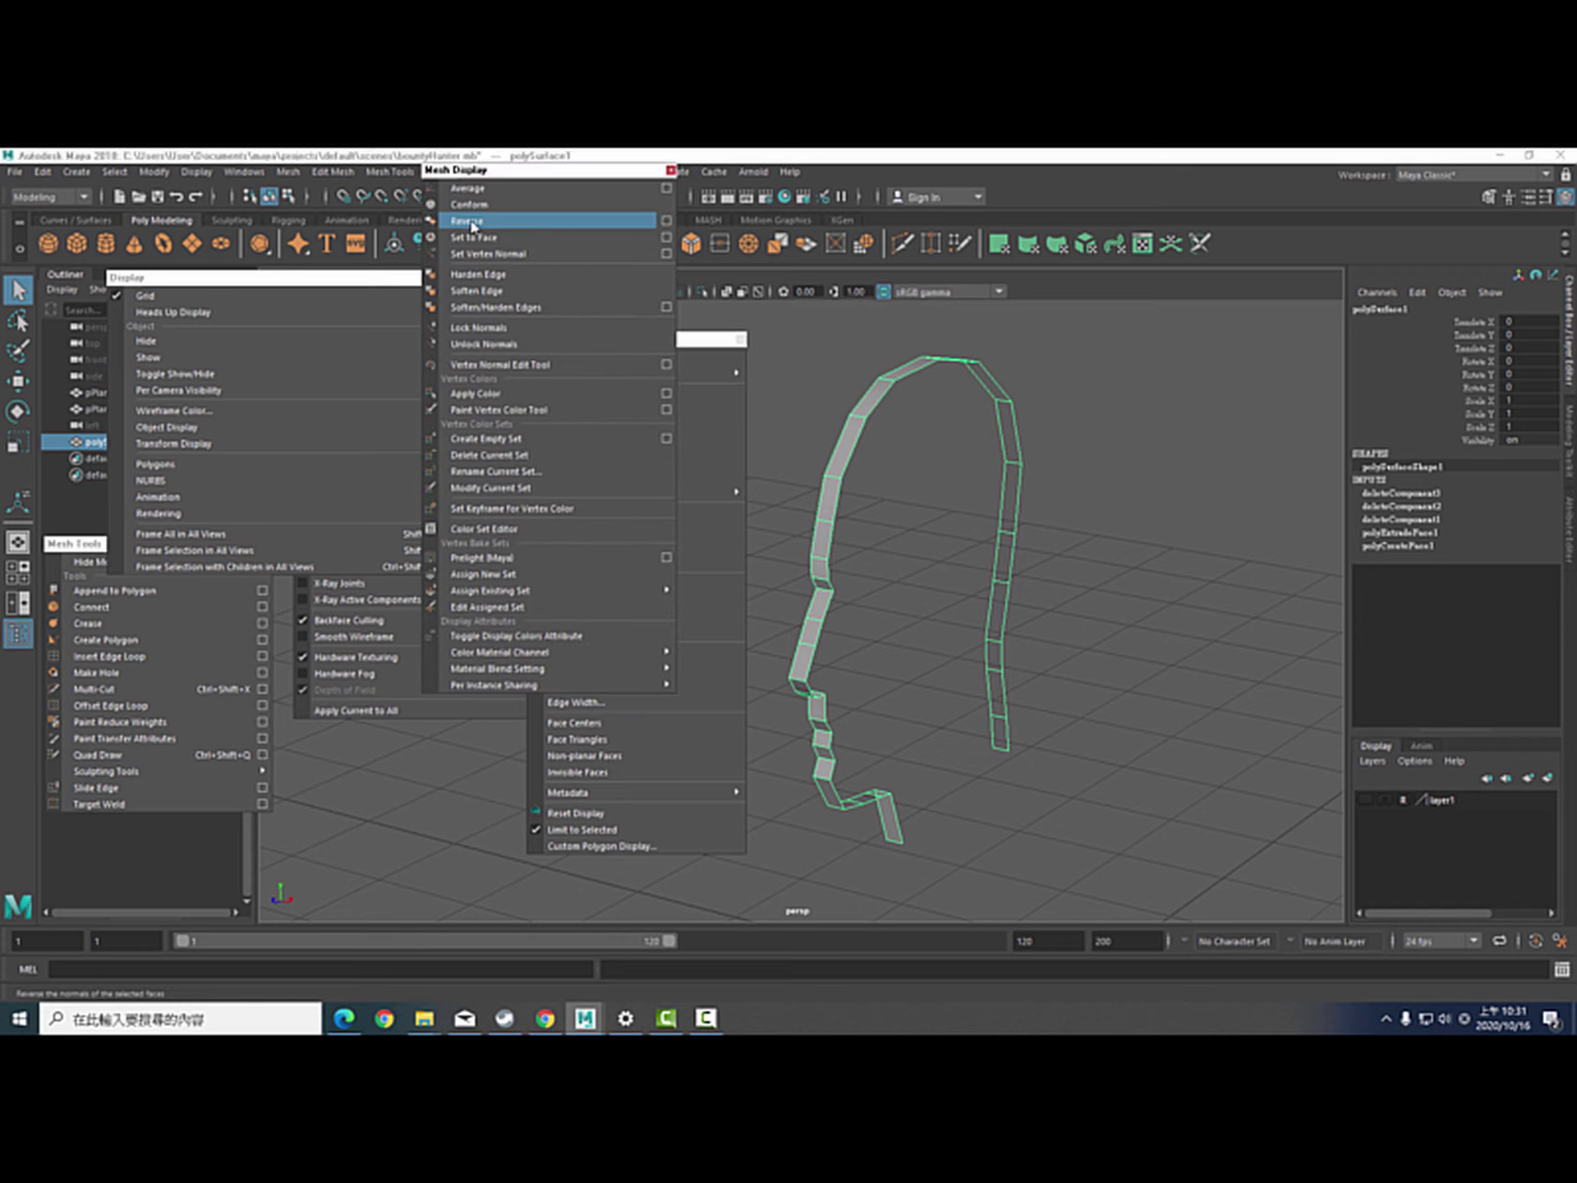
pyautogui.click(1145, 471)
pyautogui.keyDown('alt'); pyautogui.moveTo(1107, 579); pyautogui.dragTo(992, 412); pyautogui.keyUp('alt')
pyautogui.click(992, 412)
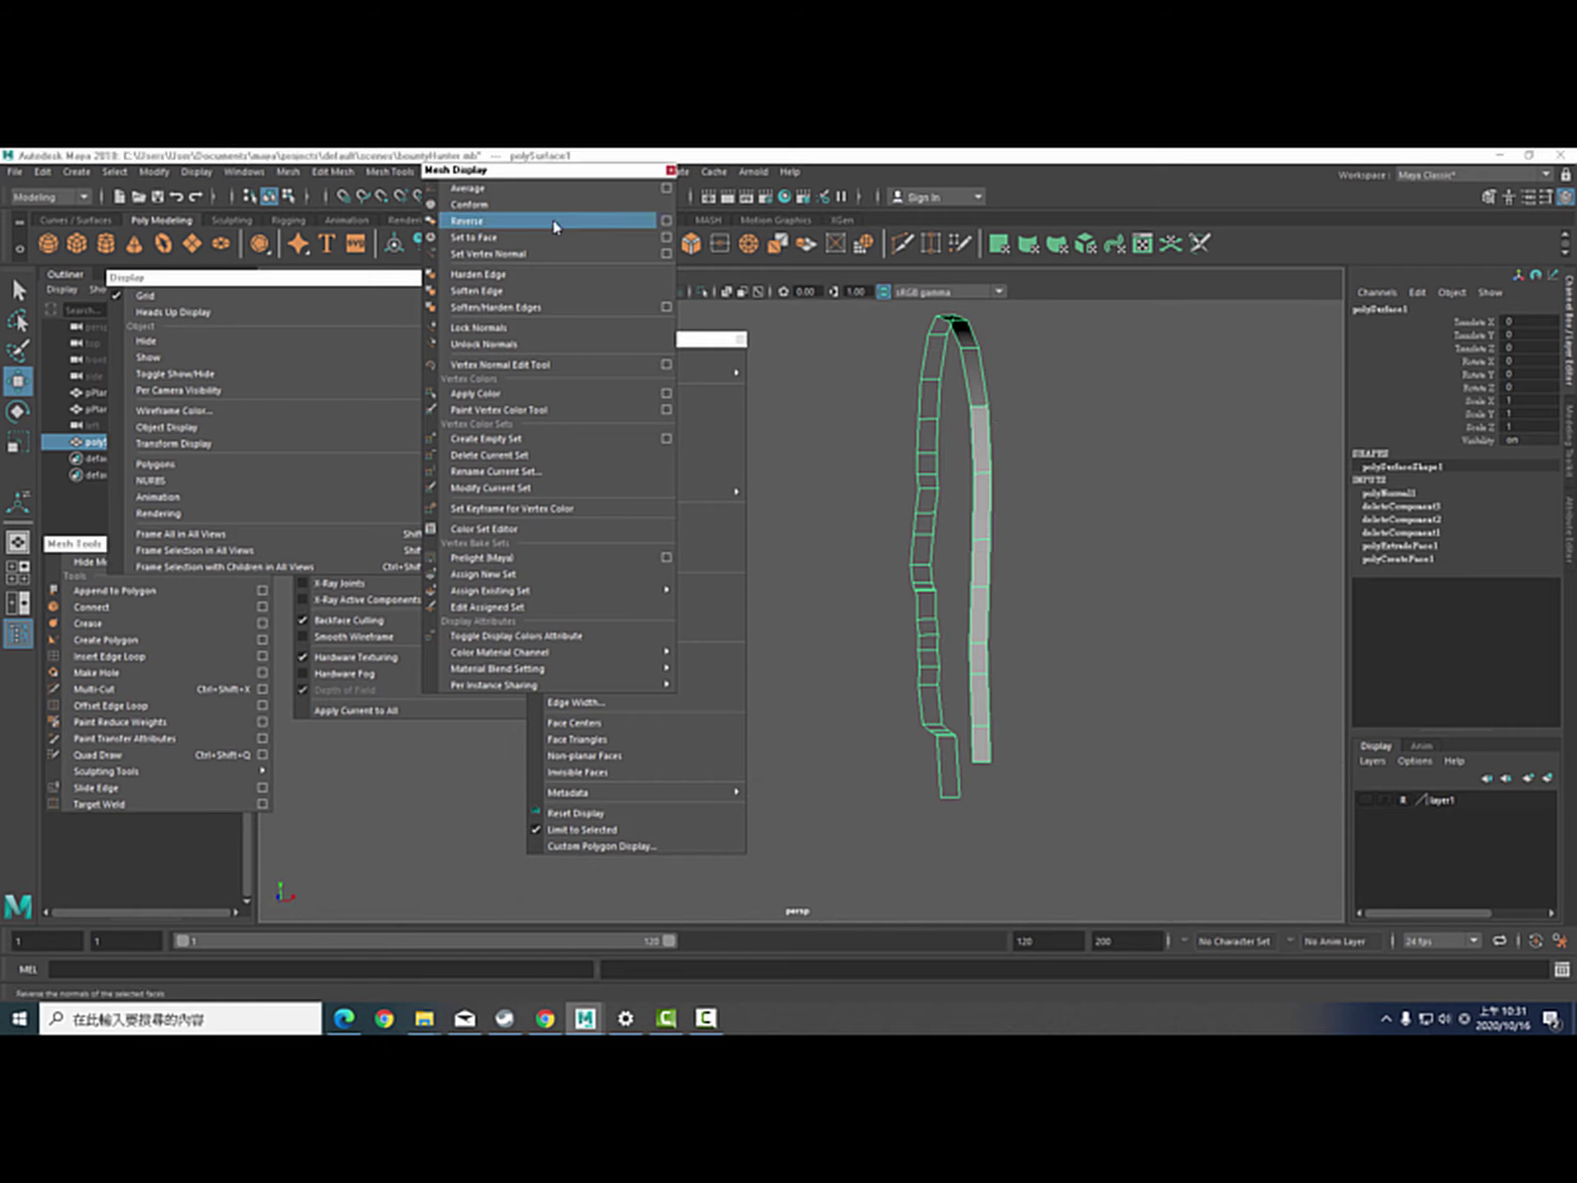
# Reverse the normals of the whole profile strip once more and deselect it
pyautogui.click(472, 221)
pyautogui.click(990, 481)
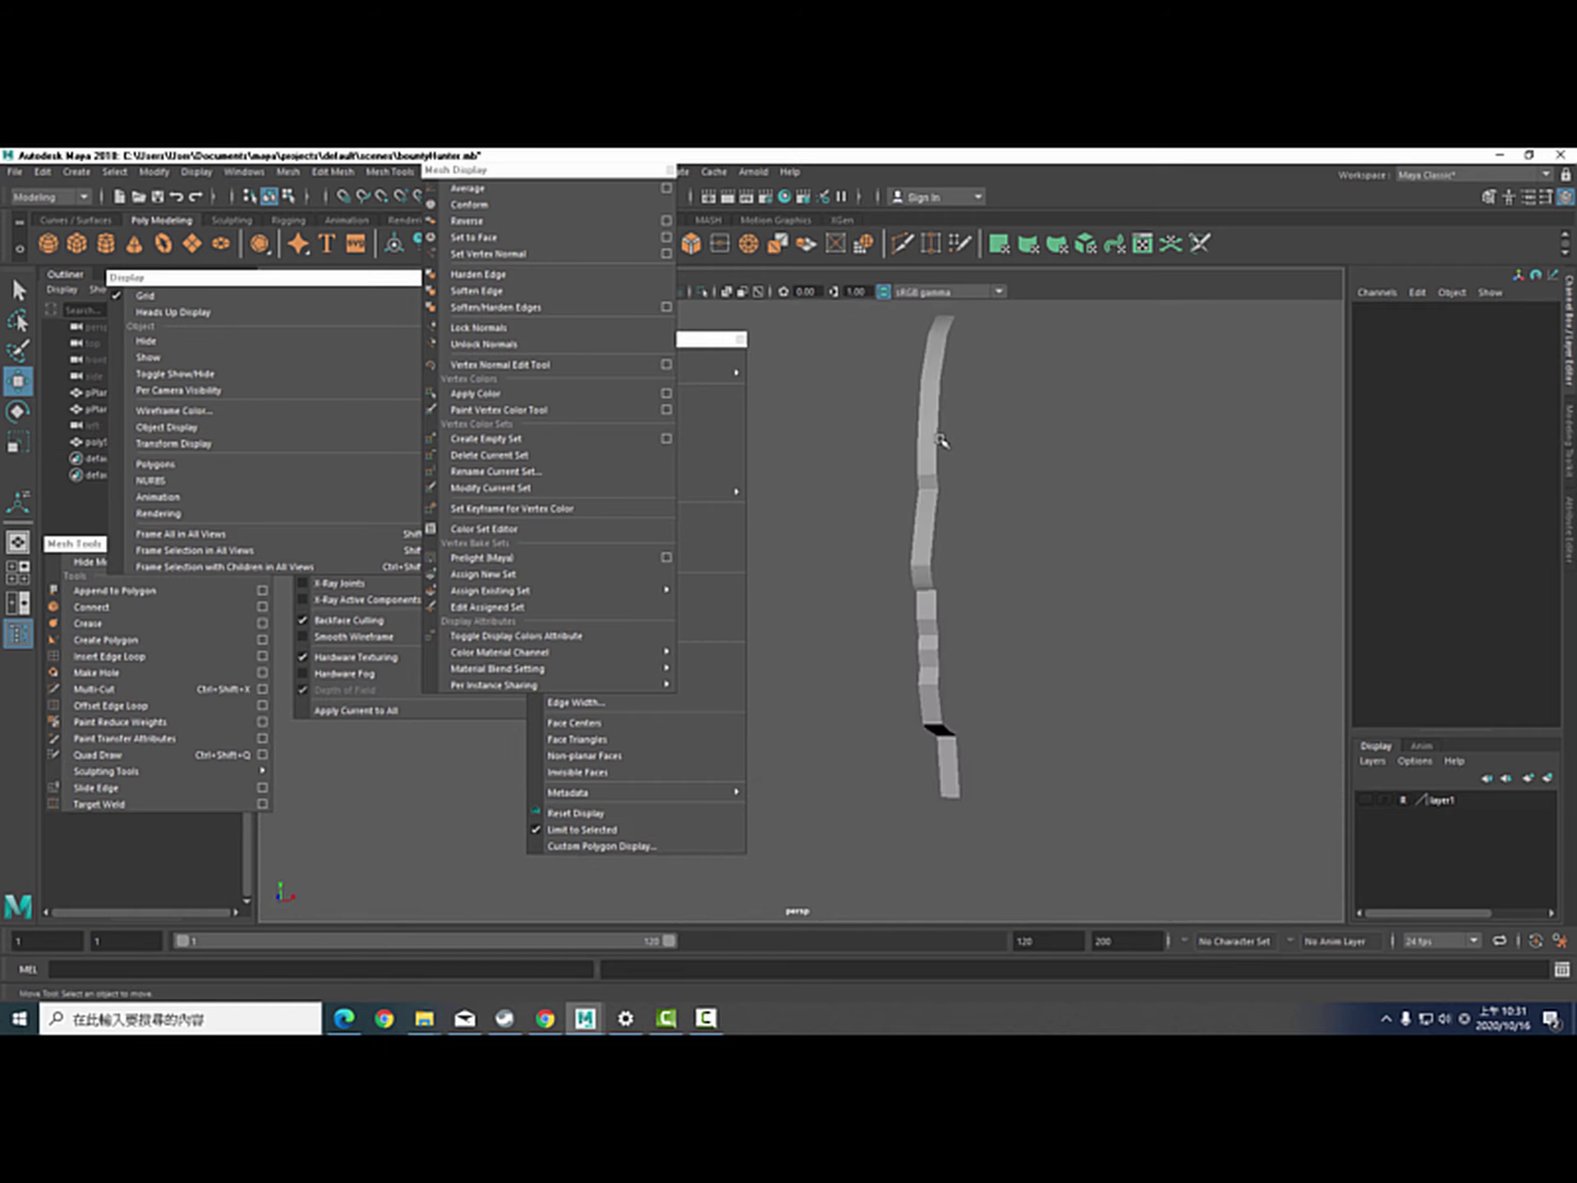
# Reverse the normal of a single forehead face on the profile strip, view it from the opposite side and reverse it back
pyautogui.click(943, 444)
pyautogui.moveTo(939, 440); pyautogui.dragTo(935, 456, button='right')
pyautogui.click(933, 448)
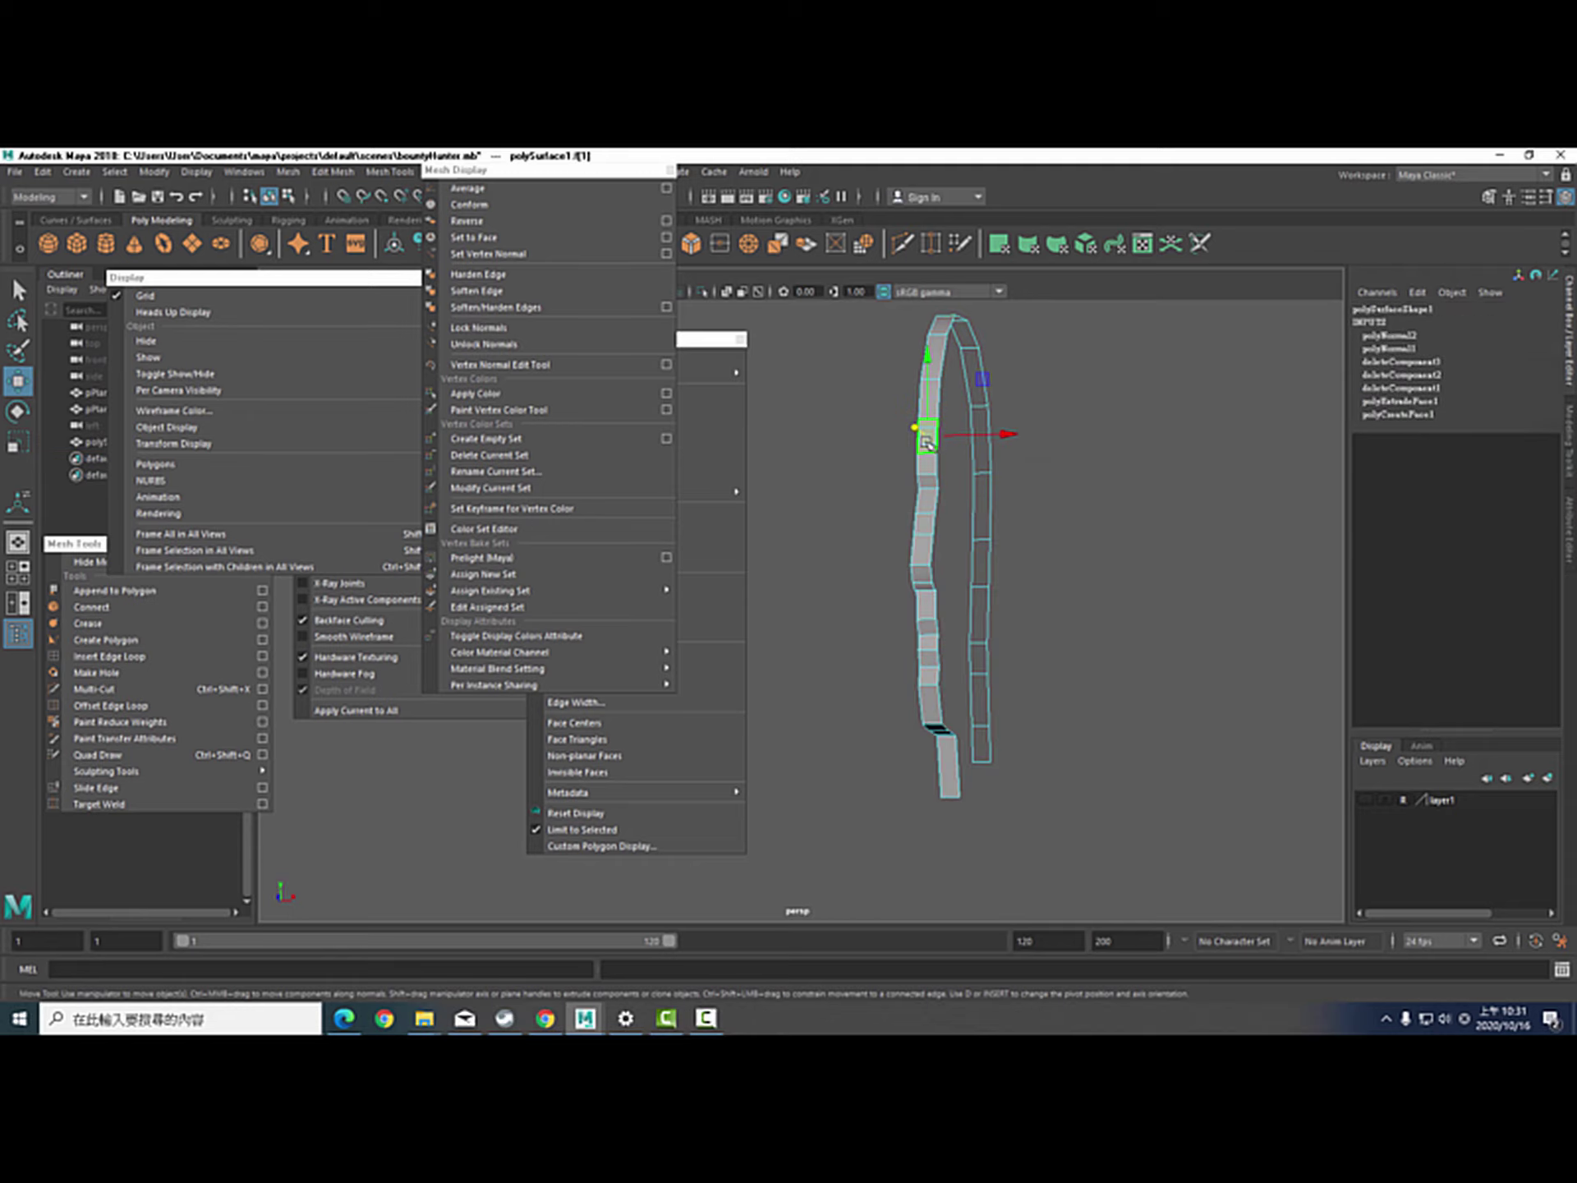
pyautogui.click(572, 226)
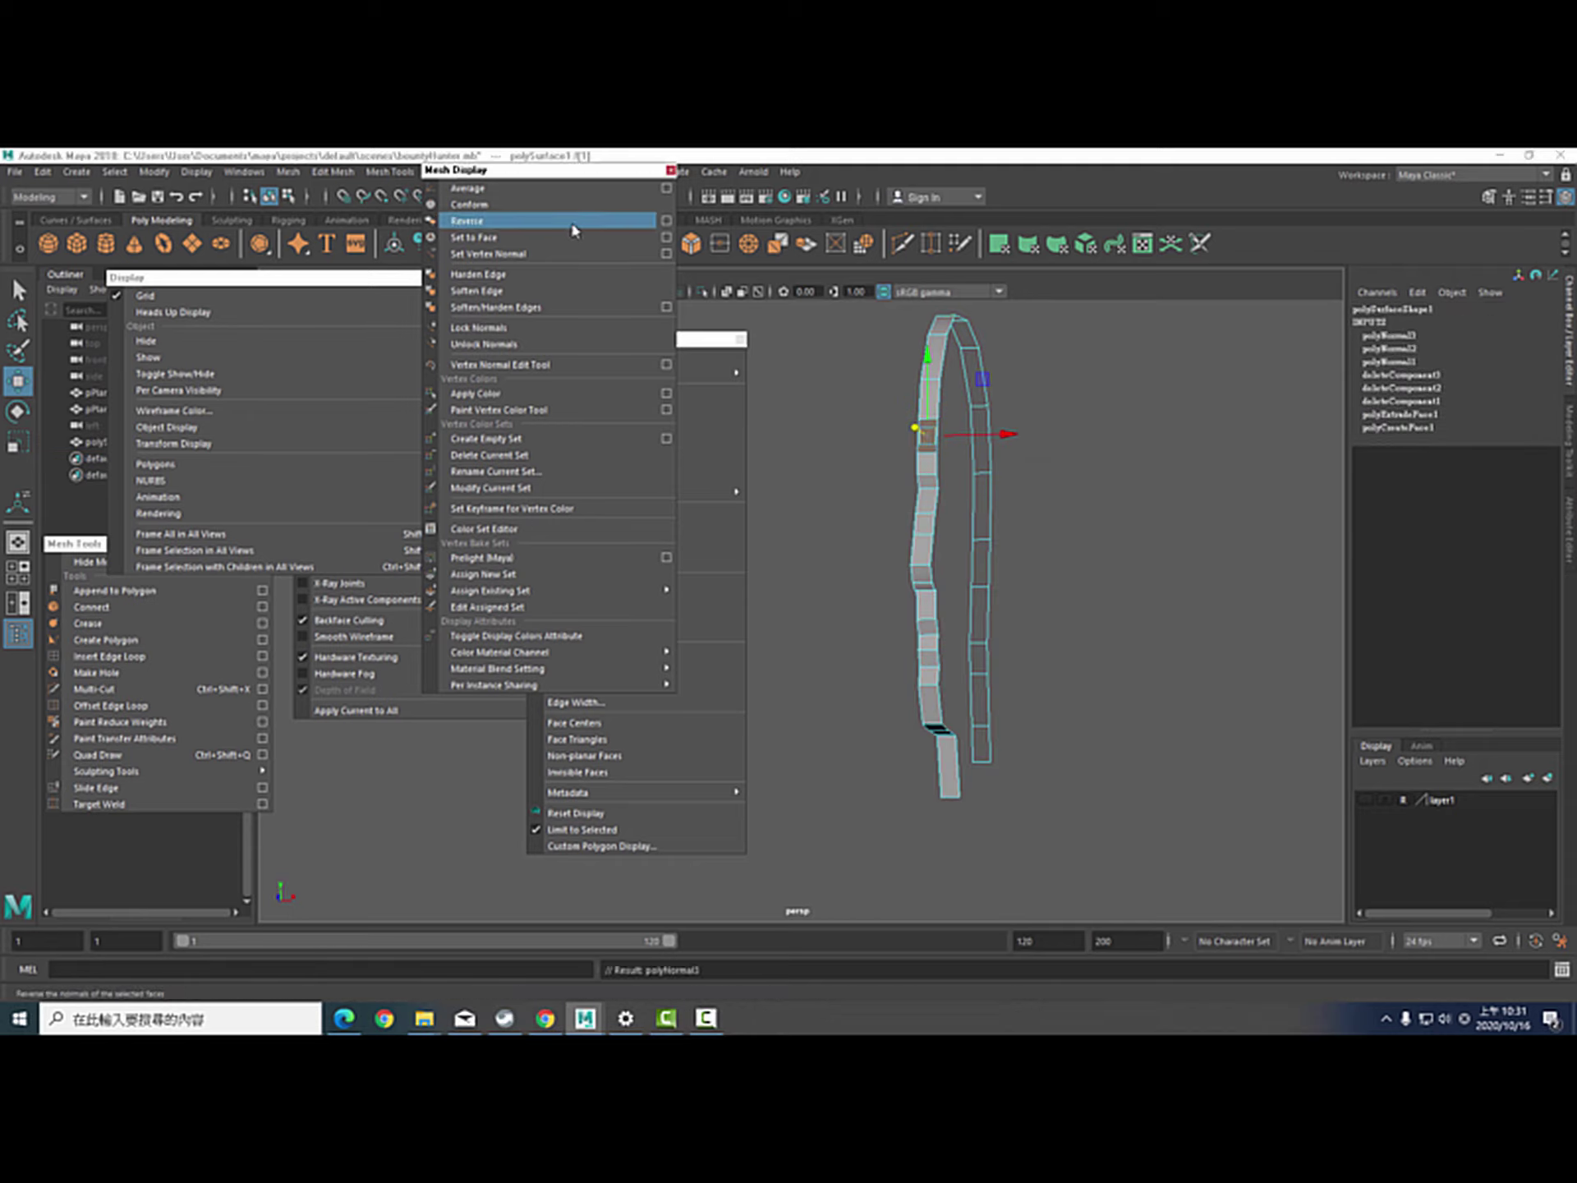
pyautogui.click(1050, 483)
pyautogui.keyDown('alt'); pyautogui.moveTo(1193, 657); pyautogui.dragTo(850, 429); pyautogui.keyUp('alt')
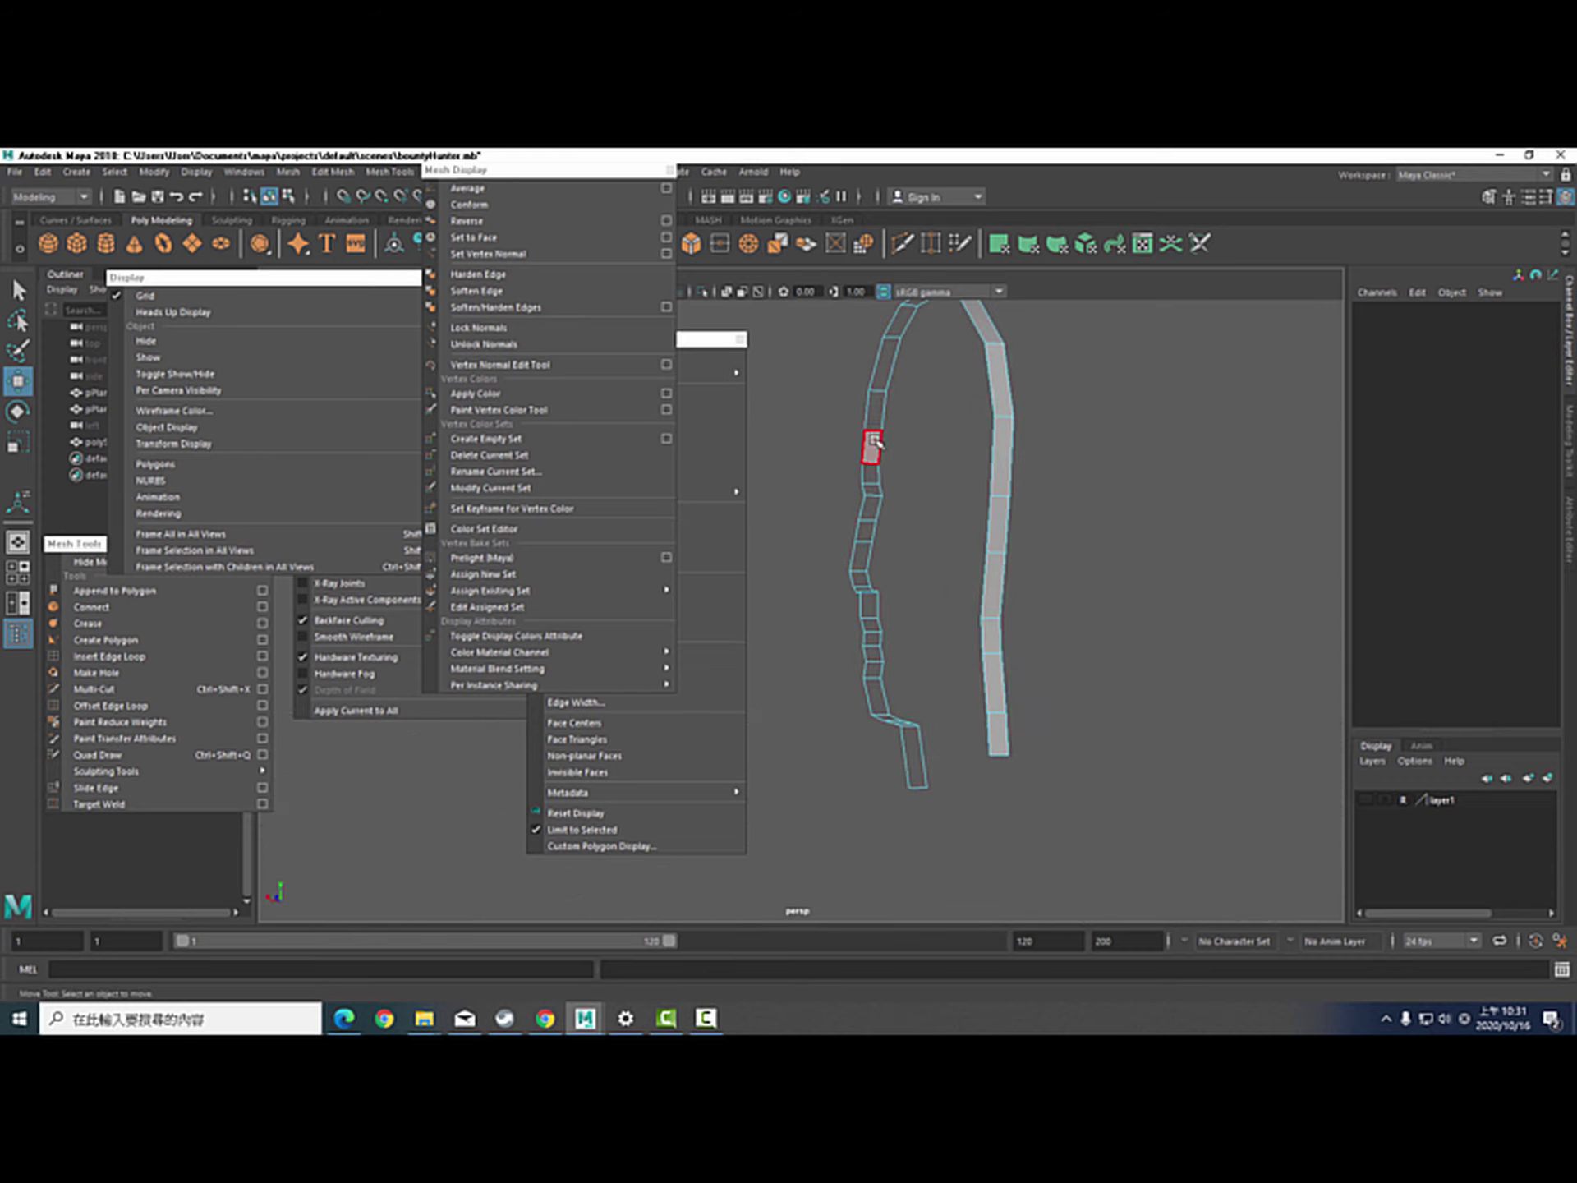
pyautogui.click(864, 448)
pyautogui.click(516, 220)
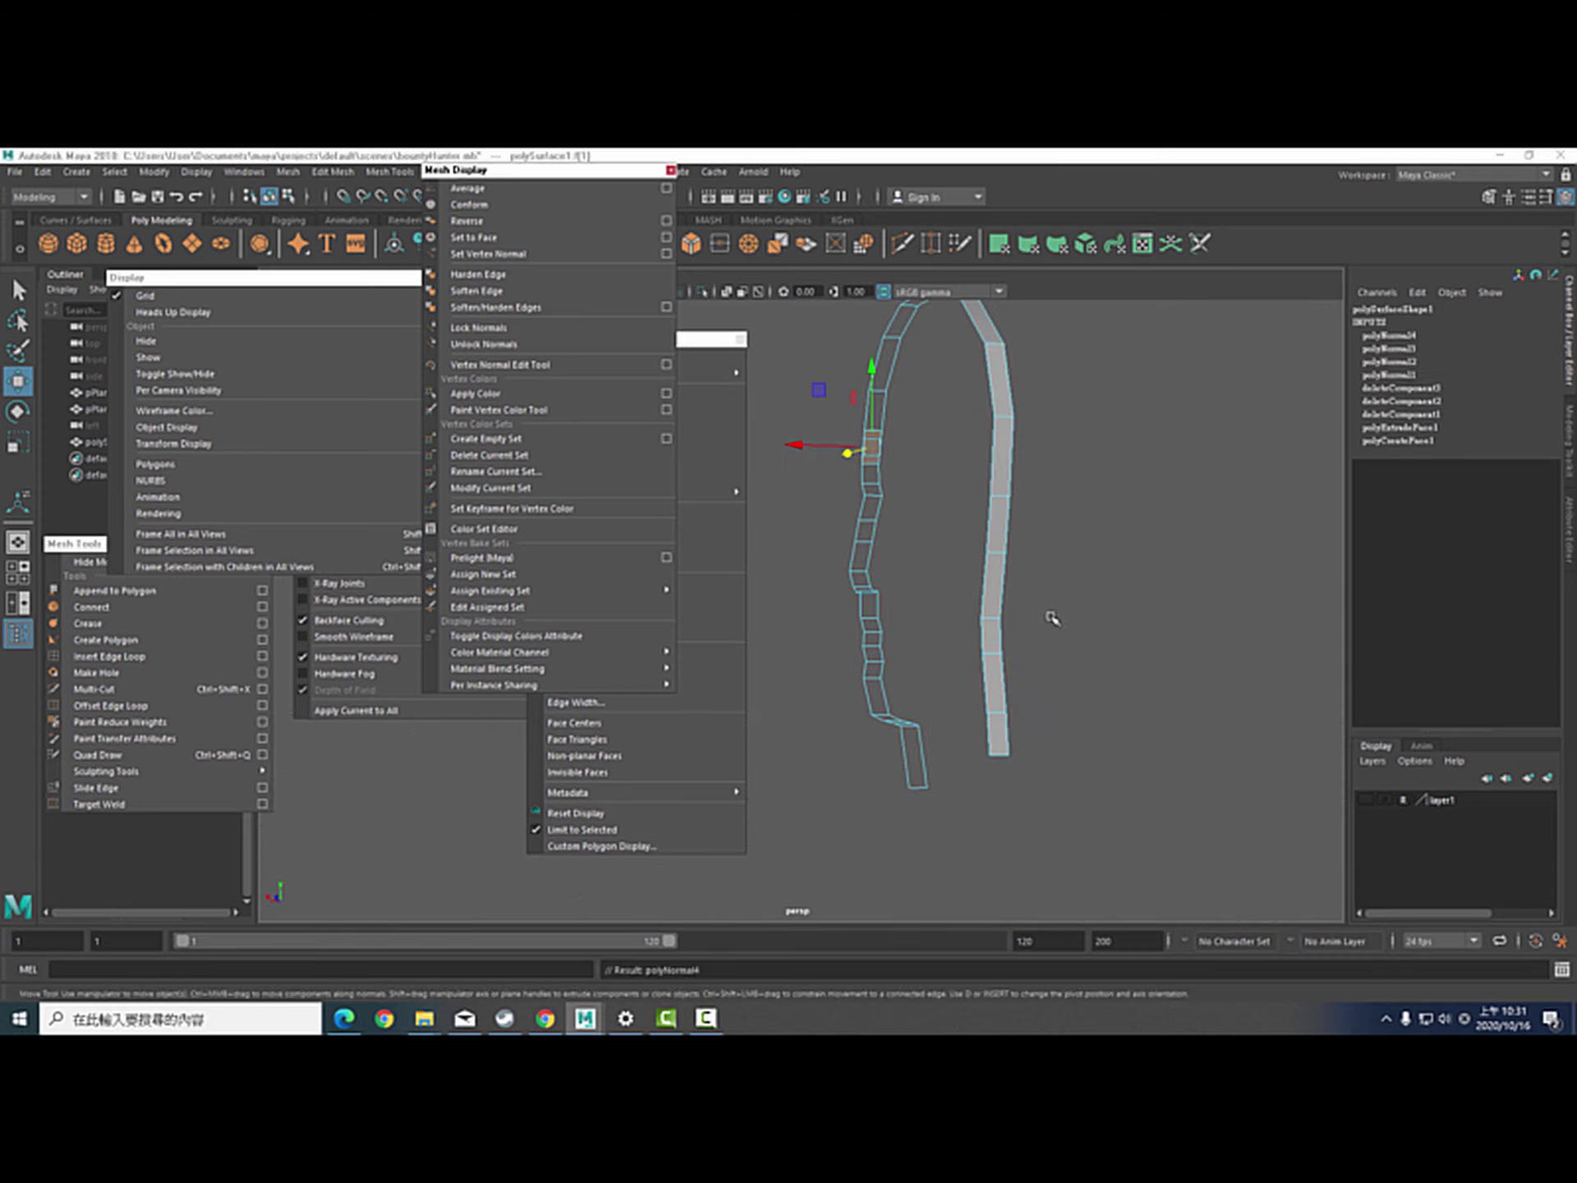
# Return to object selection, view the profile strip at an angle and select the whole strip
pyautogui.click(1096, 649)
pyautogui.keyDown('alt'); pyautogui.moveTo(1097, 649); pyautogui.dragTo(1149, 580); pyautogui.keyUp('alt')
pyautogui.keyDown('alt'); pyautogui.moveTo(984, 549); pyautogui.dragTo(1150, 538); pyautogui.keyUp('alt')
pyautogui.moveTo(812, 339); pyautogui.dragTo(867, 320, button='right')
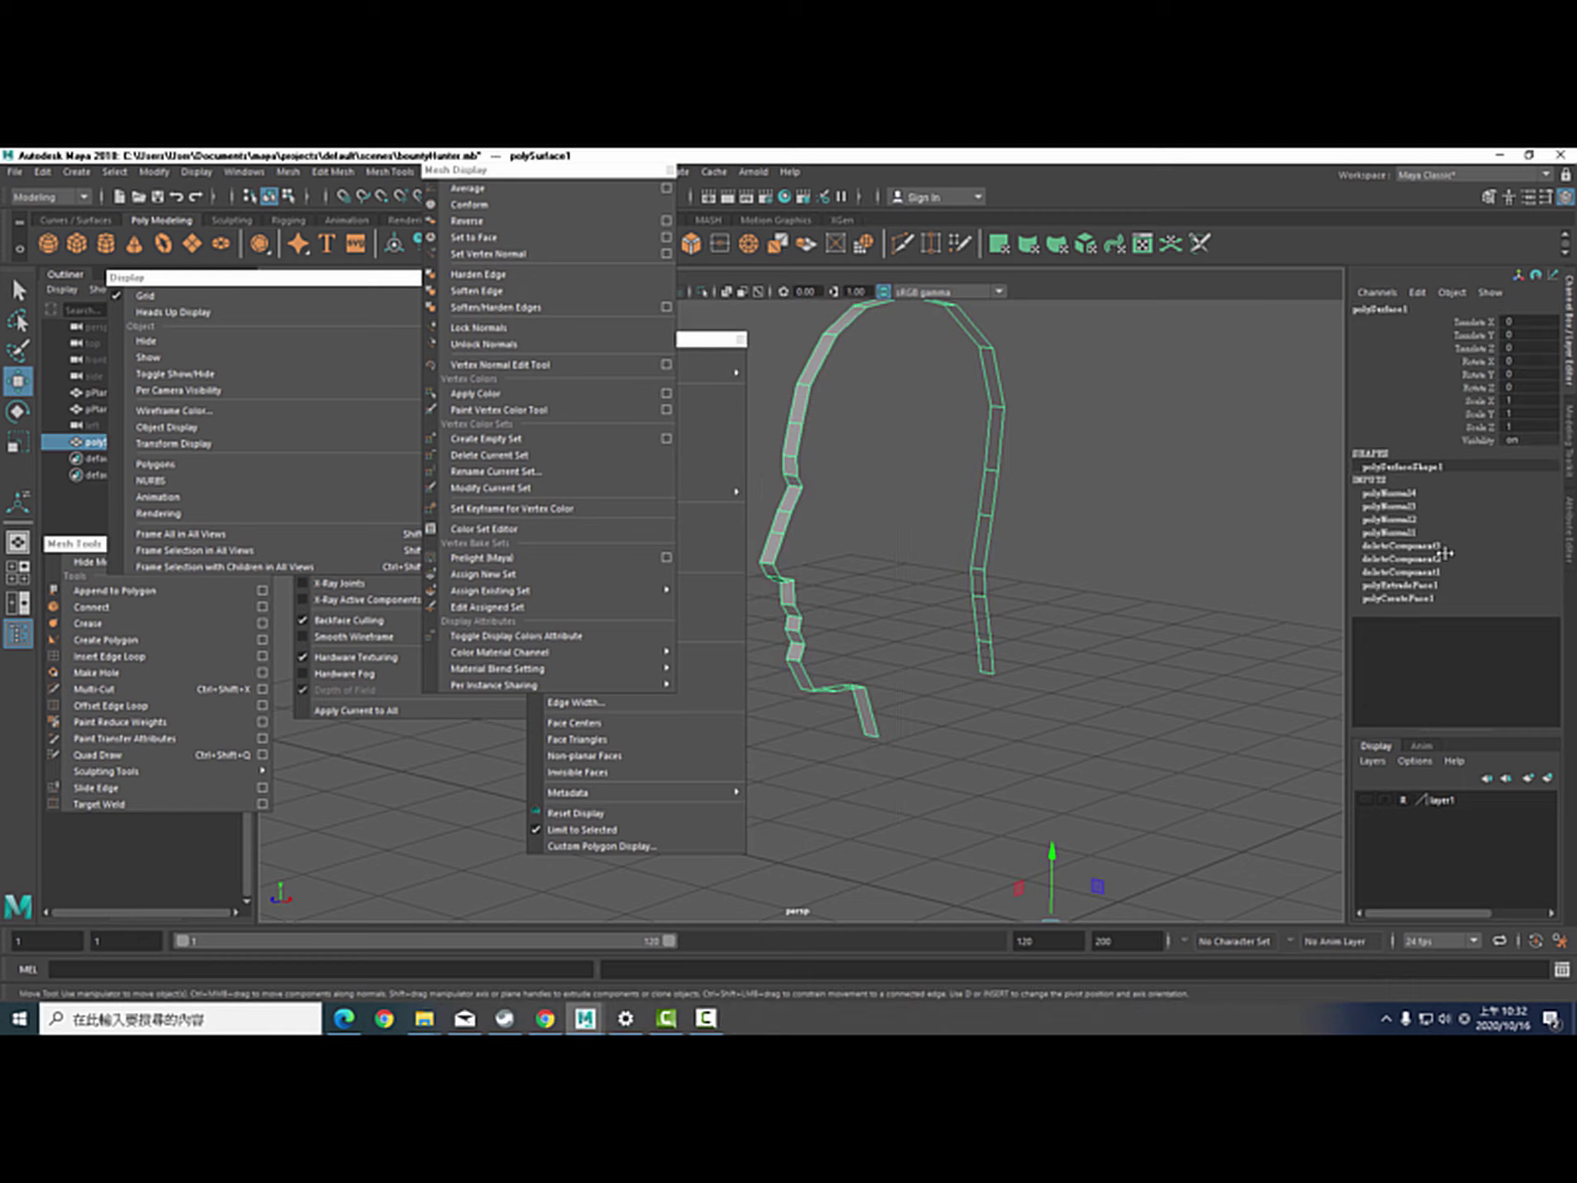
# Close the detached Mesh Display, Polygons, Shading and Display windows
pyautogui.click(671, 170)
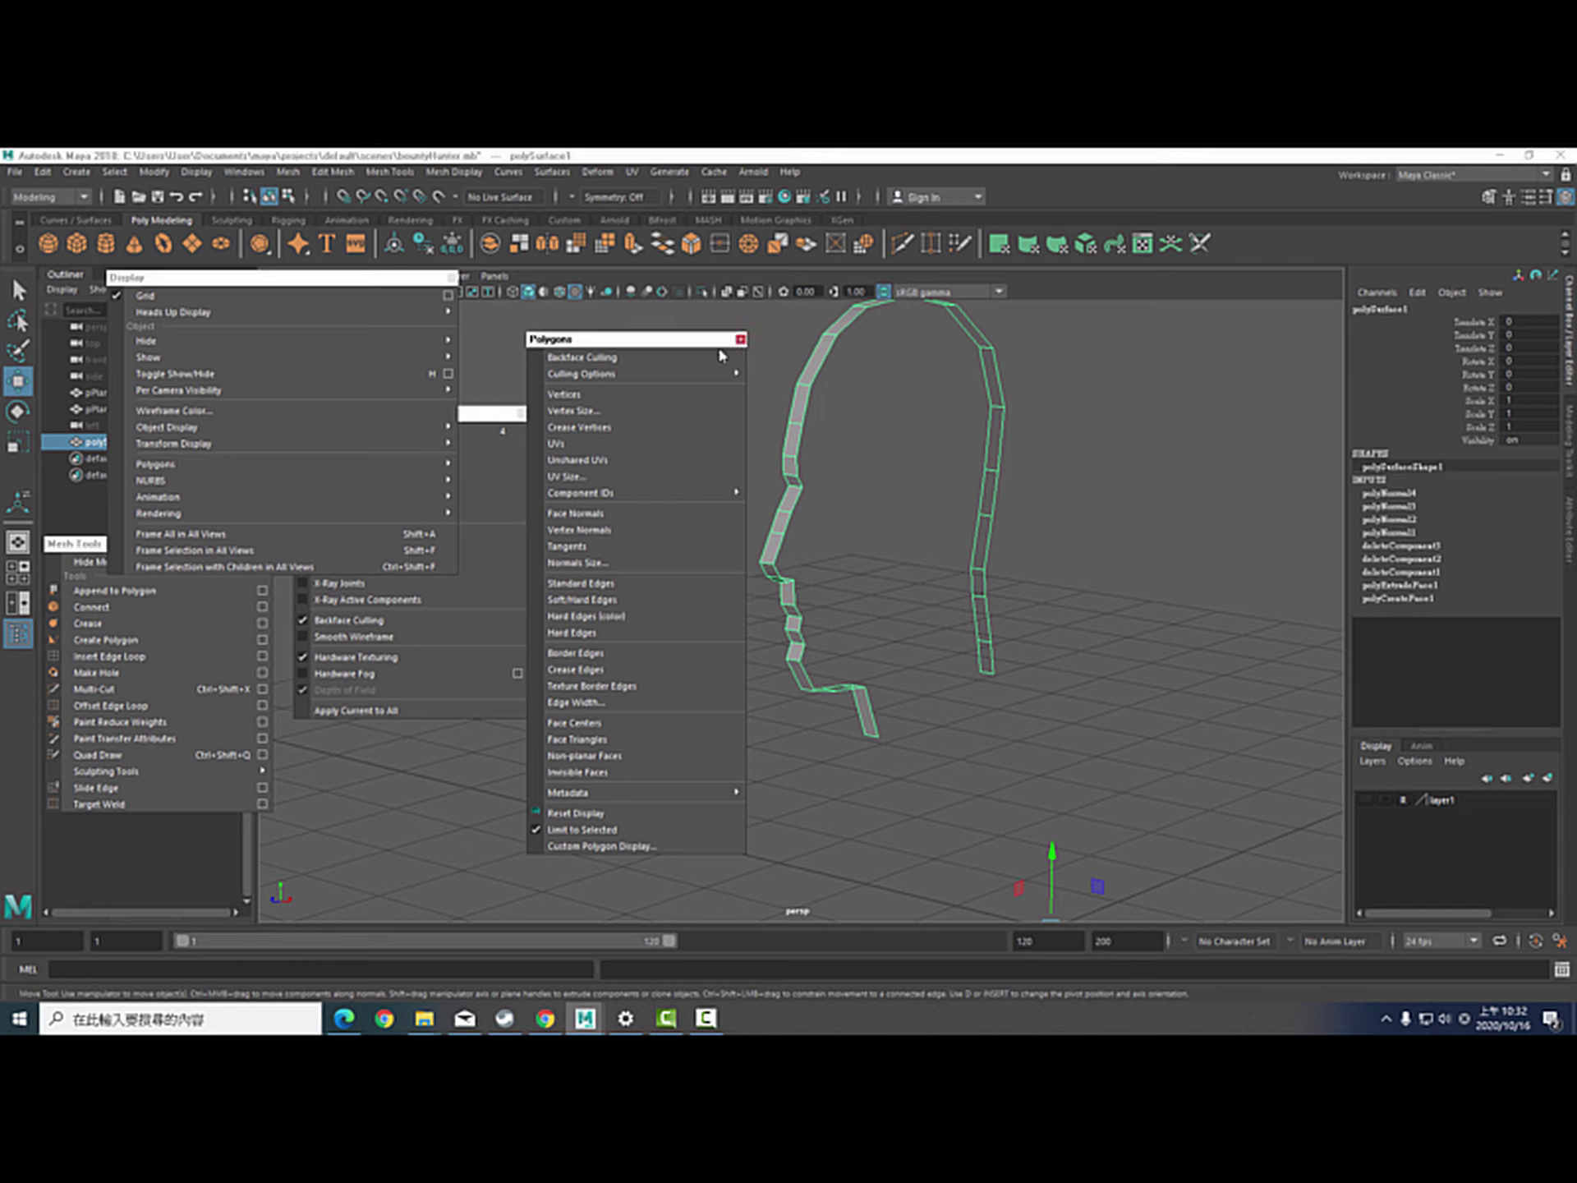
pyautogui.click(740, 338)
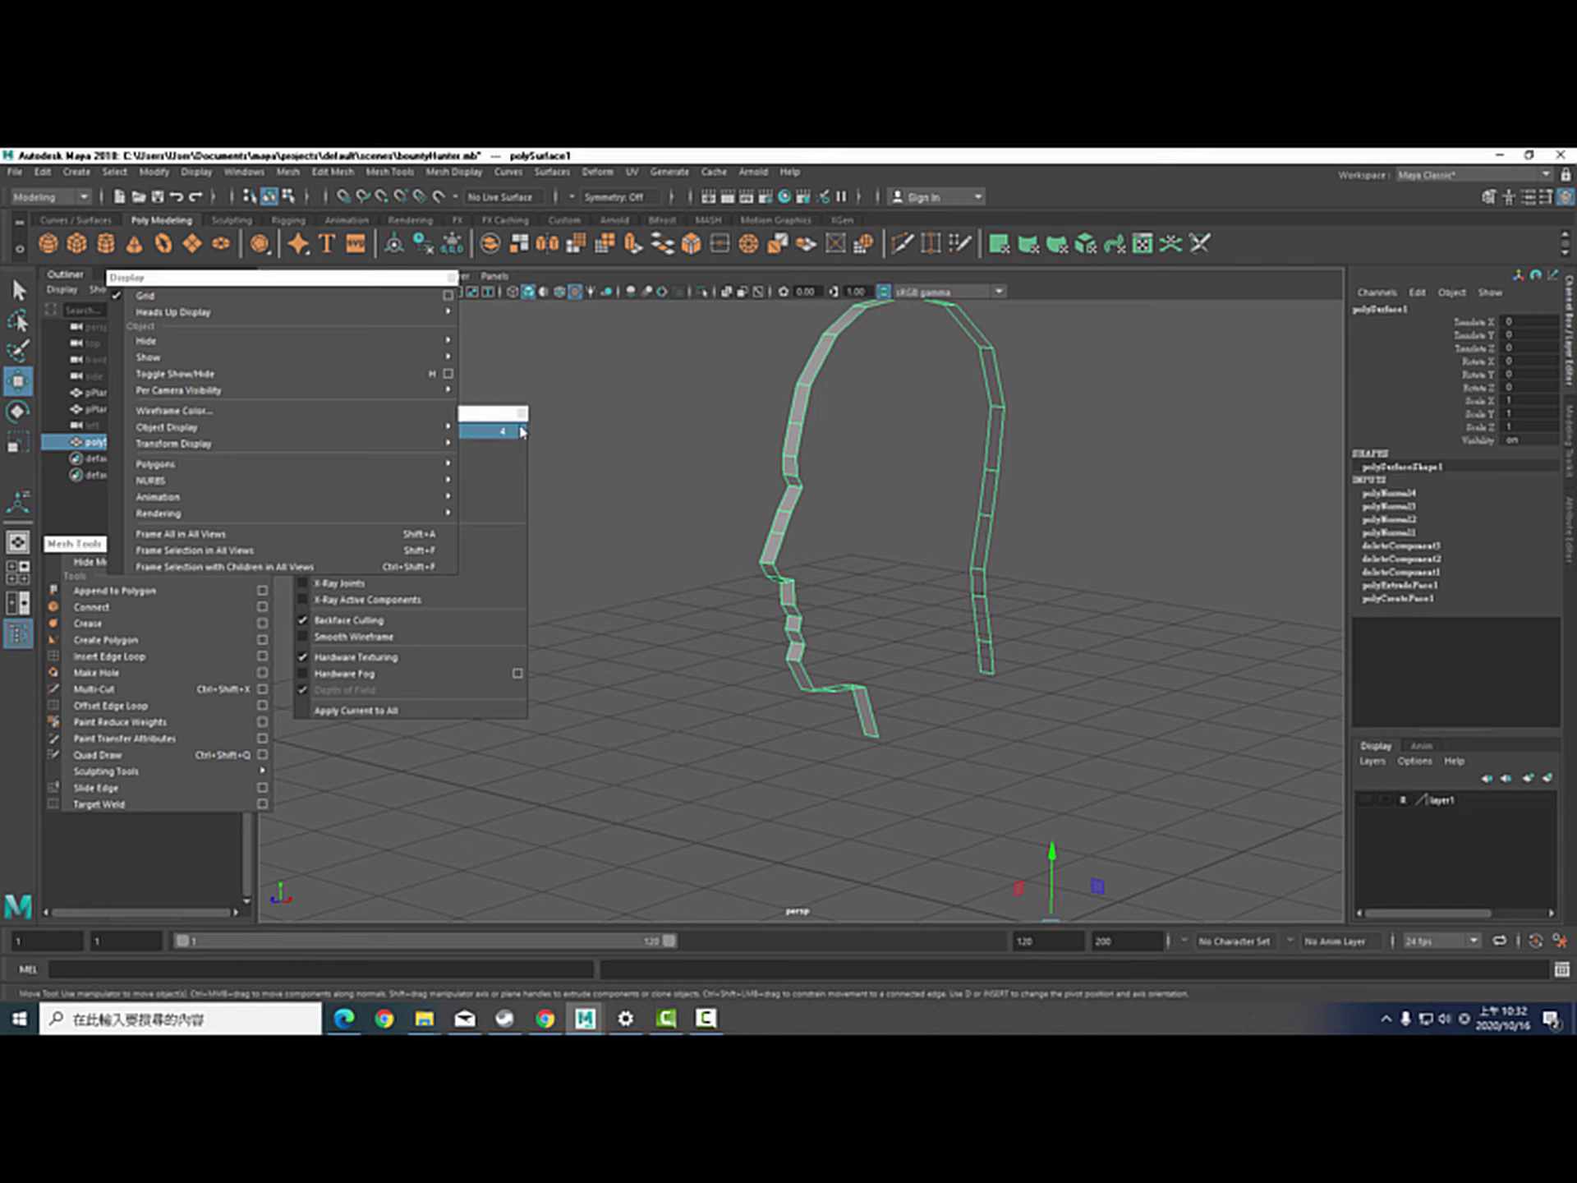
pyautogui.click(451, 277)
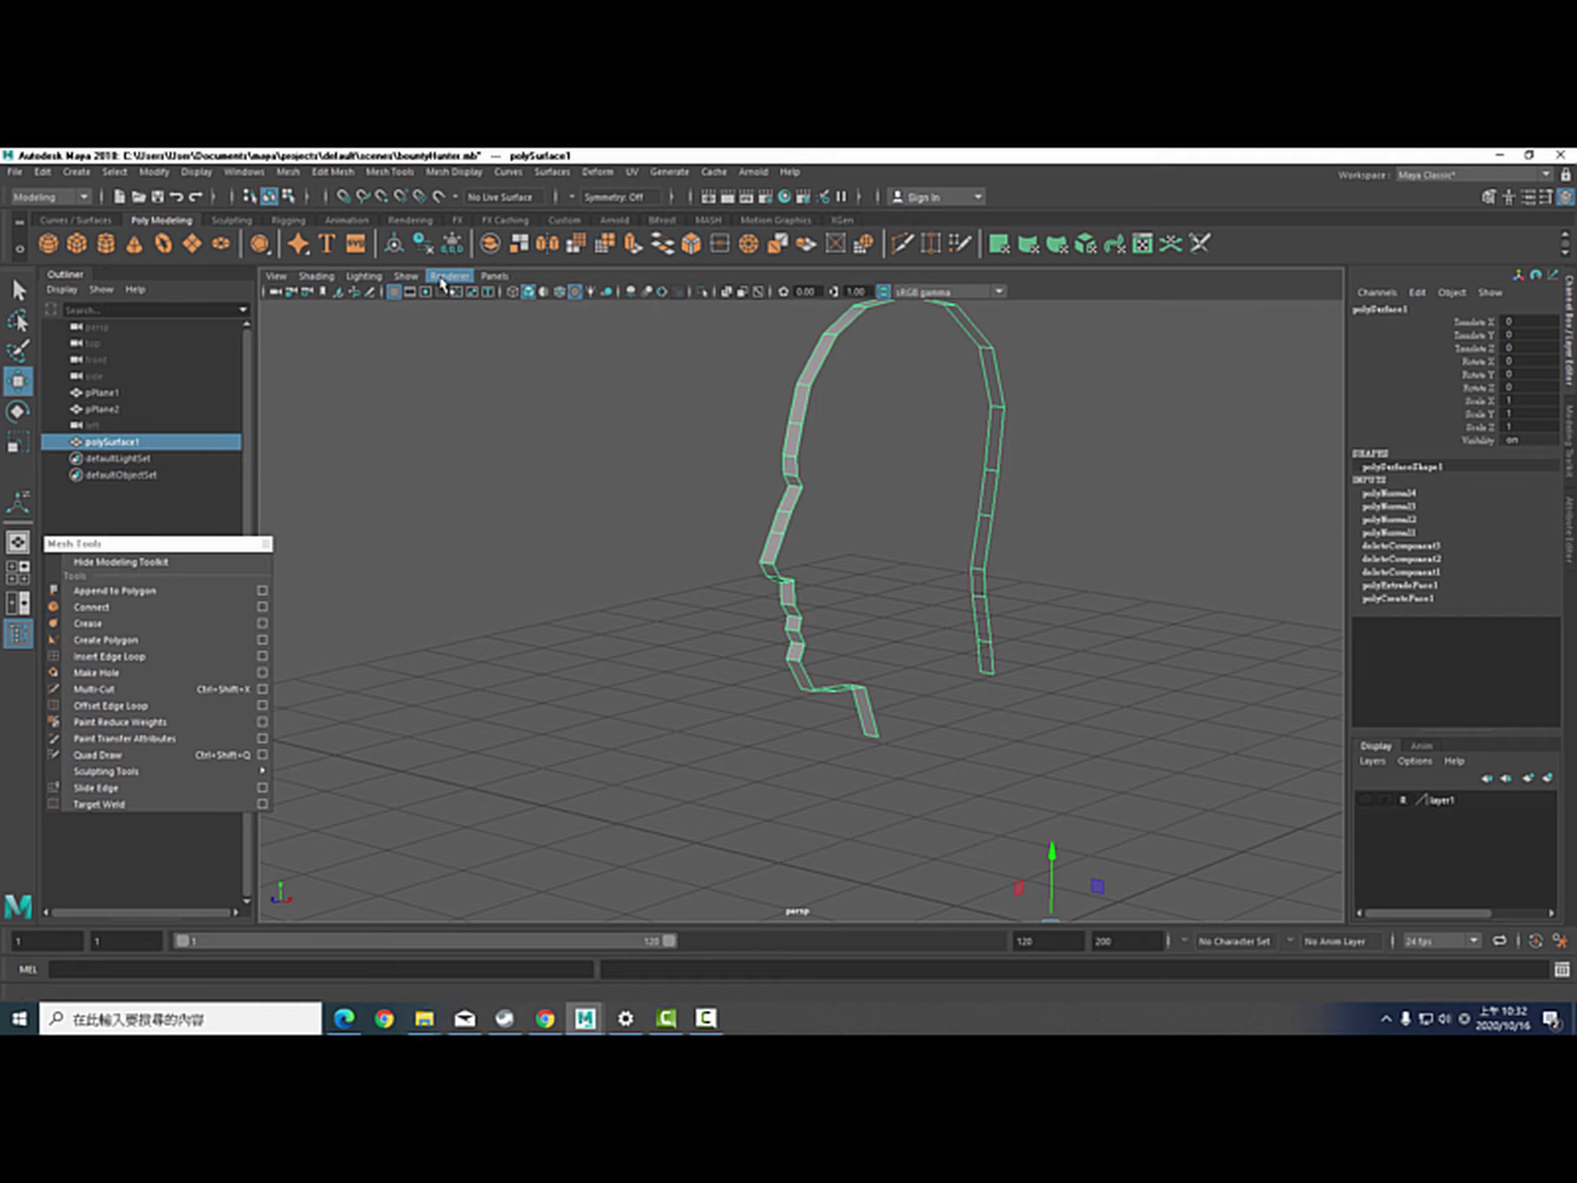
# Detach the General Editors options and open the Hypergraph: Connections editor for the profile strip, maximizing its window
pyautogui.click(250, 174)
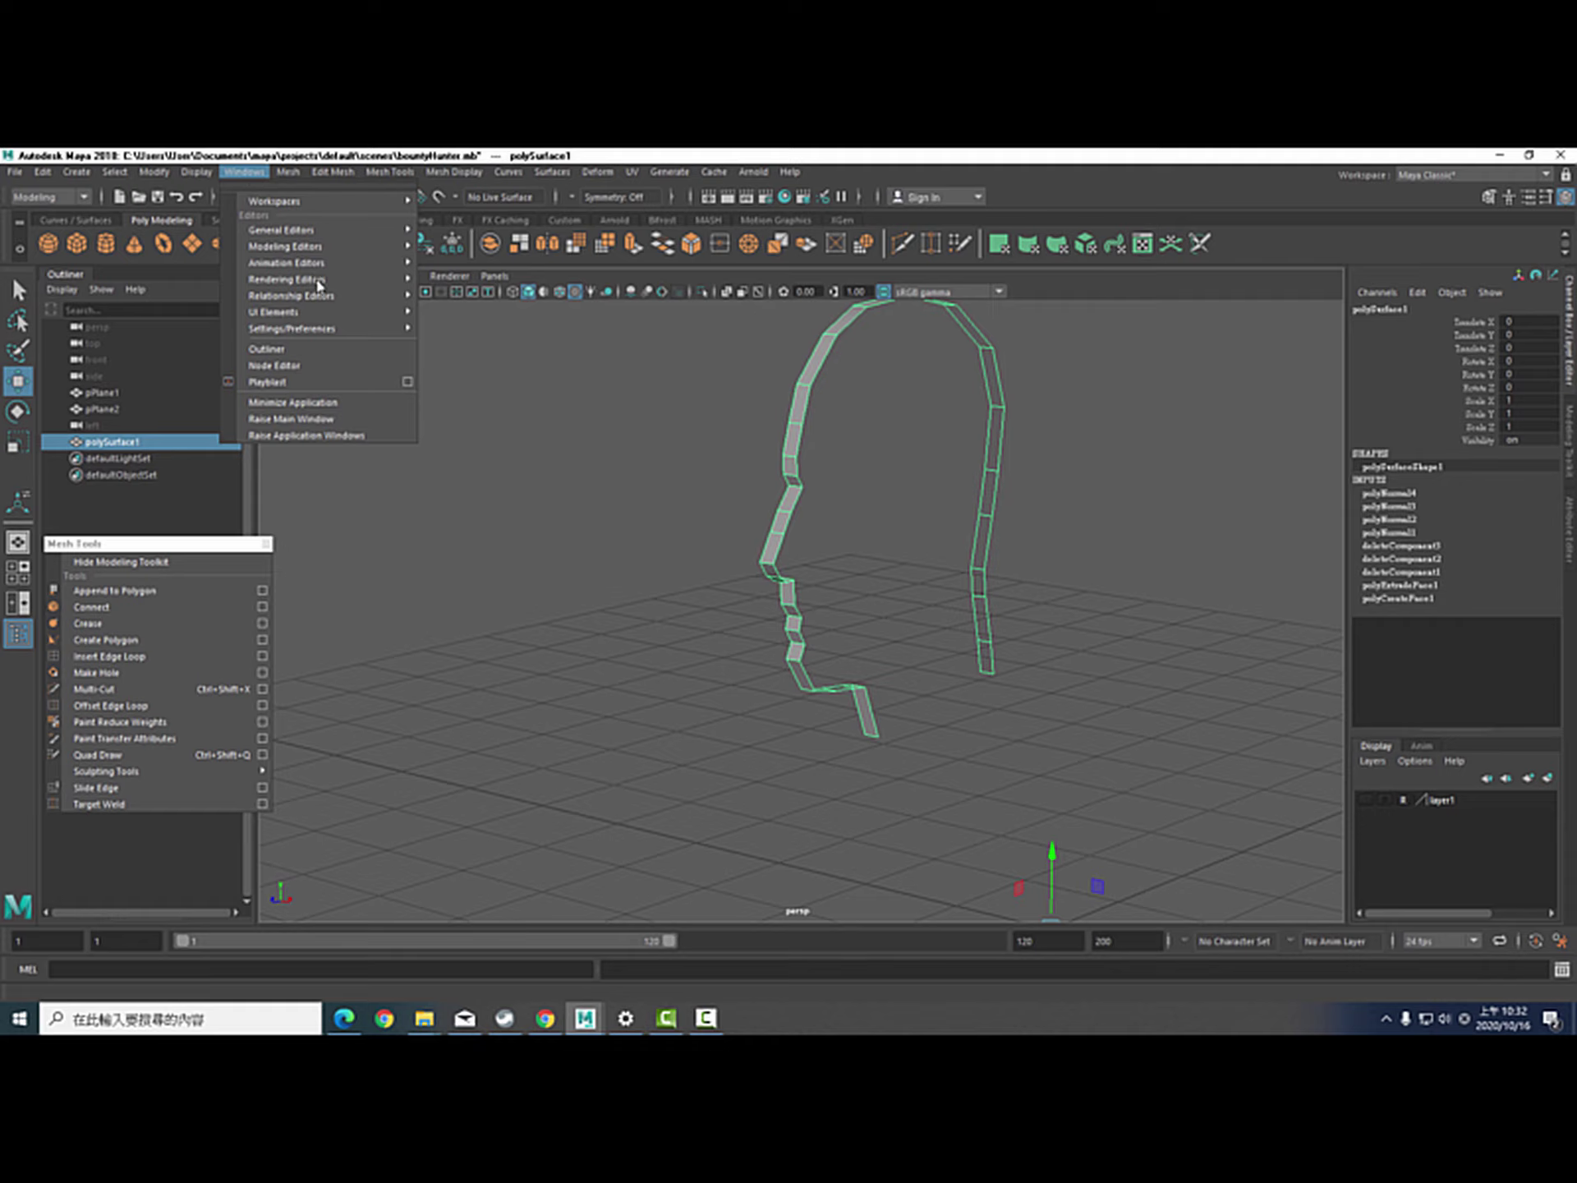
pyautogui.moveTo(341, 296)
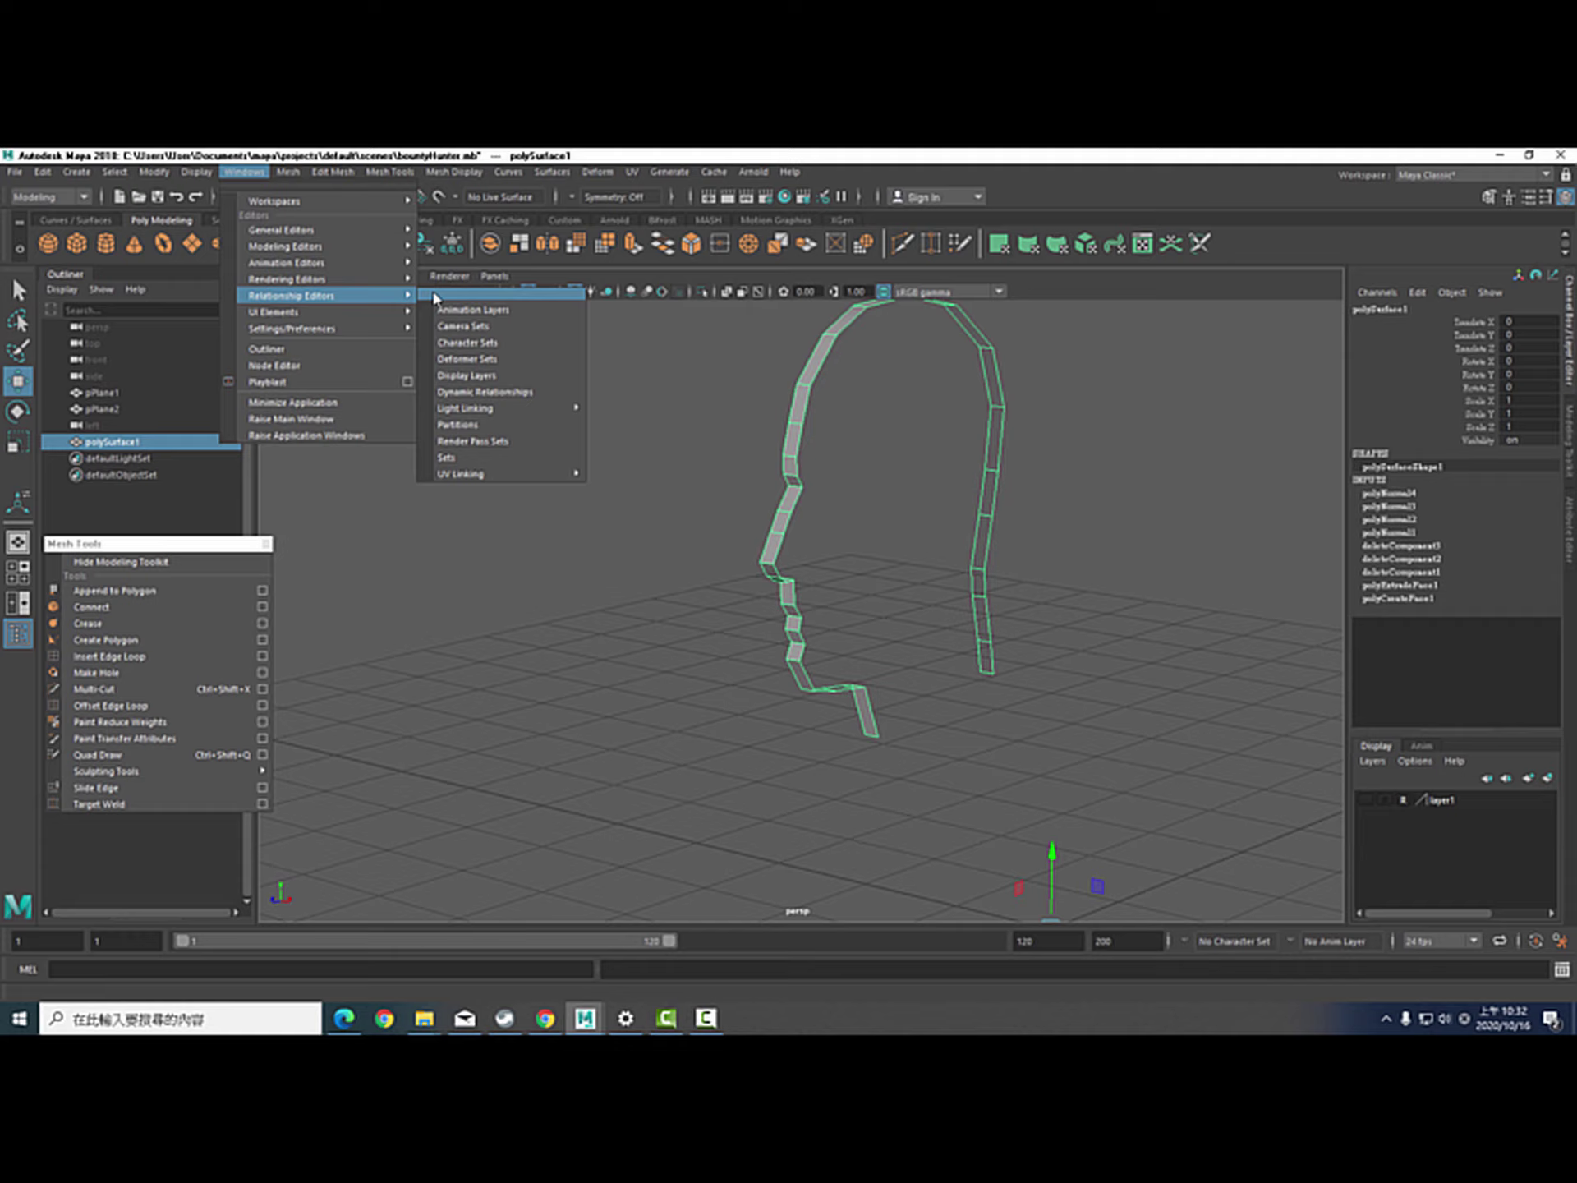
pyautogui.moveTo(345, 230)
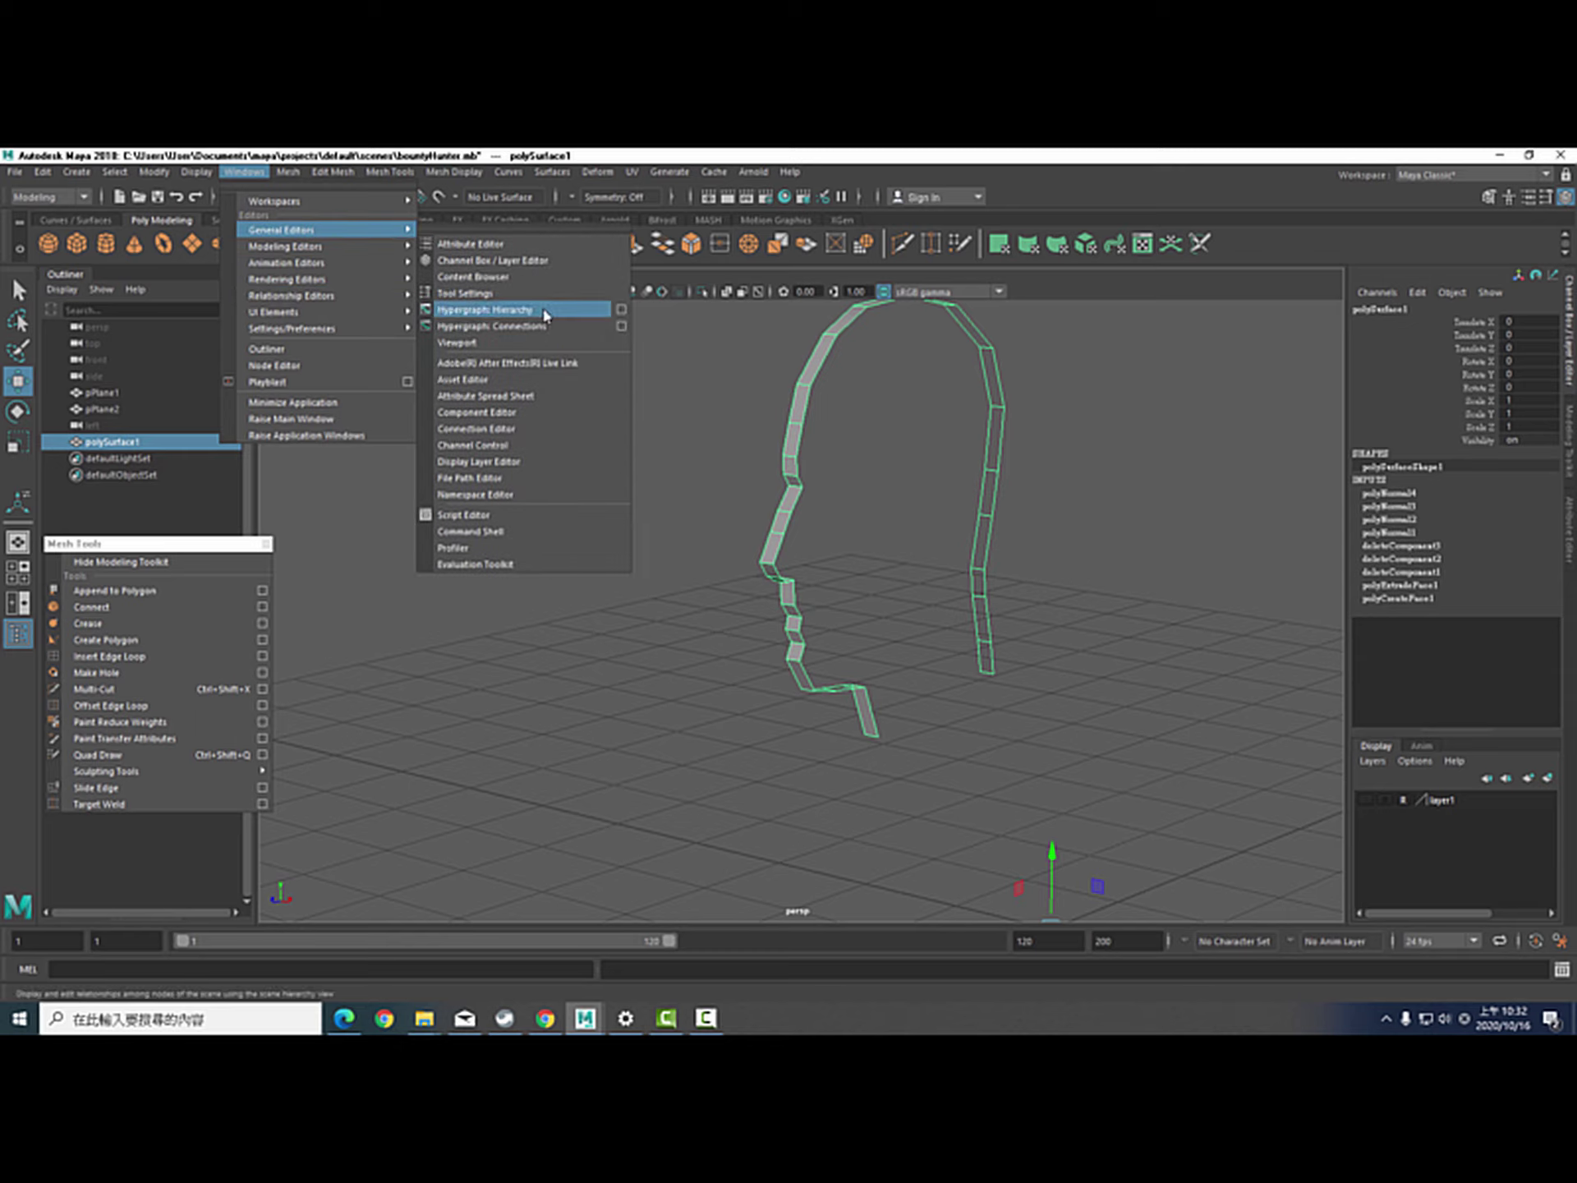
pyautogui.click(558, 236)
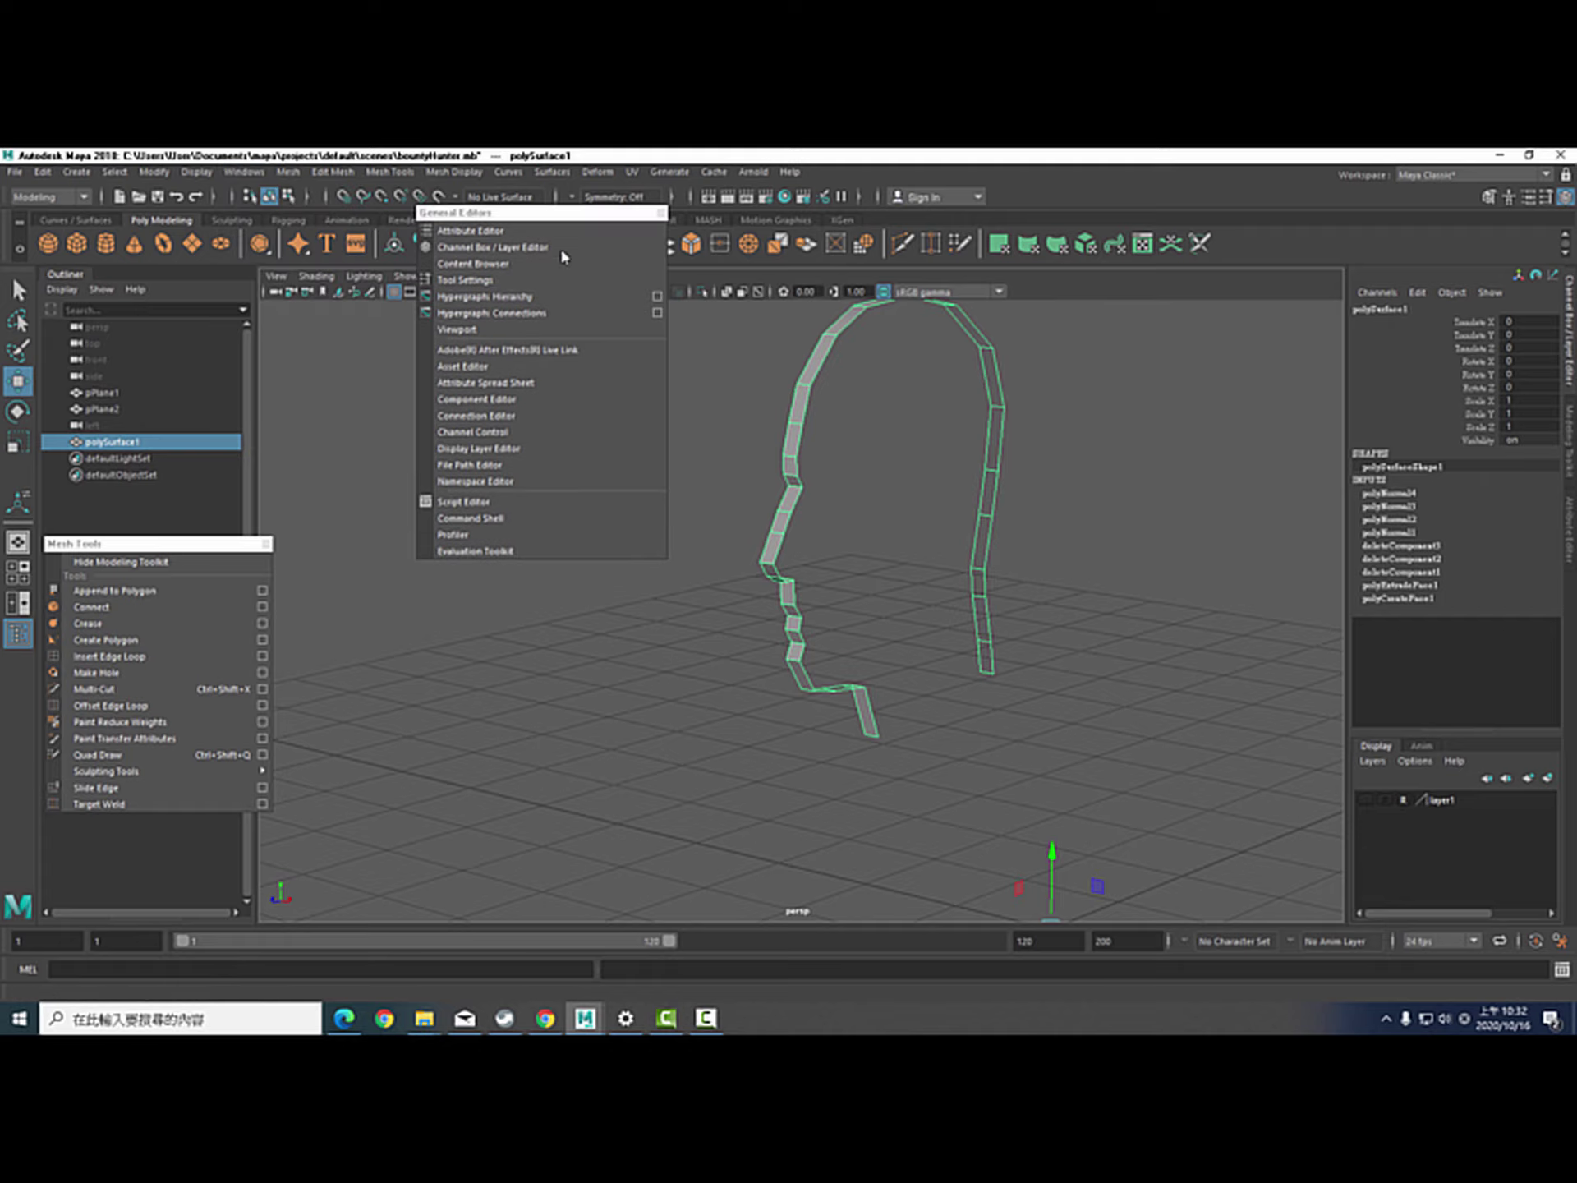
pyautogui.click(556, 315)
pyautogui.moveTo(557, 301); pyautogui.dragTo(692, 352)
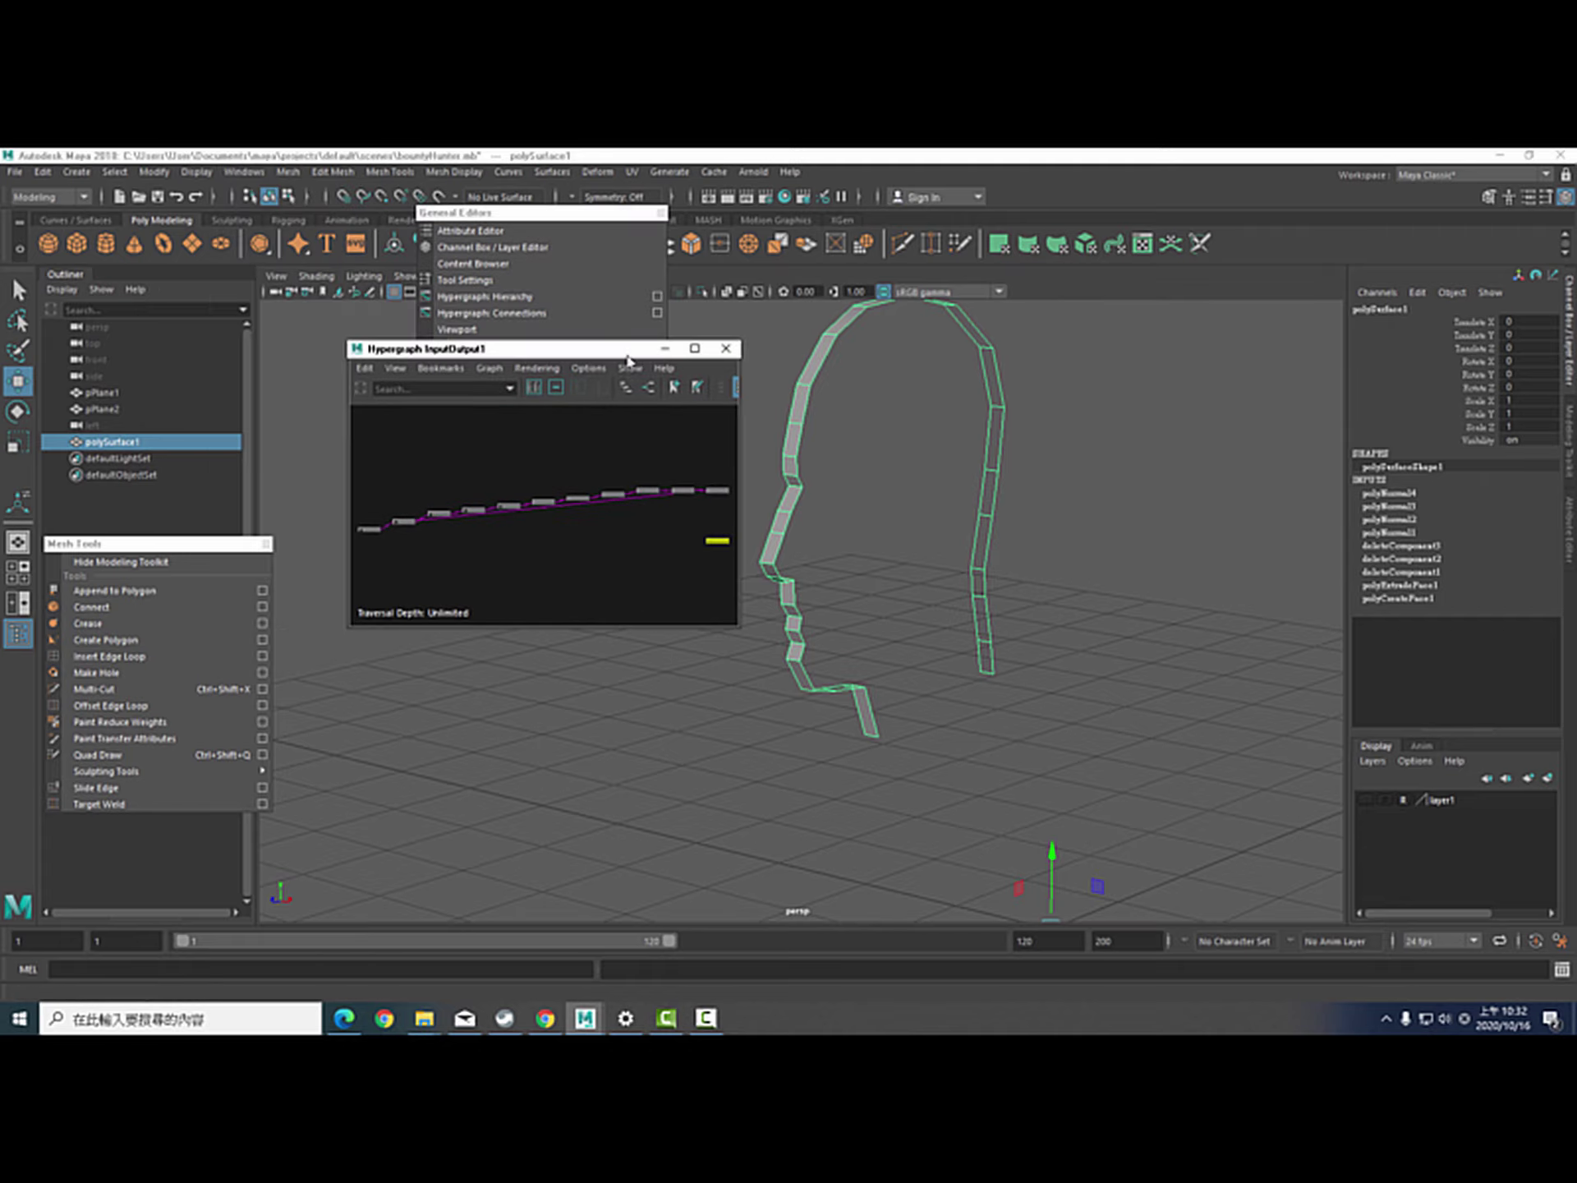
pyautogui.click(695, 349)
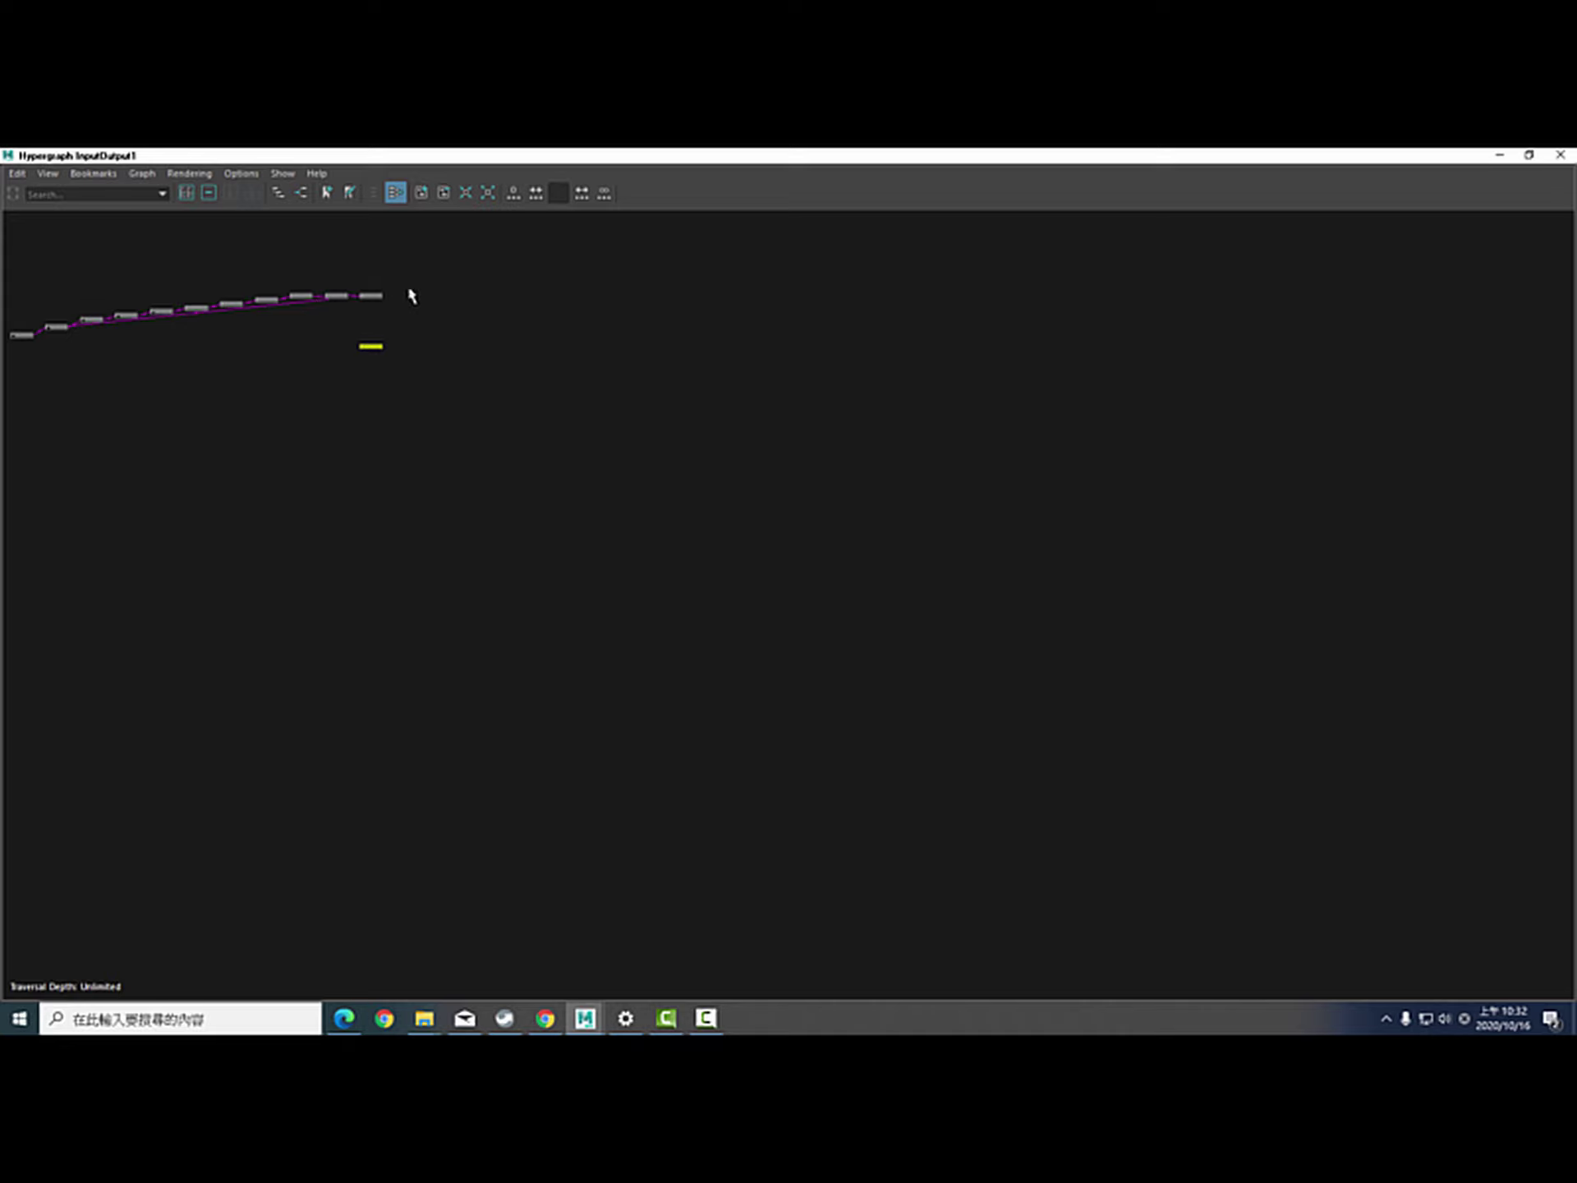
# Frame all nodes in the Hypergraph, examine the strip's create, extrude and delete history nodes, and restore the window size
pyautogui.moveTo(429, 260); pyautogui.dragTo(5, 434)
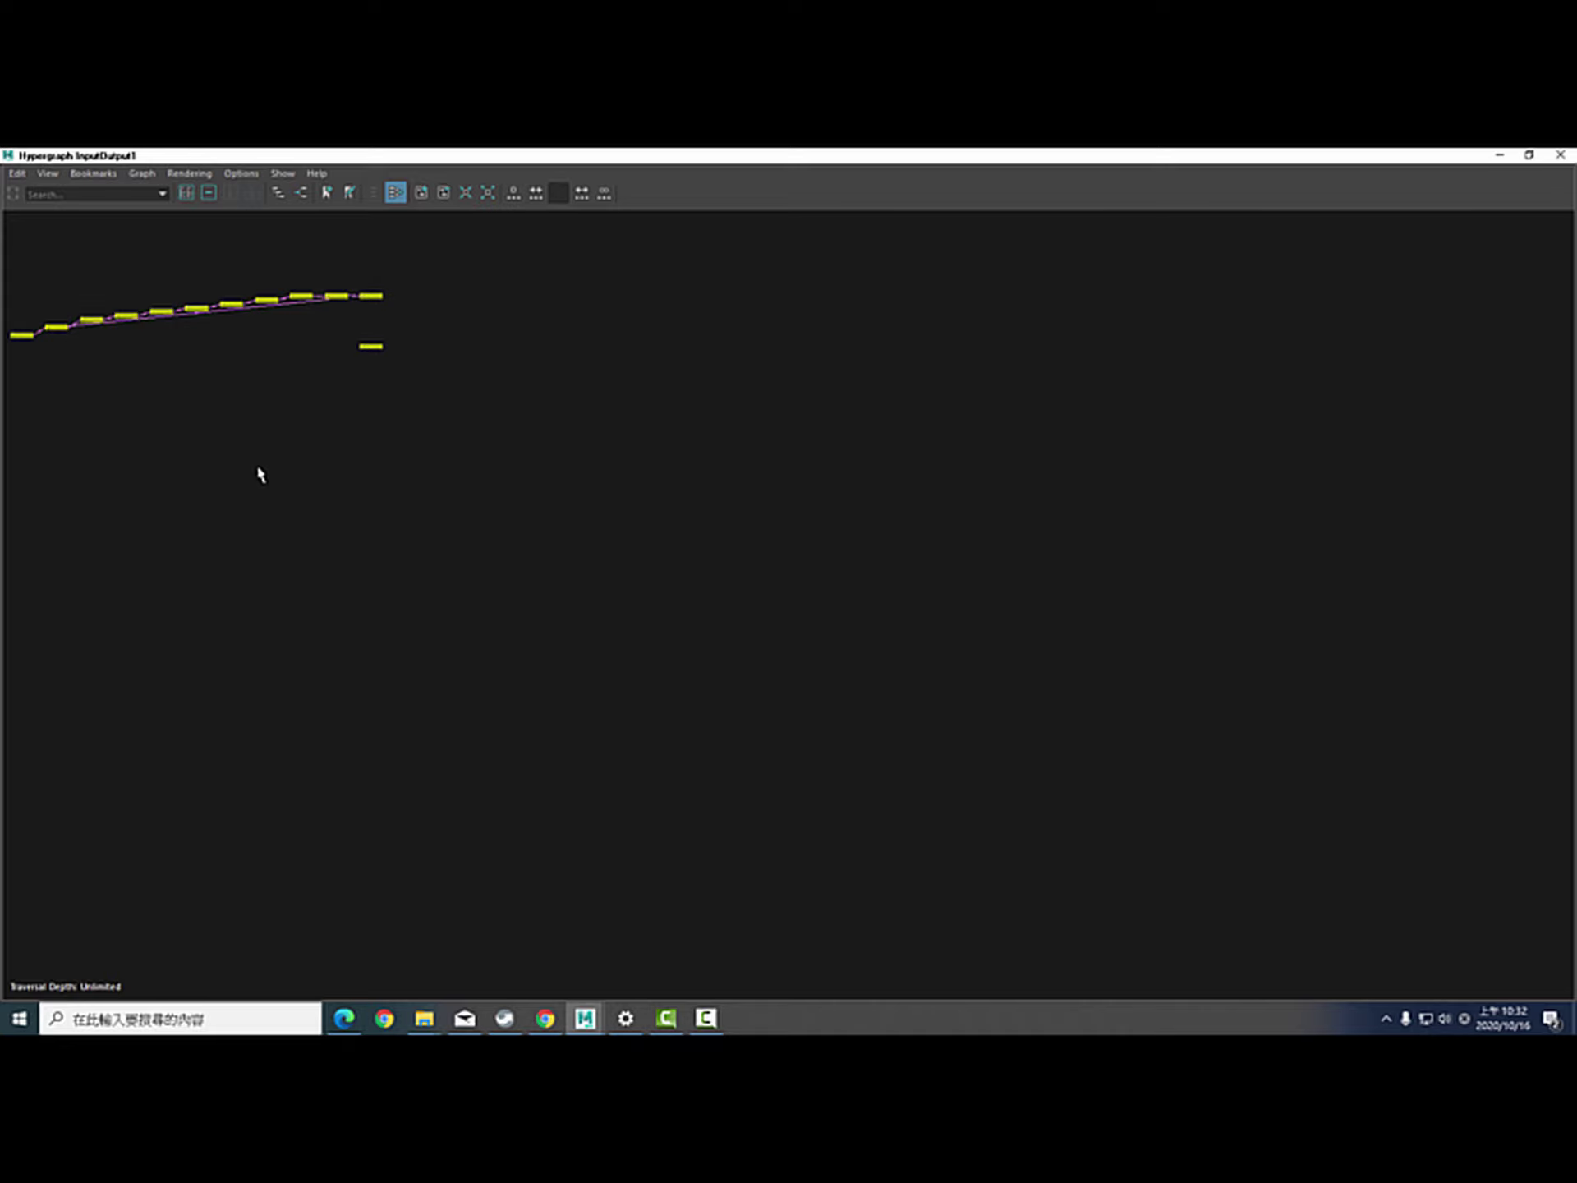
pyautogui.press('f')
pyautogui.click(269, 785)
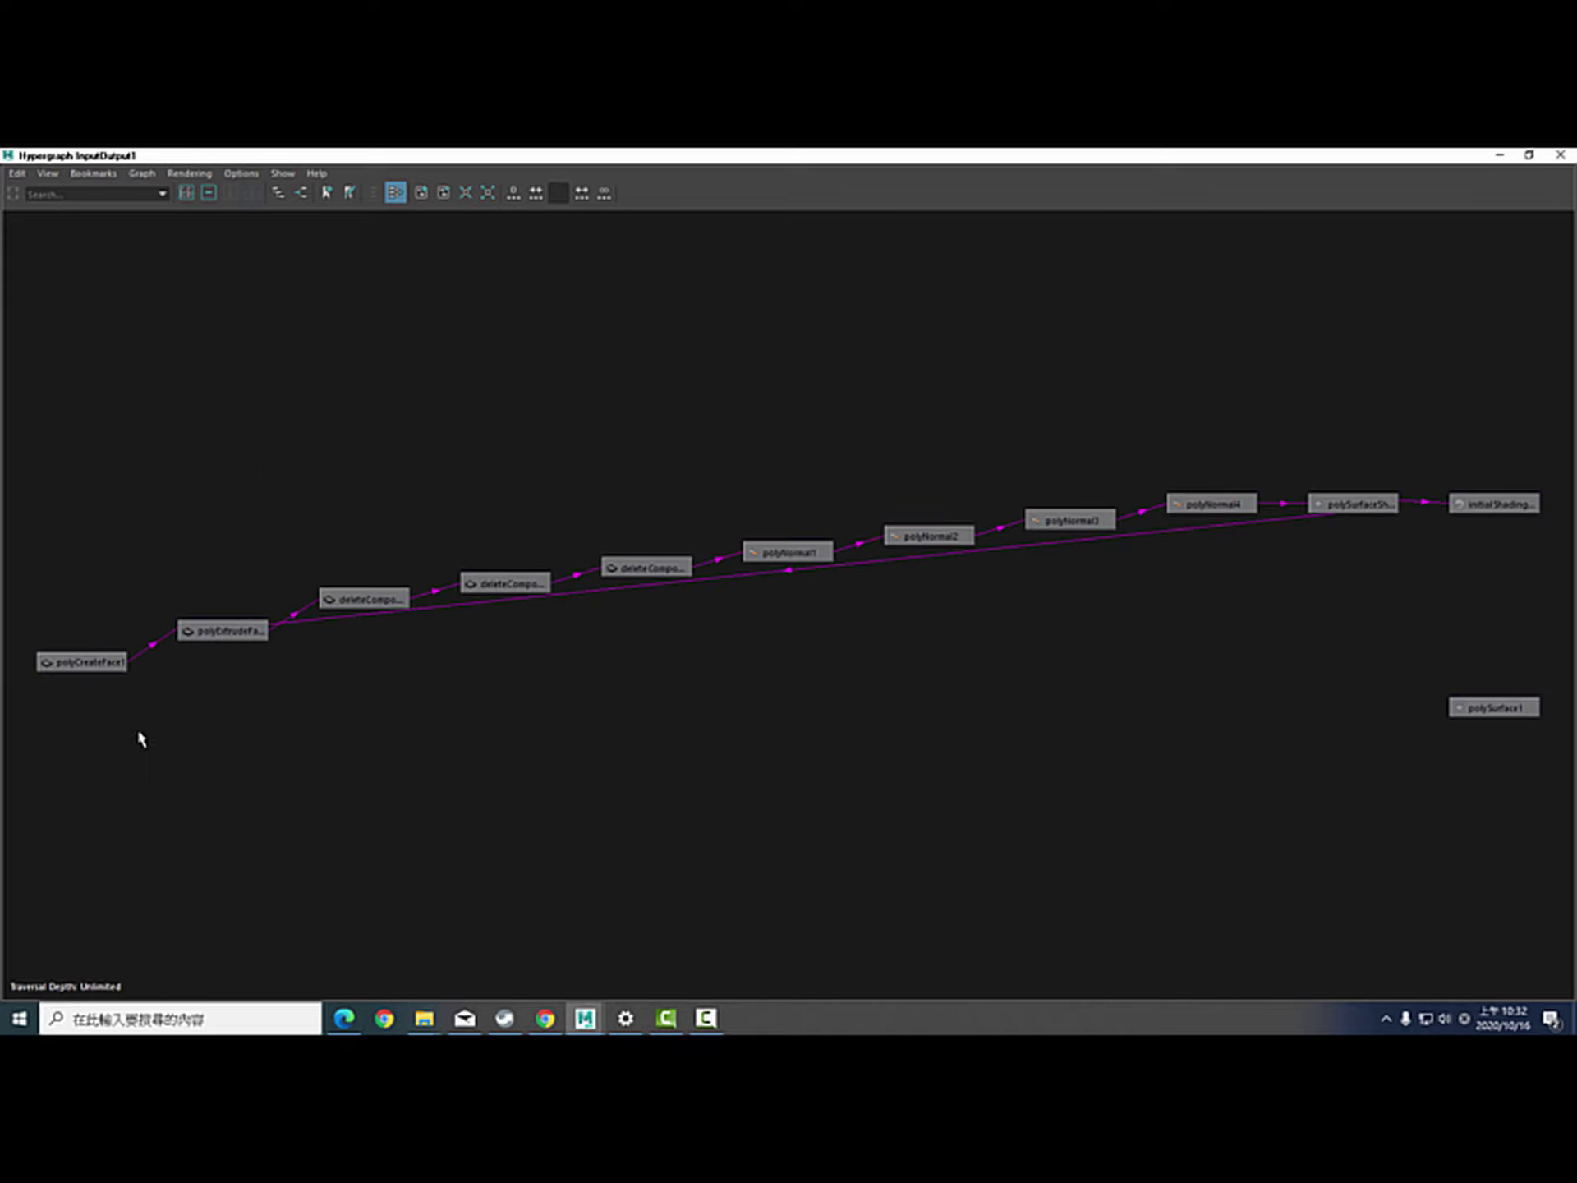
pyautogui.click(86, 663)
pyautogui.click(214, 630)
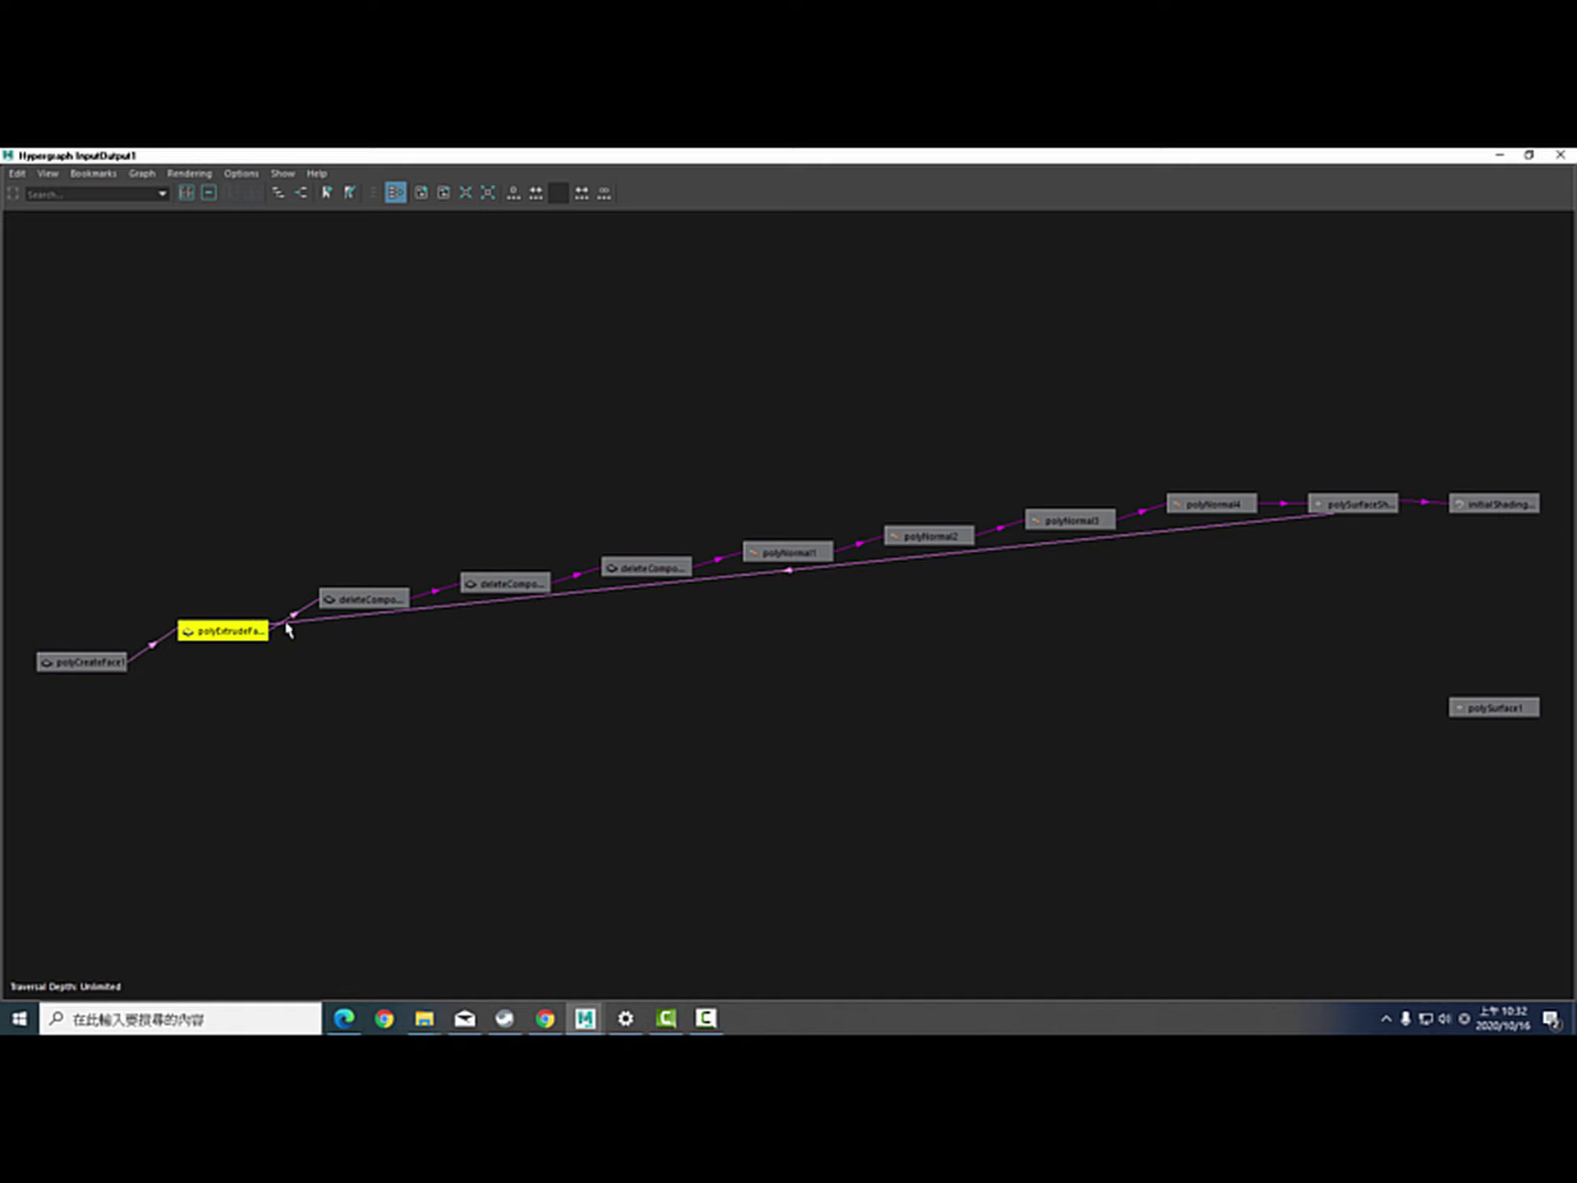
pyautogui.click(360, 599)
pyautogui.click(509, 584)
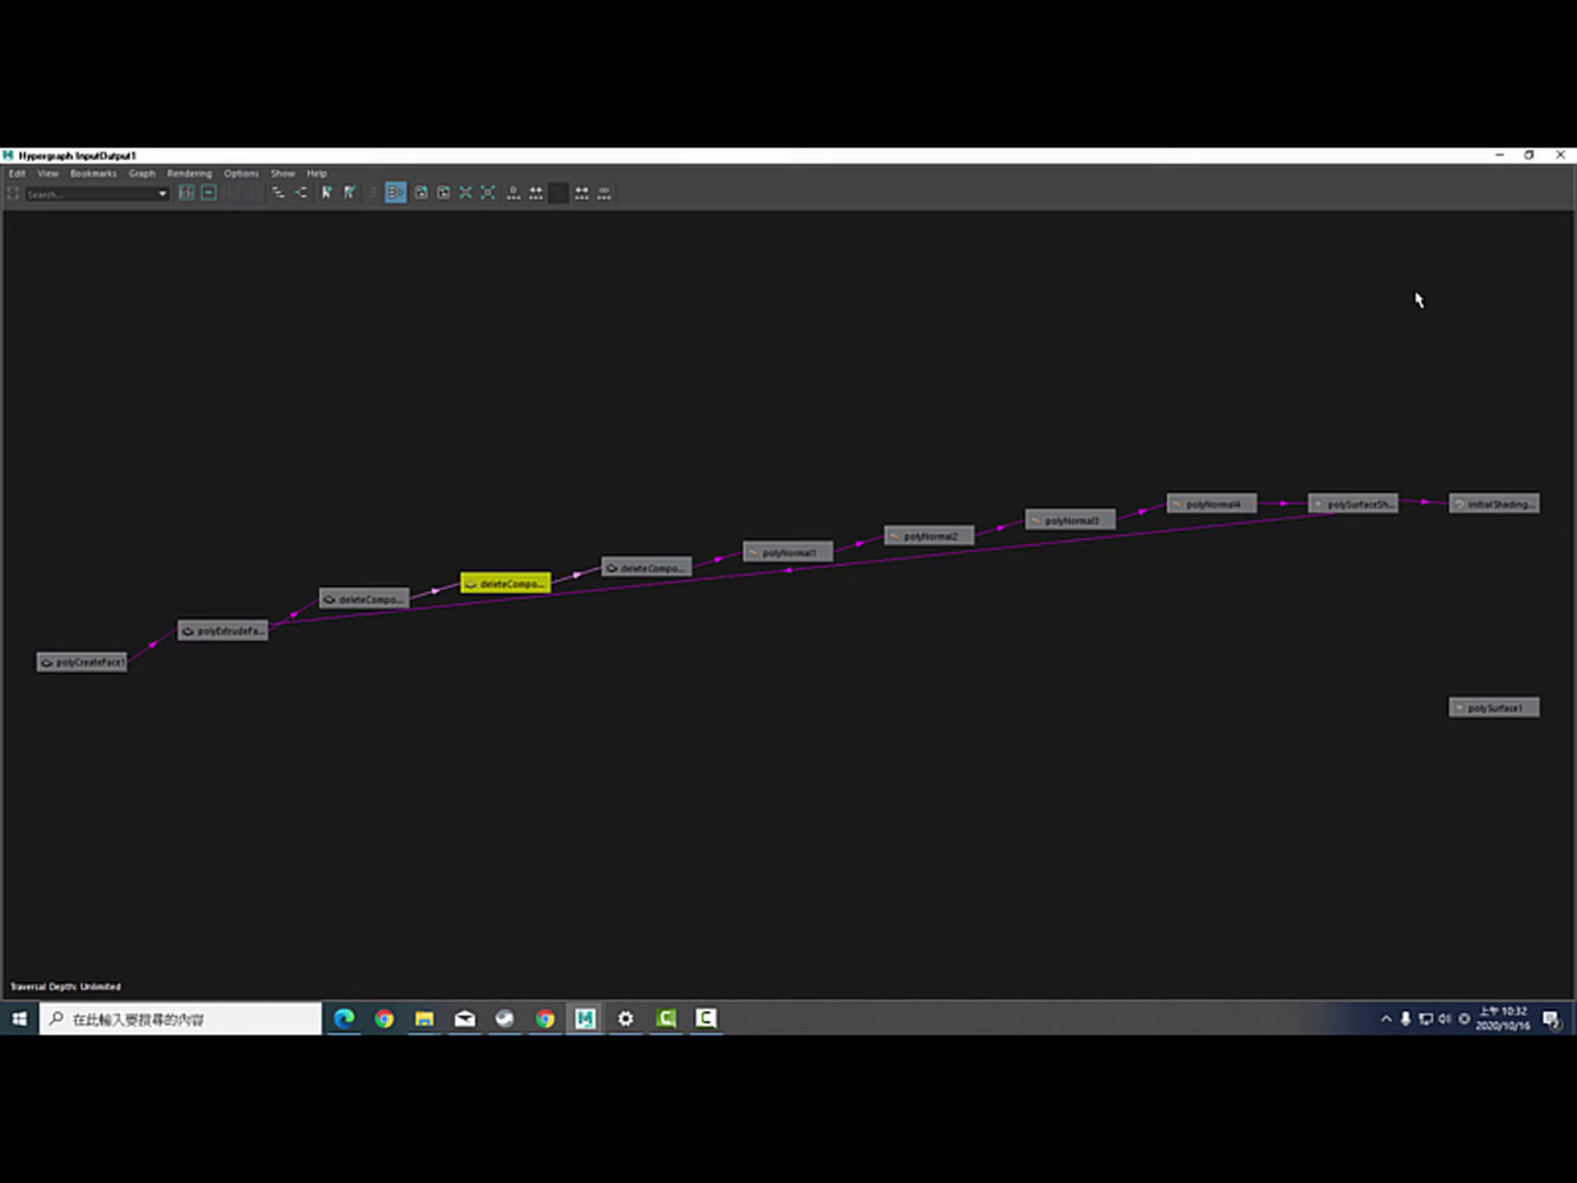
pyautogui.click(1528, 156)
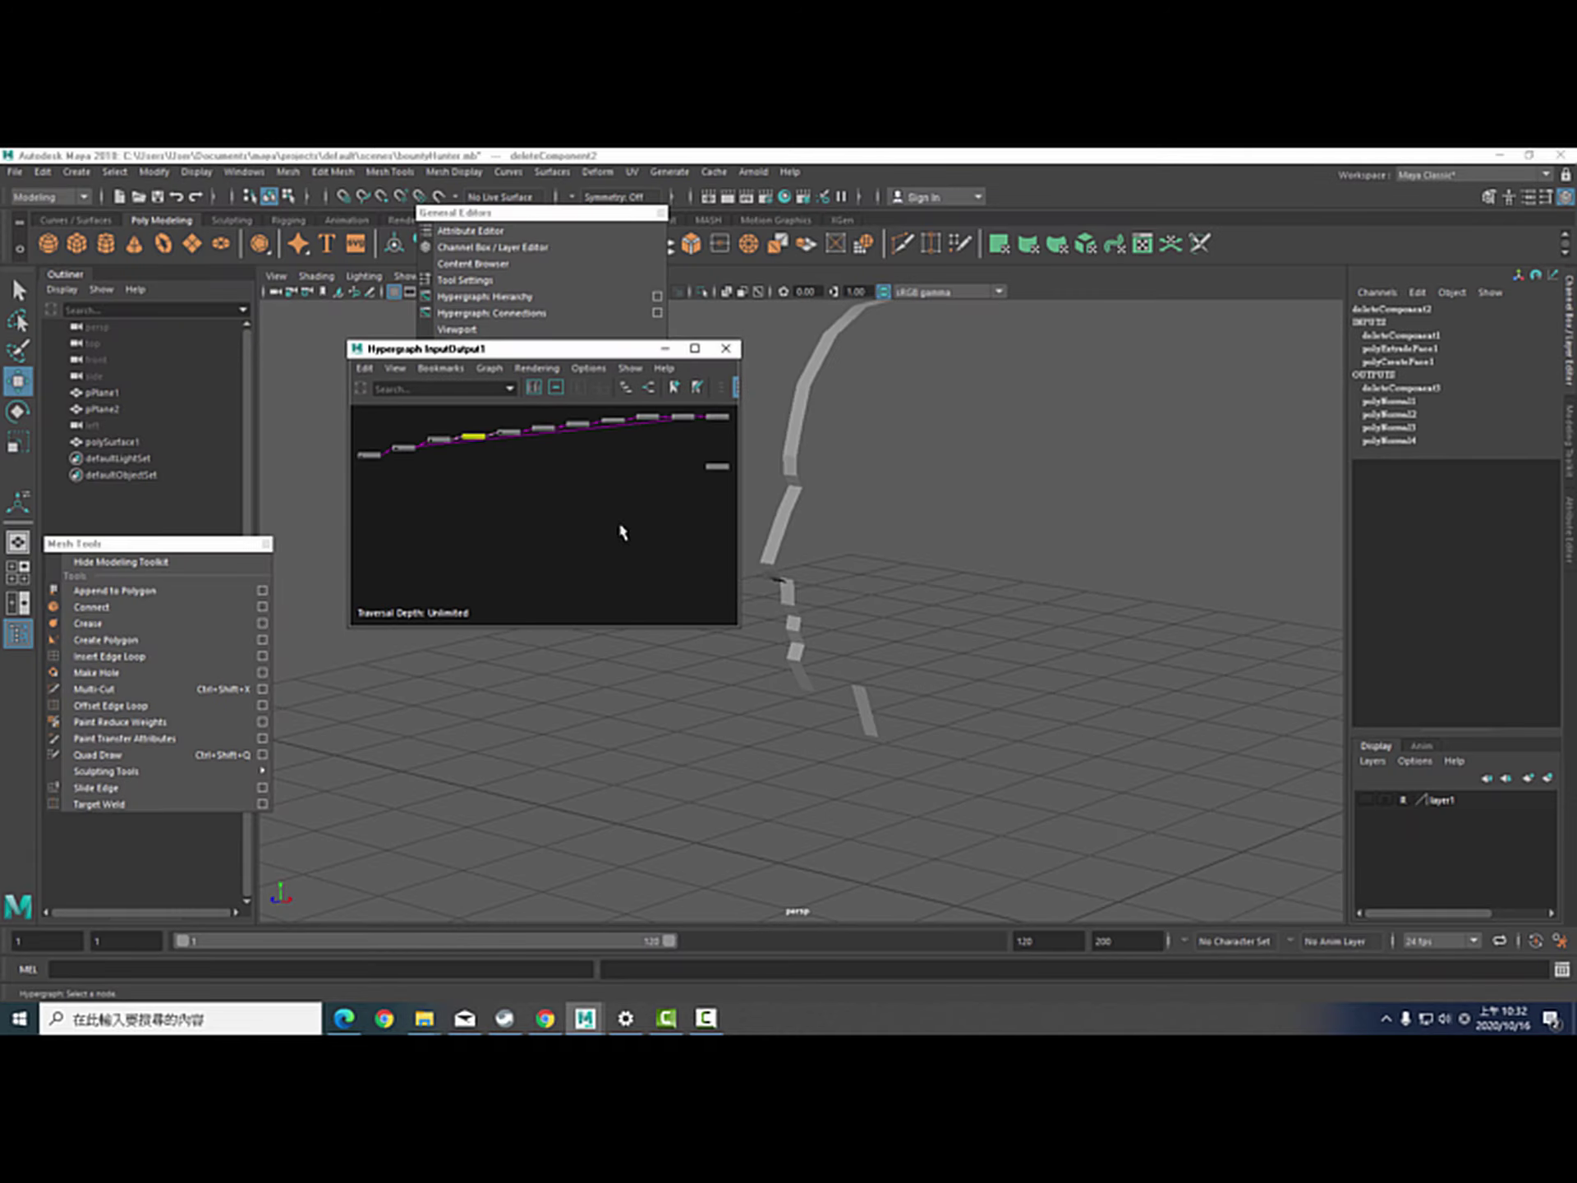
# Delete the construction history of the profile strip and view its reduced node graph in the Hypergraph
pyautogui.click(789, 496)
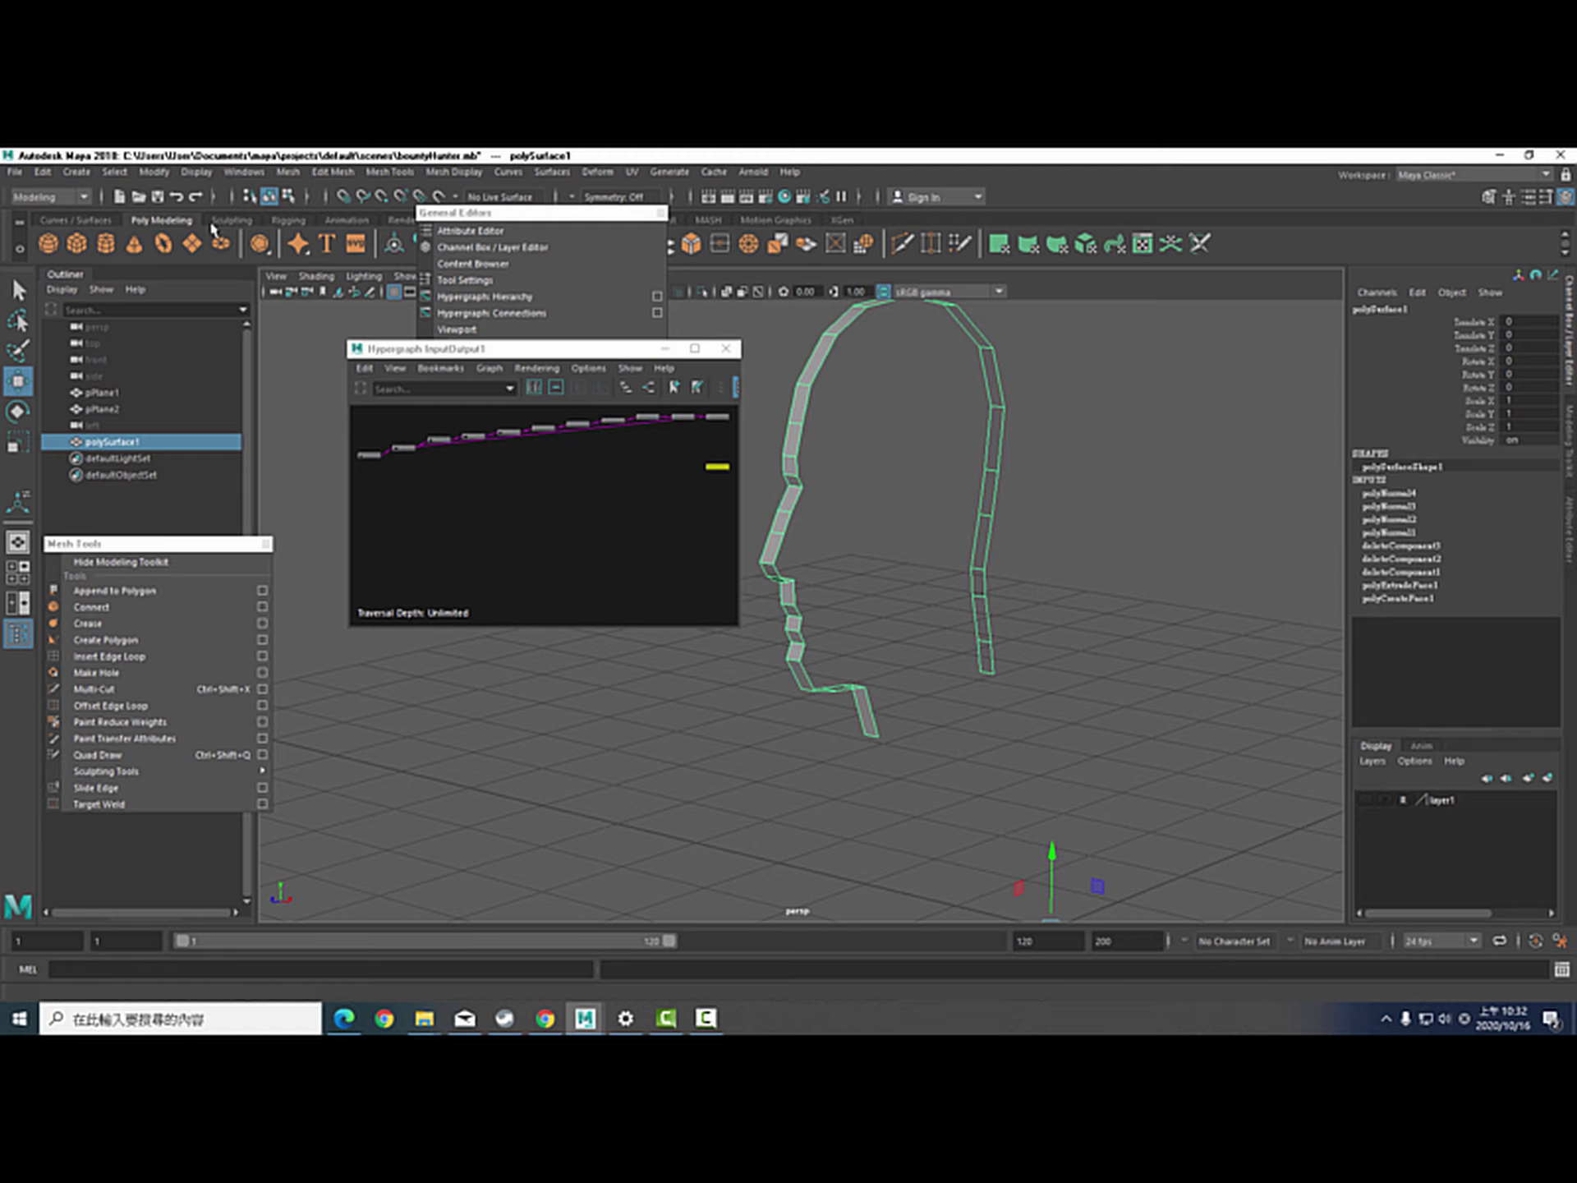
pyautogui.click(43, 174)
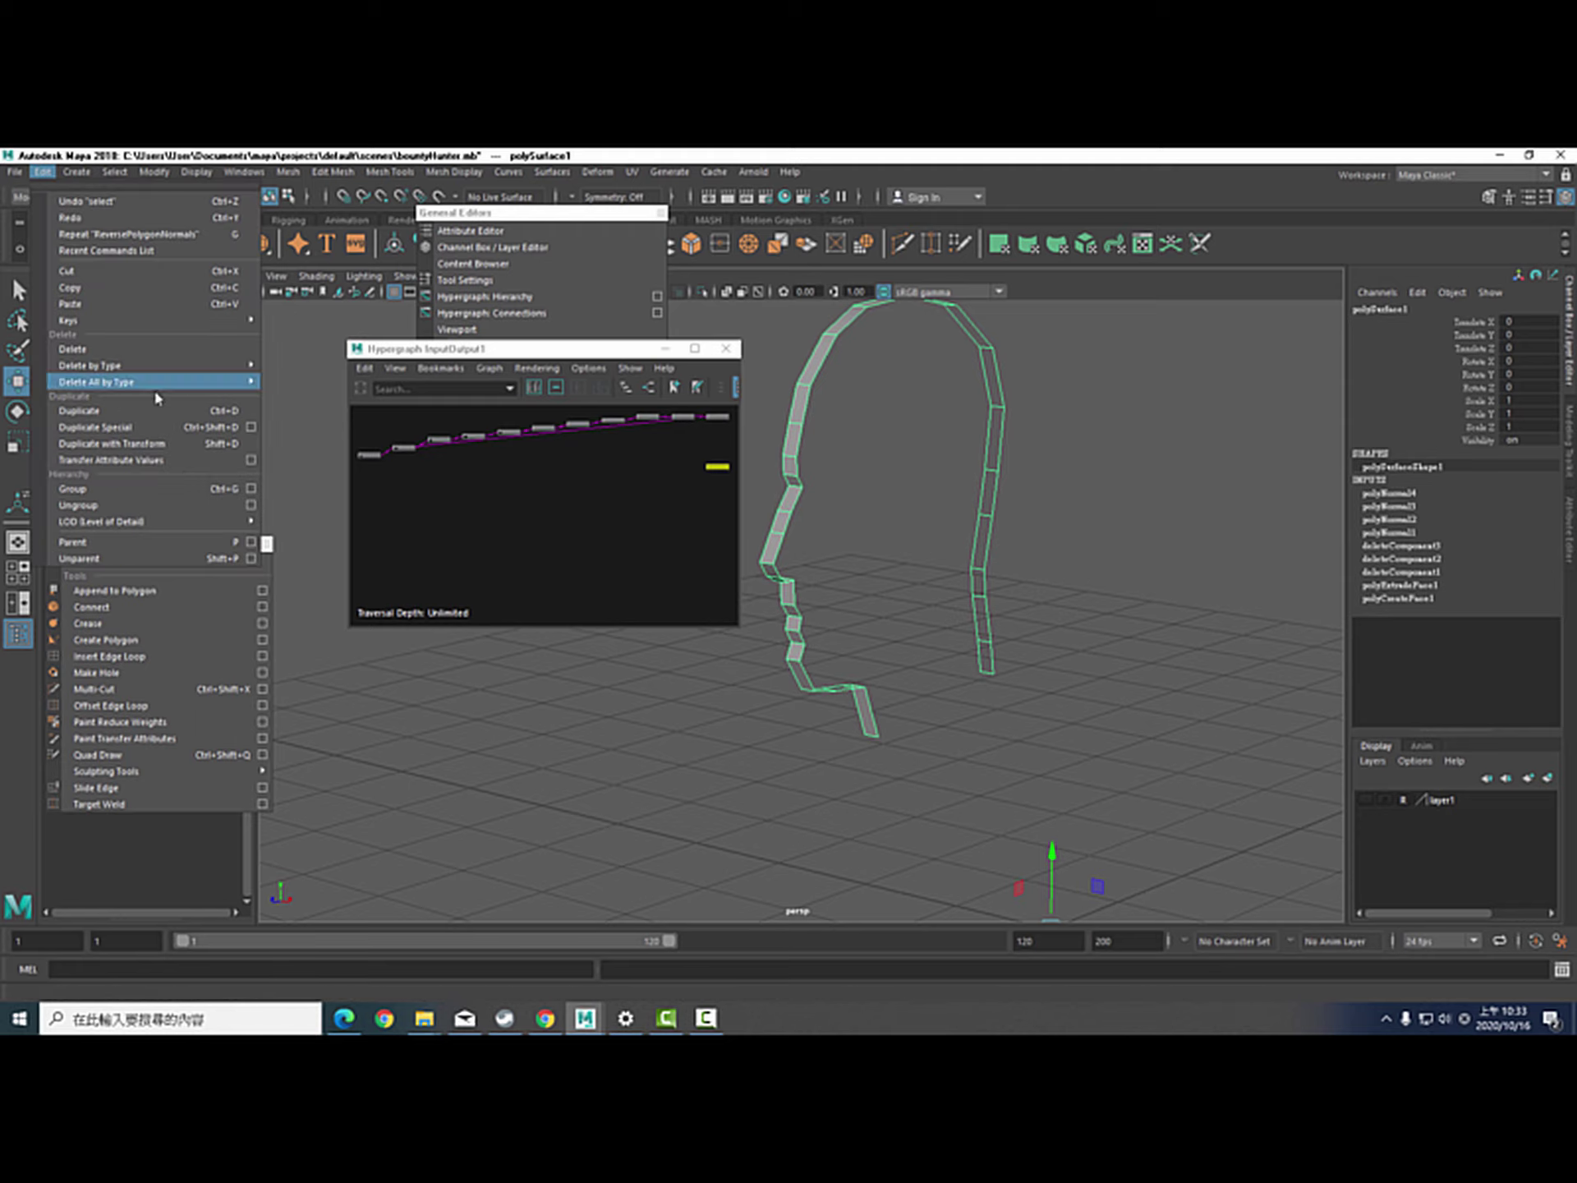
pyautogui.moveTo(163, 376)
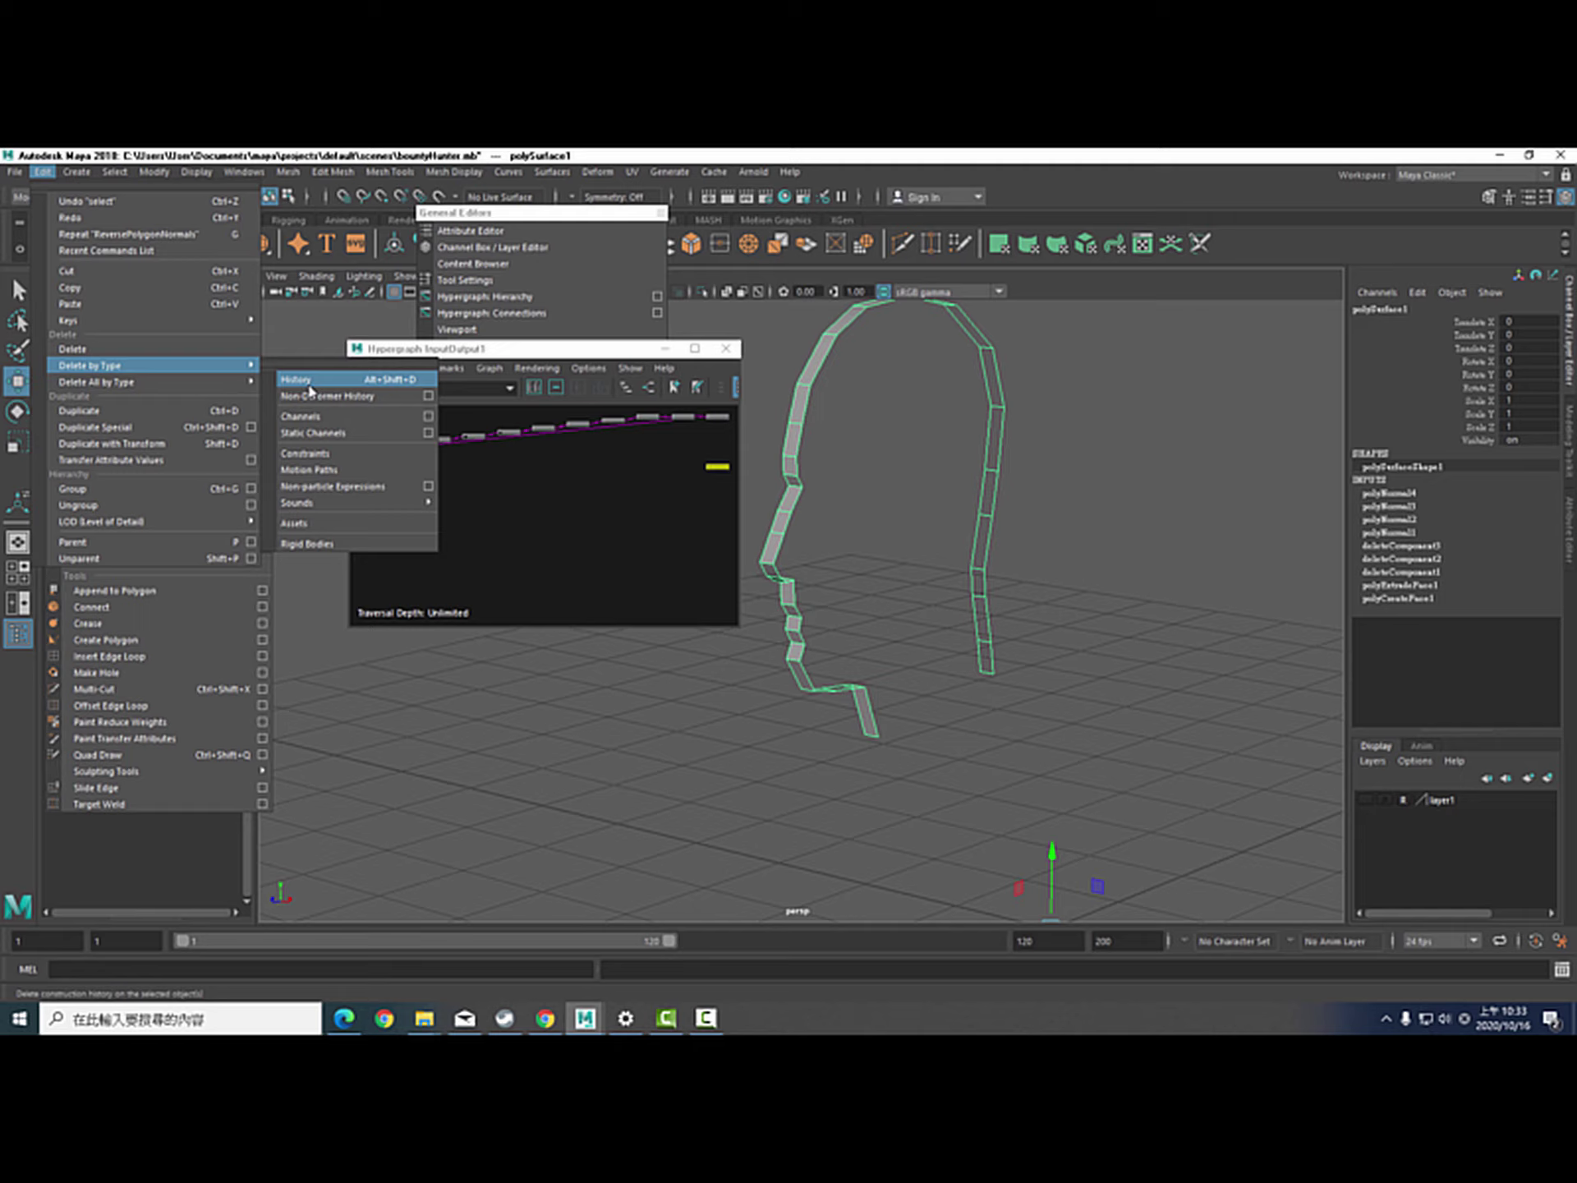
pyautogui.click(310, 388)
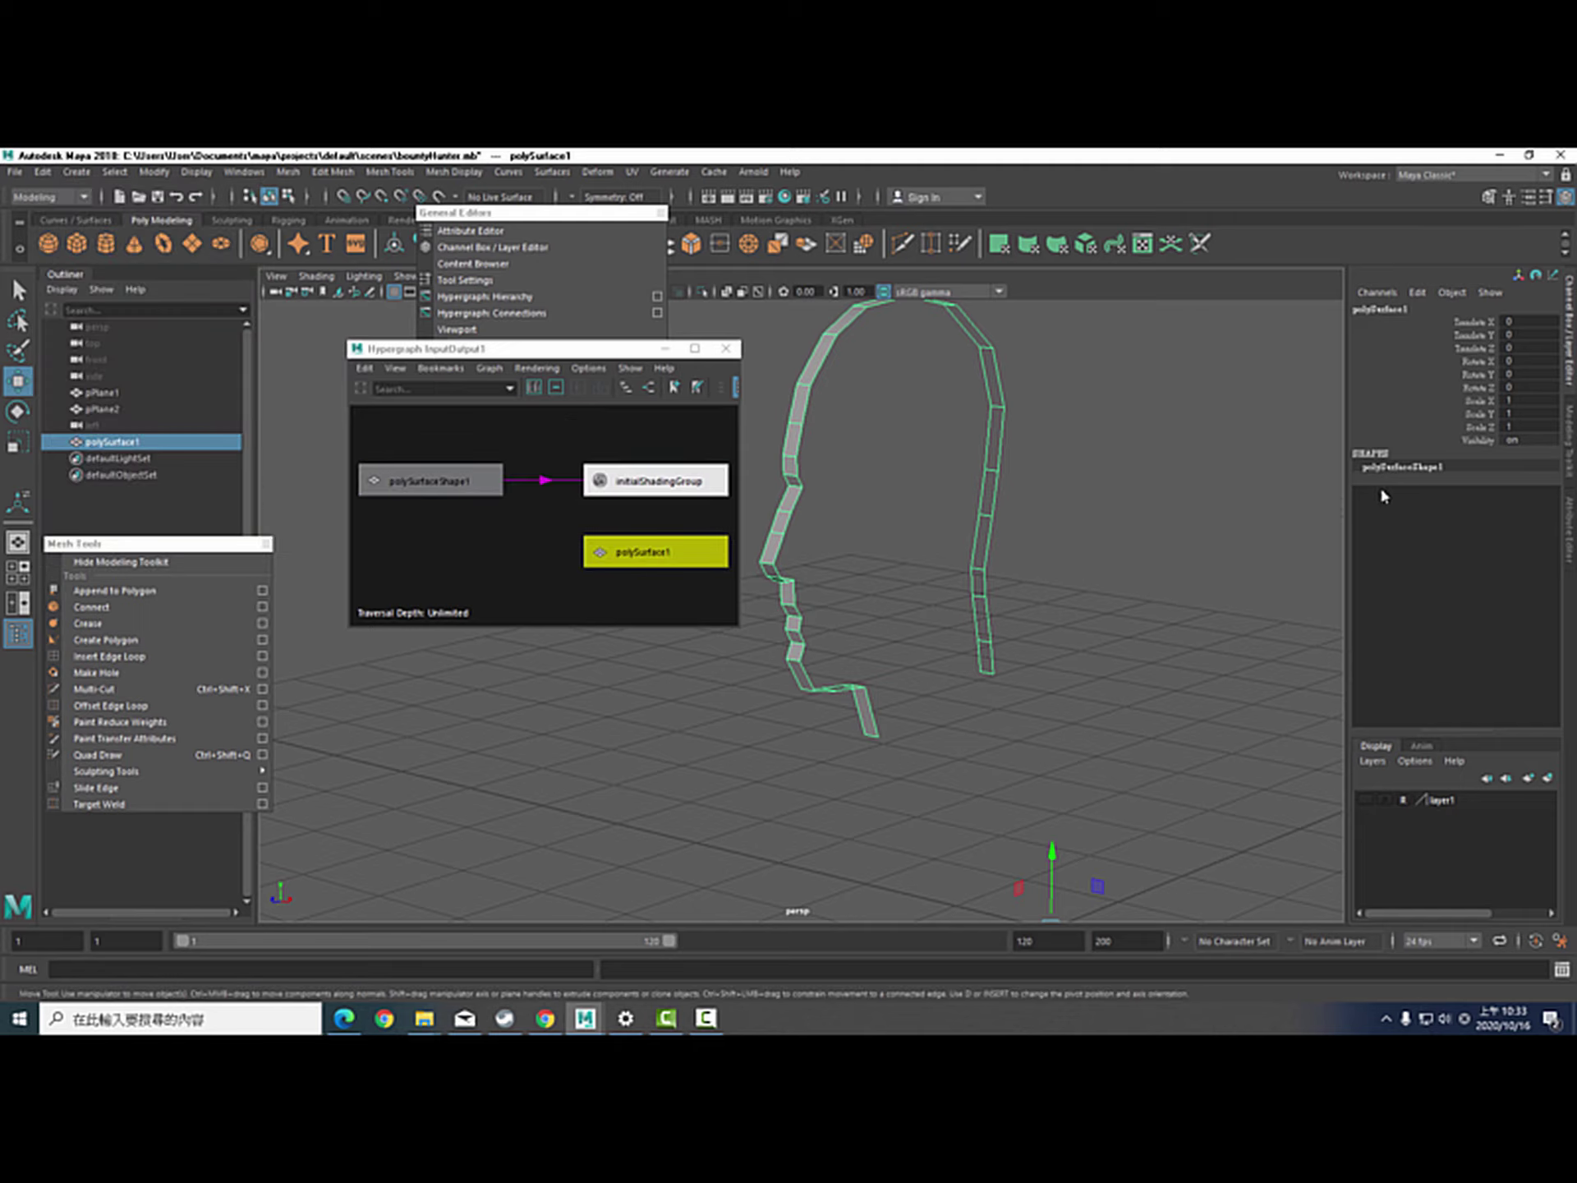
pyautogui.scroll(-3, 461, 521)
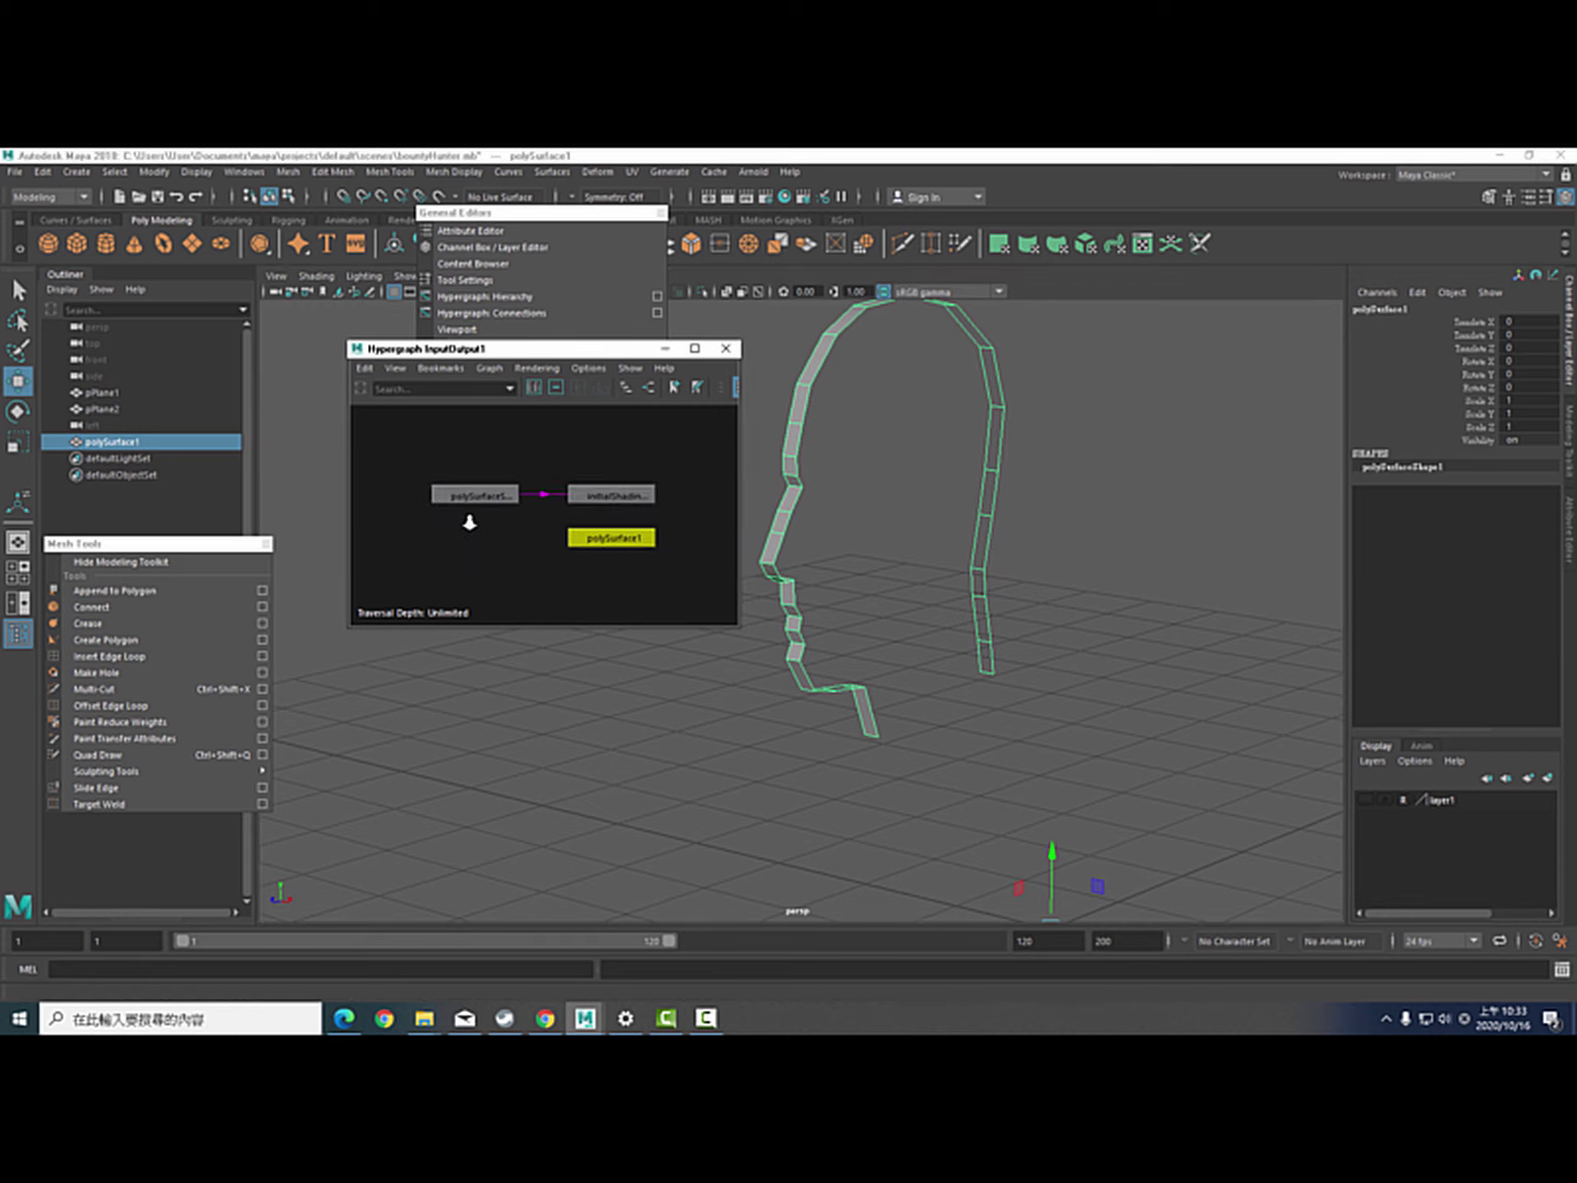
# Save the scene under its existing file name
pyautogui.click(15, 171)
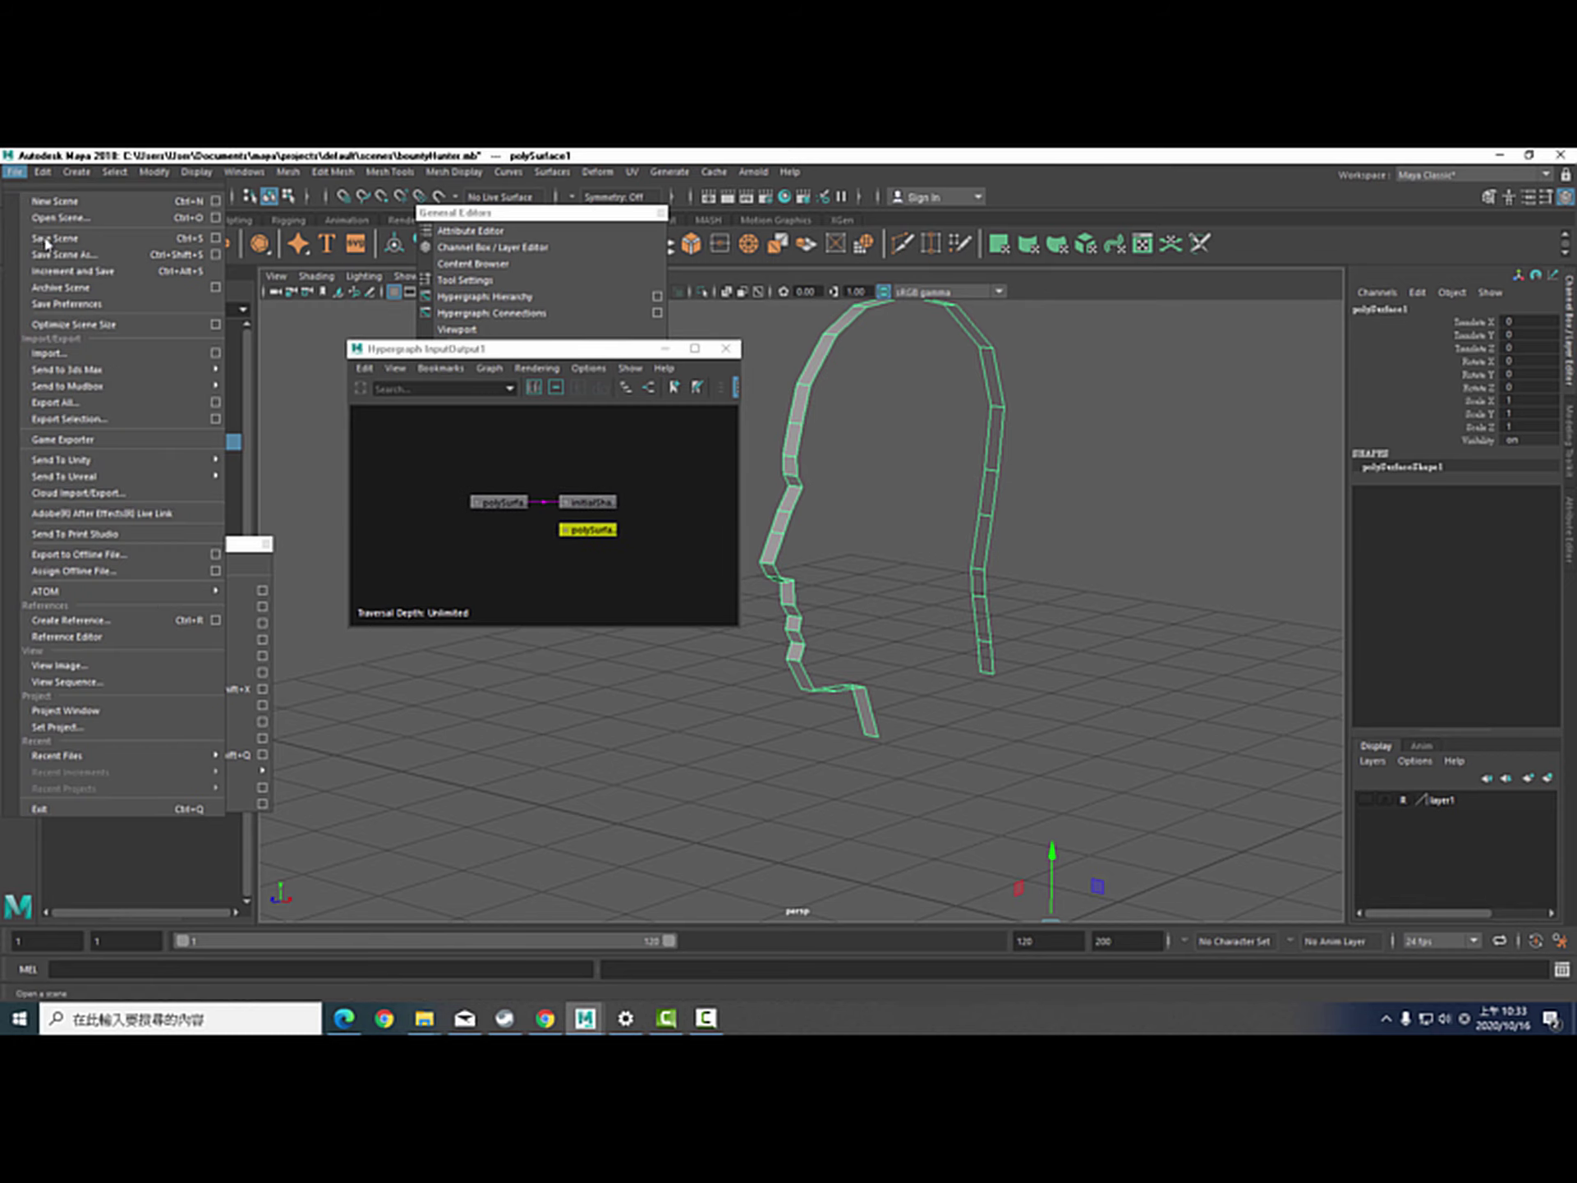
pyautogui.click(46, 239)
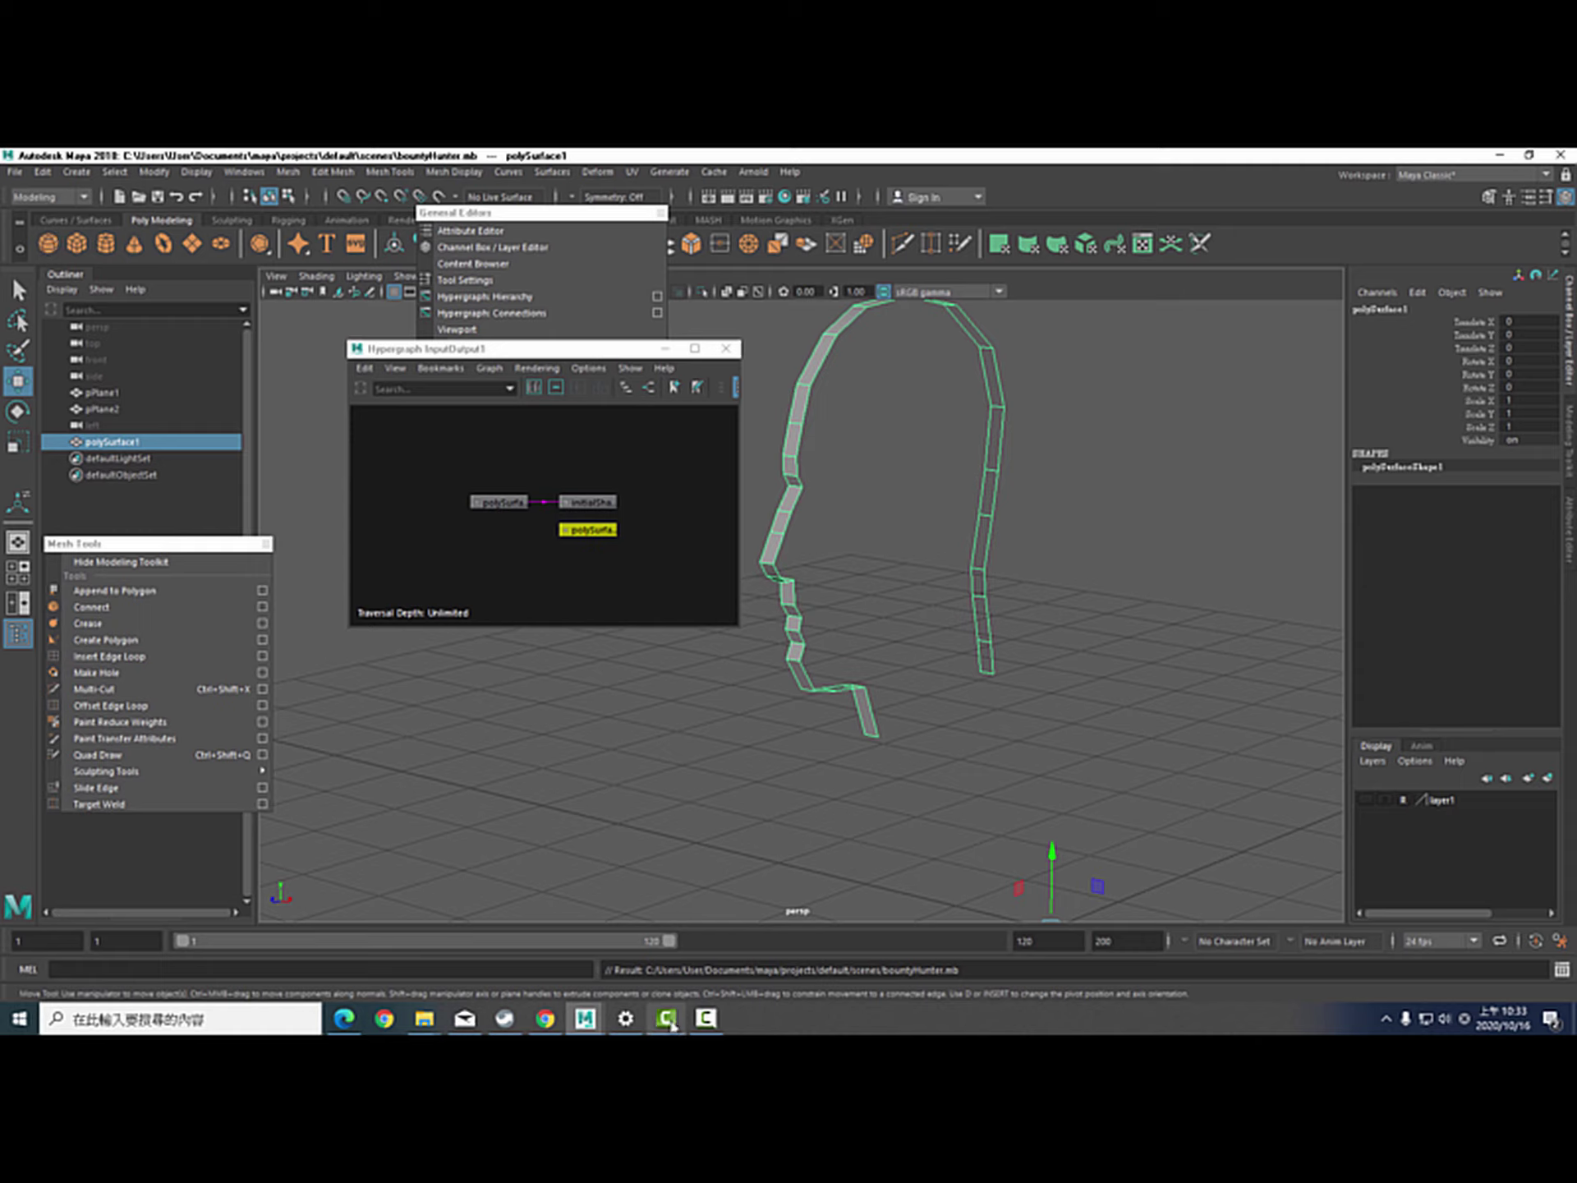
pyautogui.moveTo(670, 1022)
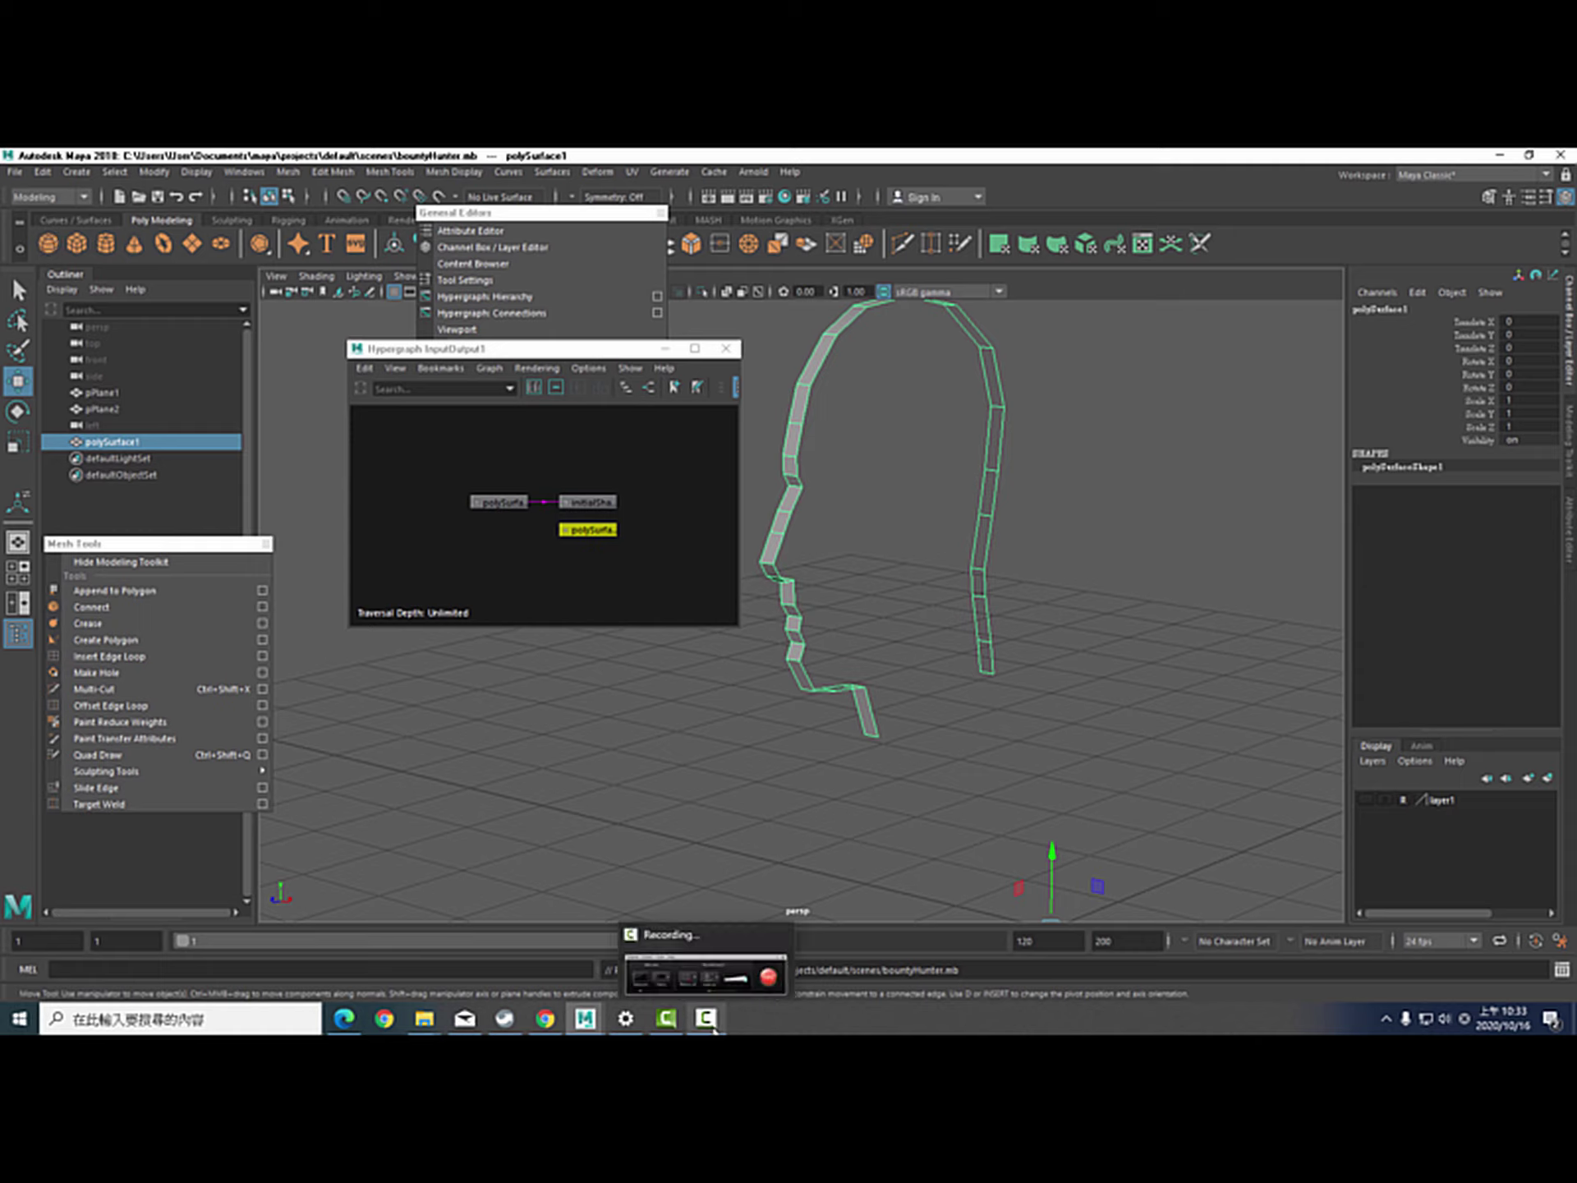